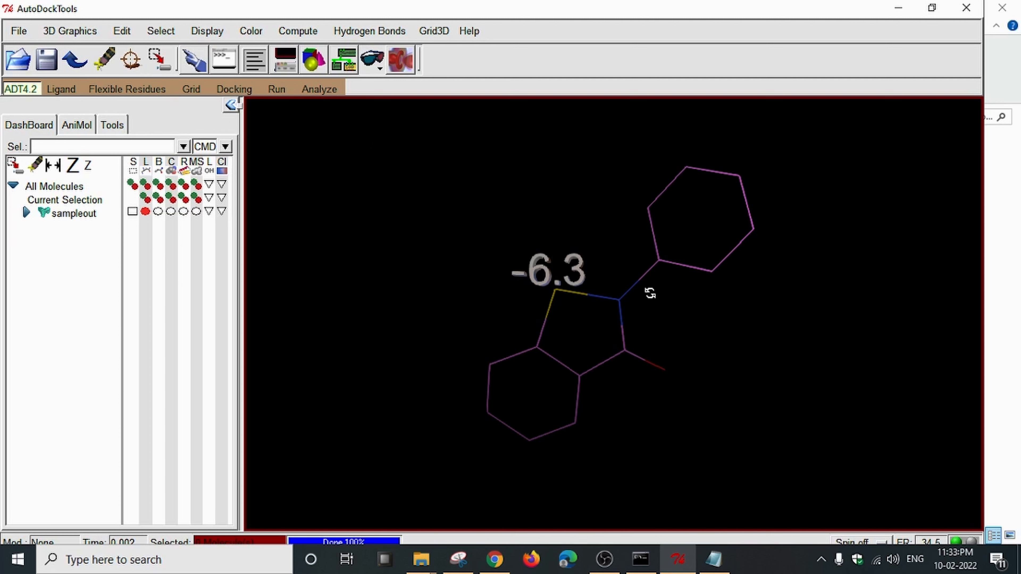
{"action": "left_click_drag", "start_coordinate": [650, 294], "coordinate": [667, 315]}
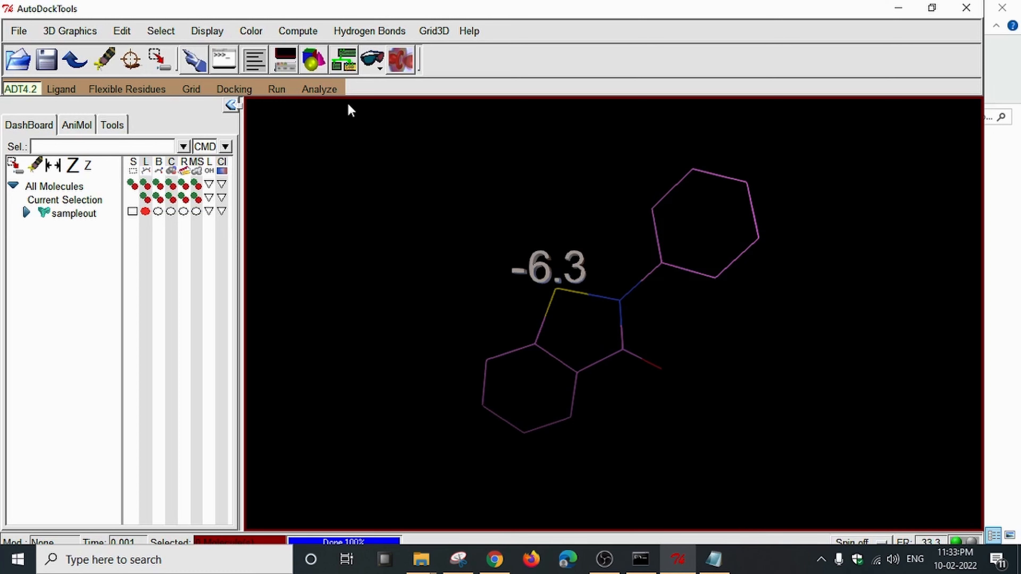
Open protein.pdbqt through Analyze > Macromolecule > Open as the receptor alongside sampleout.
{"action": "left_click", "coordinate": [326, 92]}
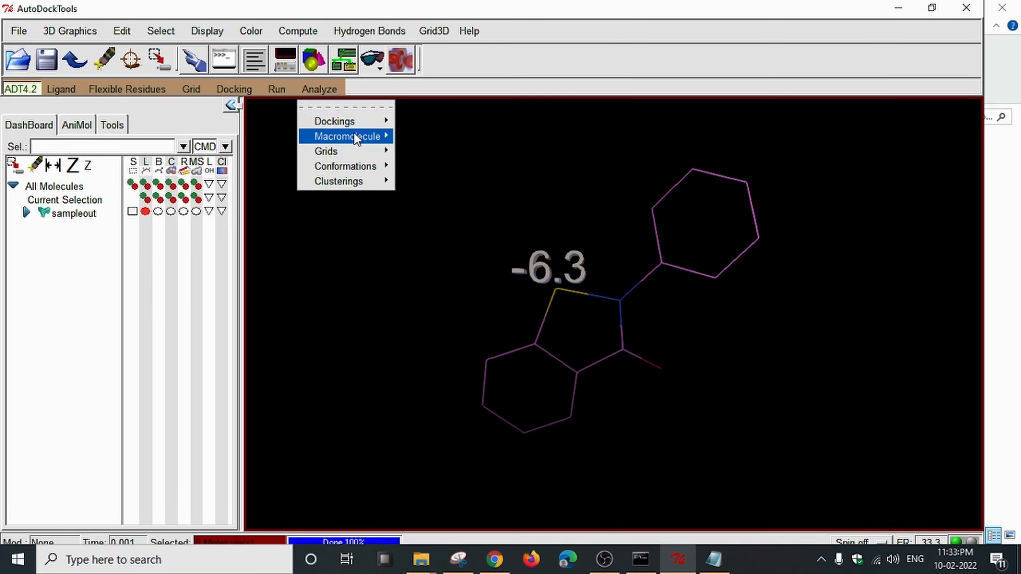
{"action": "mouse_move", "coordinate": [354, 136]}
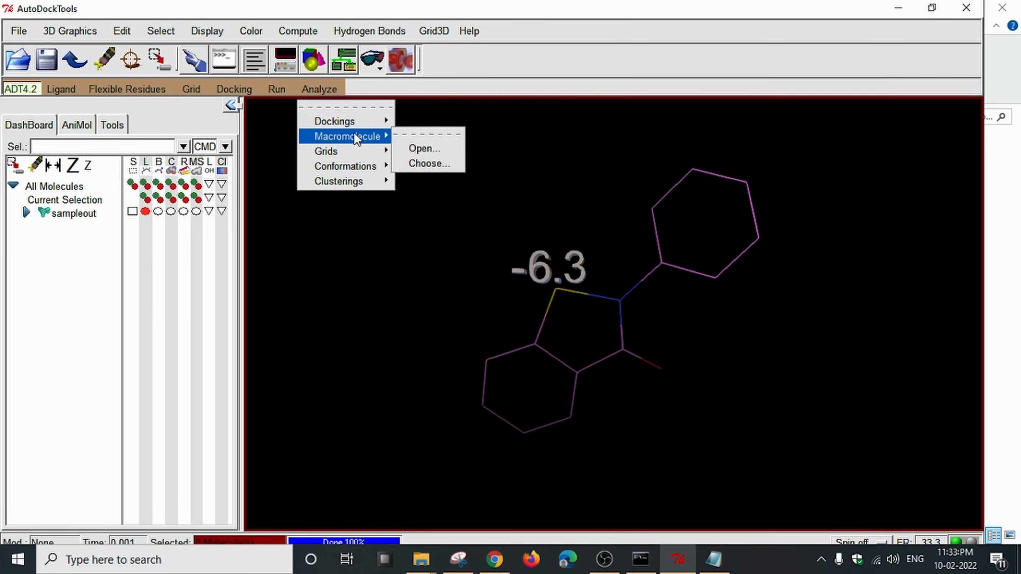
{"action": "left_click", "coordinate": [427, 148]}
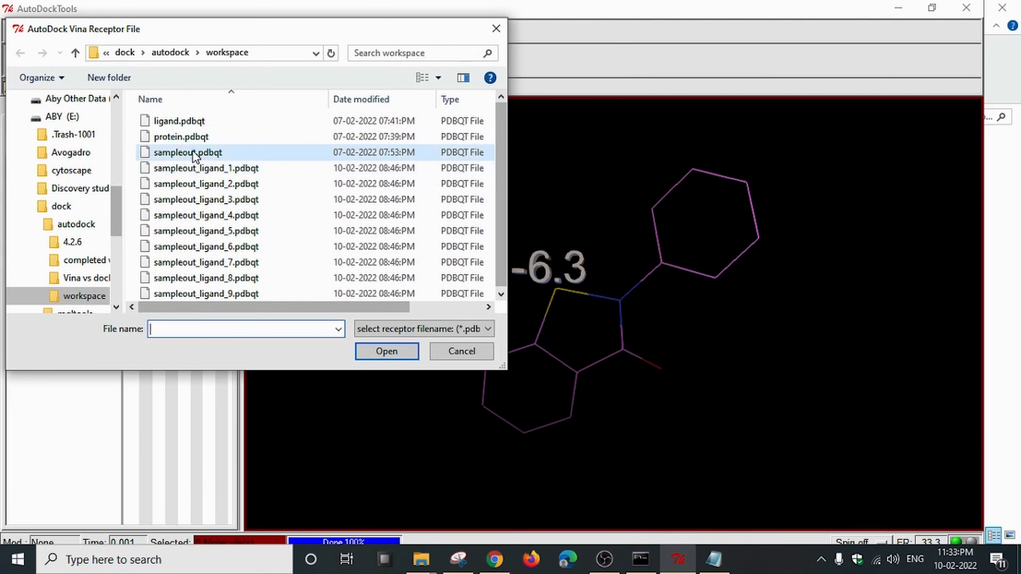
{"action": "double_click", "coordinate": [227, 138]}
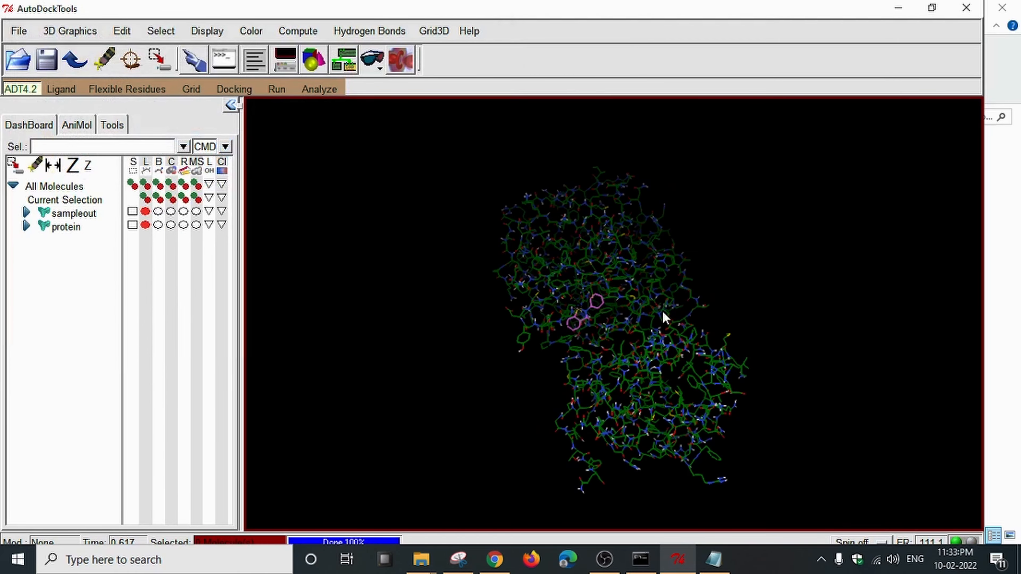
Rotate the complex and select sampleout's ligand atoms using the Dashboard S box.
{"action": "left_click_drag", "start_coordinate": [662, 311], "coordinate": [630, 272]}
{"action": "scroll", "coordinate": [633, 329], "scroll_direction": "up", "scroll_amount": 10}
{"action": "left_click_drag", "start_coordinate": [649, 338], "coordinate": [606, 318]}
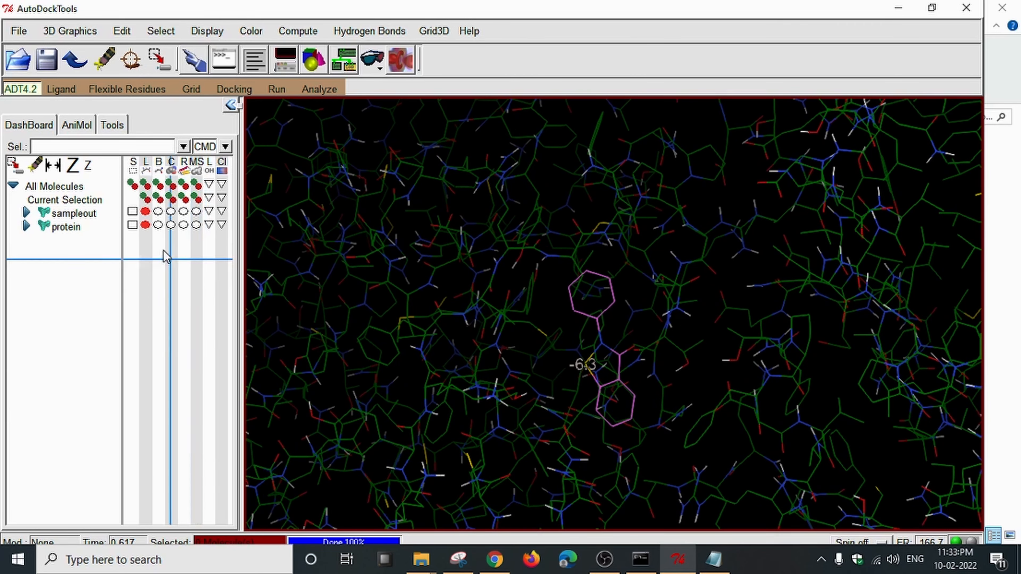
{"action": "left_click", "coordinate": [132, 225]}
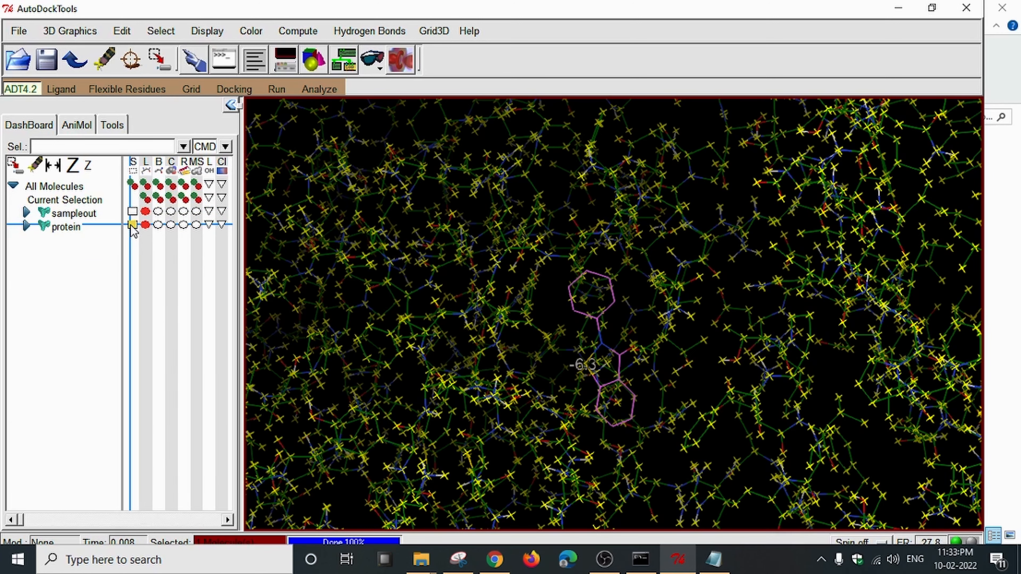
{"action": "left_click", "coordinate": [132, 225]}
{"action": "left_click", "coordinate": [132, 211]}
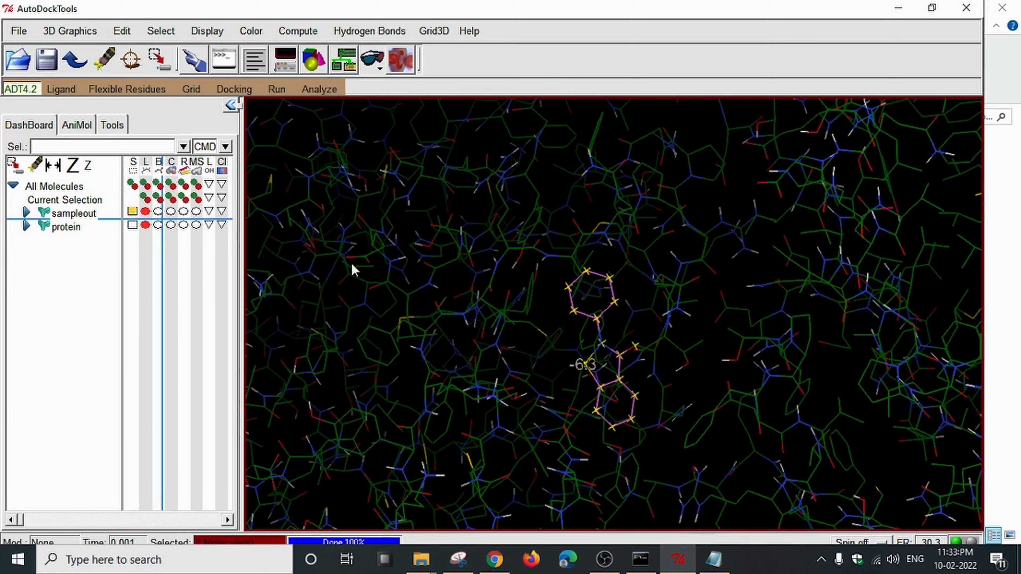
Zoom in on the selected ligand, then bring up the samplelog.txt docking log in Notepad.
{"action": "left_click_drag", "start_coordinate": [353, 269], "coordinate": [752, 310]}
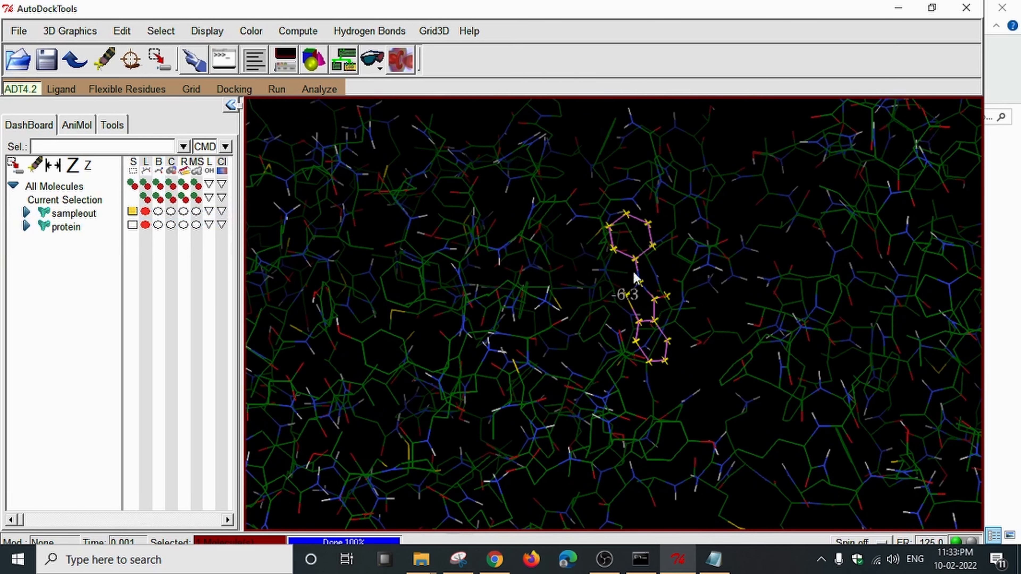
{"action": "left_click_drag", "start_coordinate": [690, 319], "coordinate": [662, 368]}
{"action": "scroll", "coordinate": [689, 347], "scroll_direction": "up", "scroll_amount": 4}
{"action": "scroll", "coordinate": [689, 347], "scroll_direction": "up", "scroll_amount": 1}
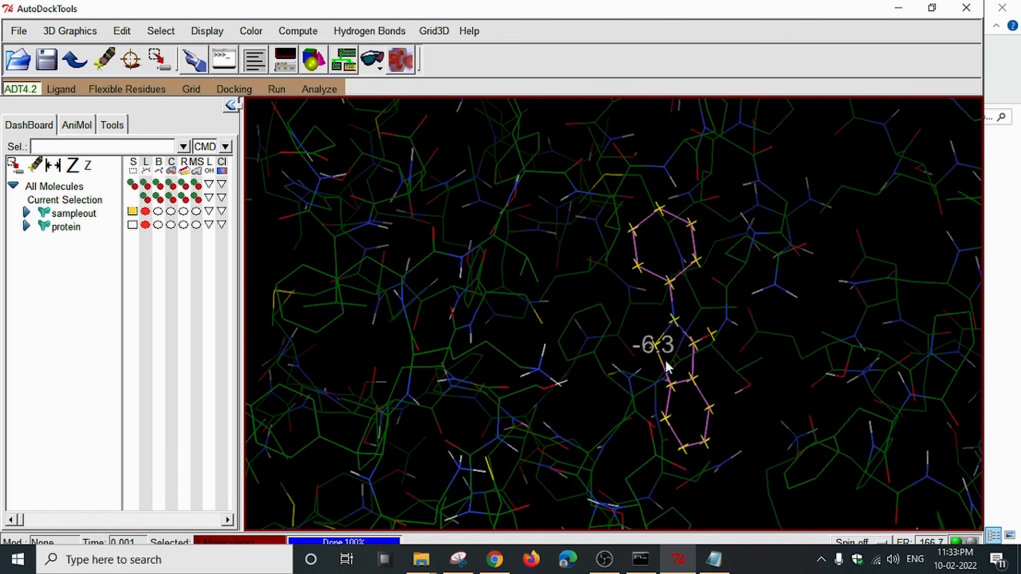
{"action": "left_click", "coordinate": [714, 559]}
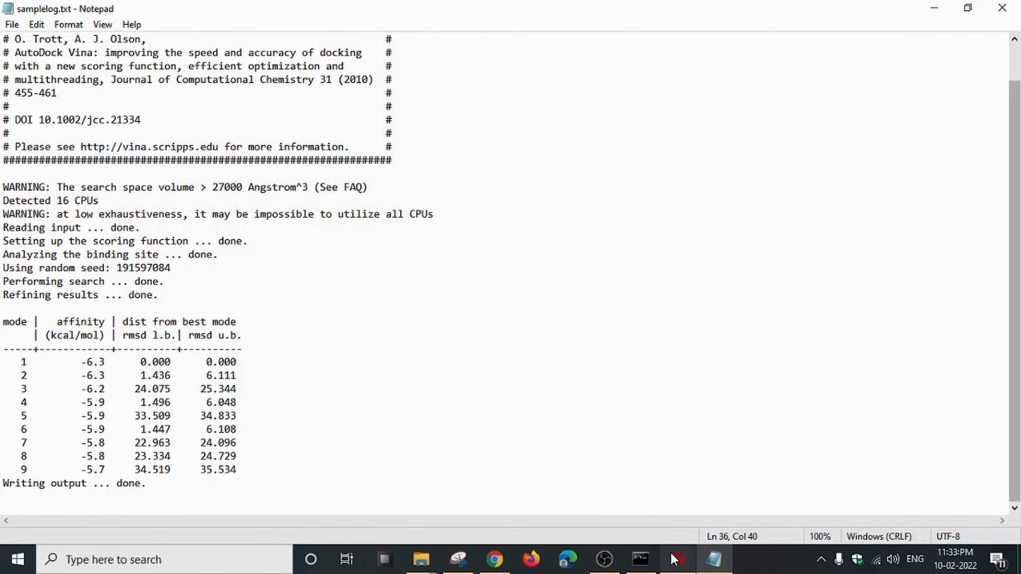
Back in AutoDockTools, adjust the zoom and advance to the next docked pose.
{"action": "left_click", "coordinate": [664, 560]}
{"action": "scroll", "coordinate": [672, 422], "scroll_direction": "down", "scroll_amount": 6}
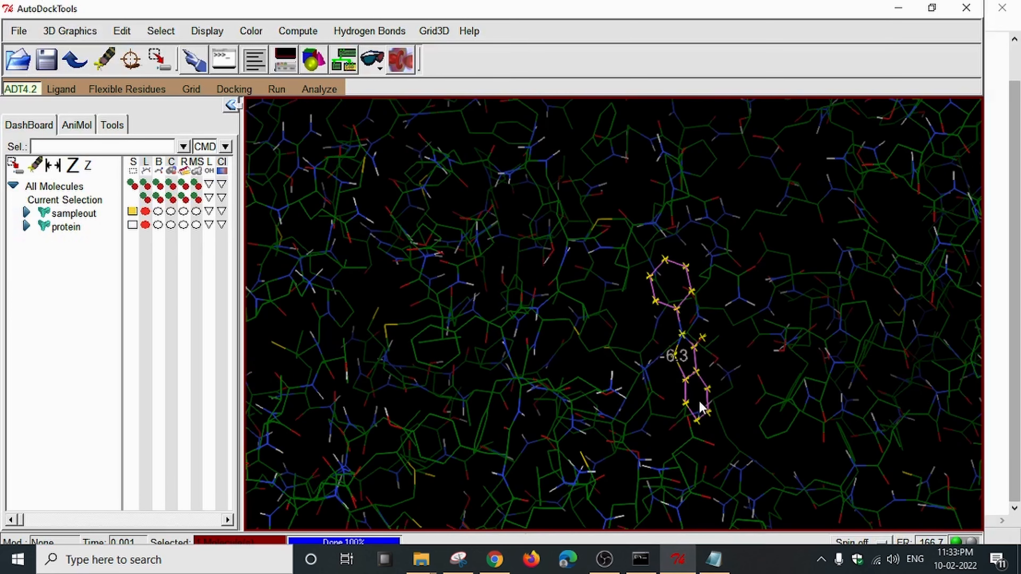
{"action": "scroll", "coordinate": [699, 380], "scroll_direction": "down", "scroll_amount": 2}
{"action": "scroll", "coordinate": [726, 363], "scroll_direction": "up", "scroll_amount": 2}
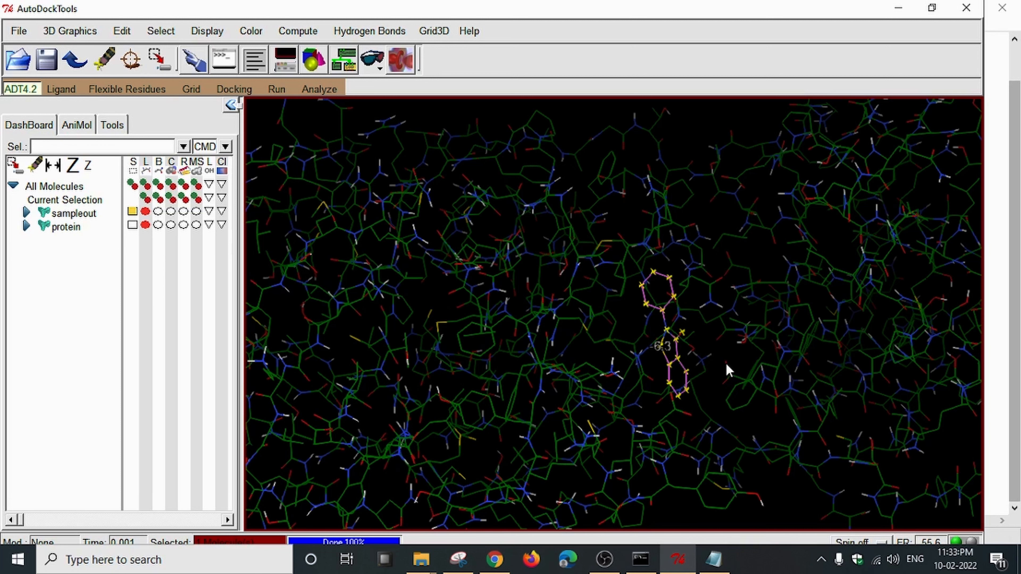
{"action": "key", "text": "Right"}
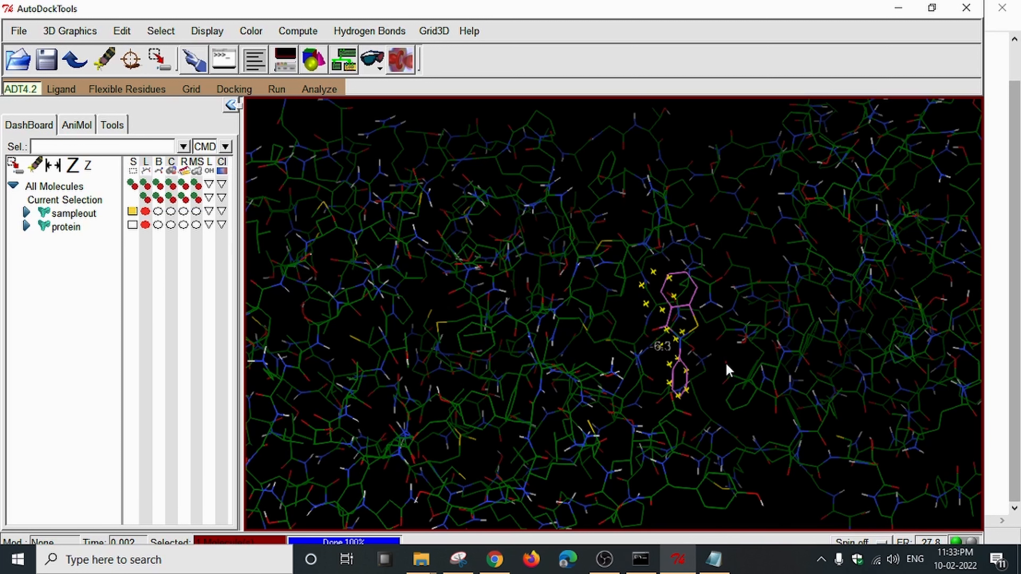
{"action": "scroll", "coordinate": [726, 364], "scroll_direction": "up", "scroll_amount": 4}
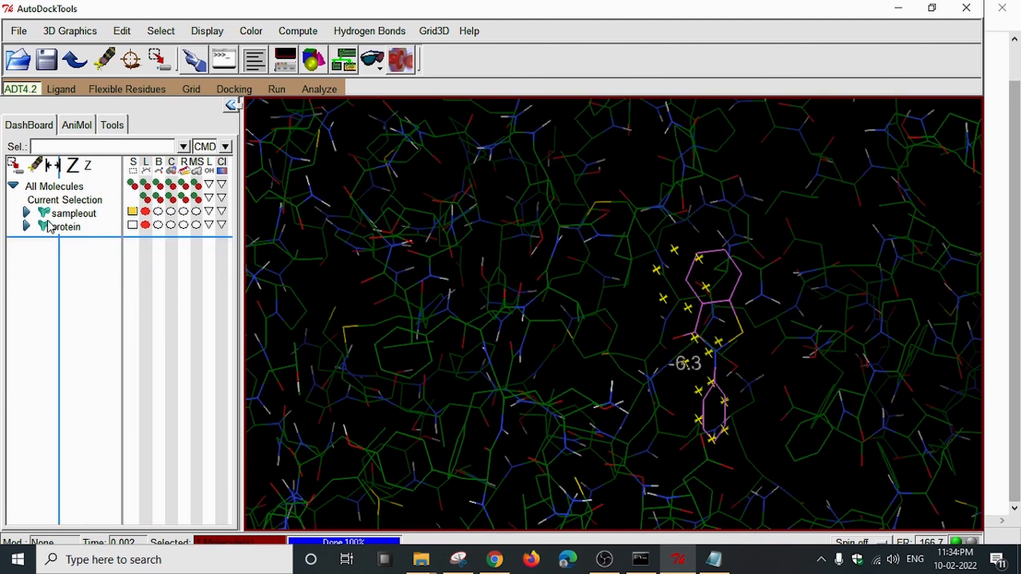
Clear sampleout's selection and step through poses until the -6.2 pose appears.
{"action": "left_click", "coordinate": [132, 211]}
{"action": "left_click_drag", "start_coordinate": [653, 359], "coordinate": [618, 350]}
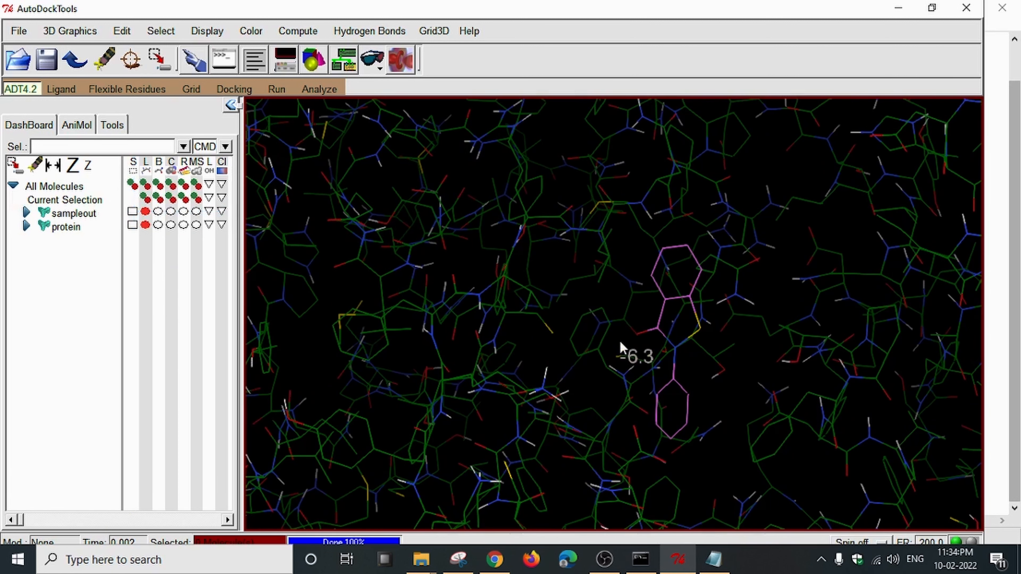
{"action": "key", "text": "Right"}
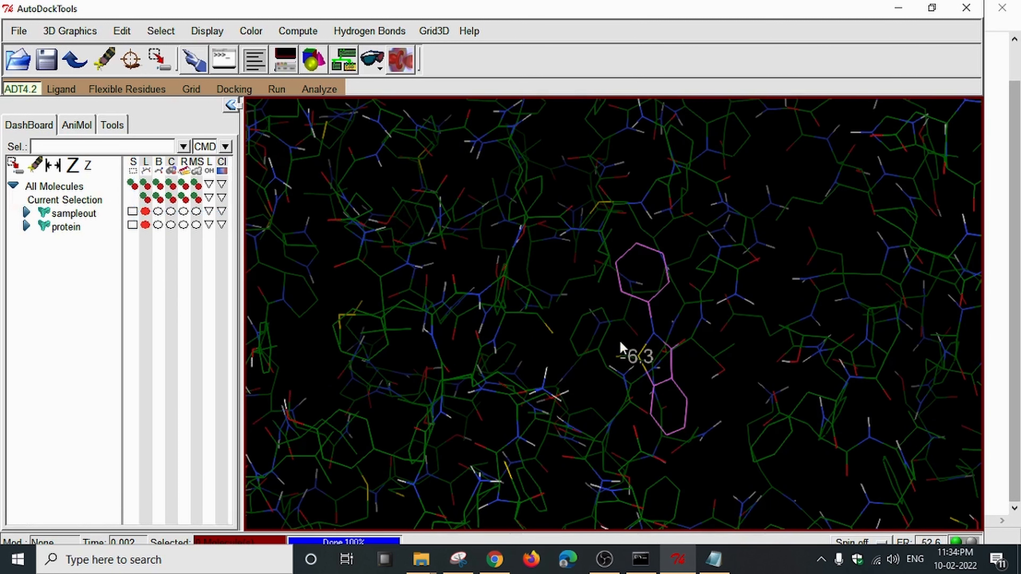
{"action": "key", "text": "Right"}
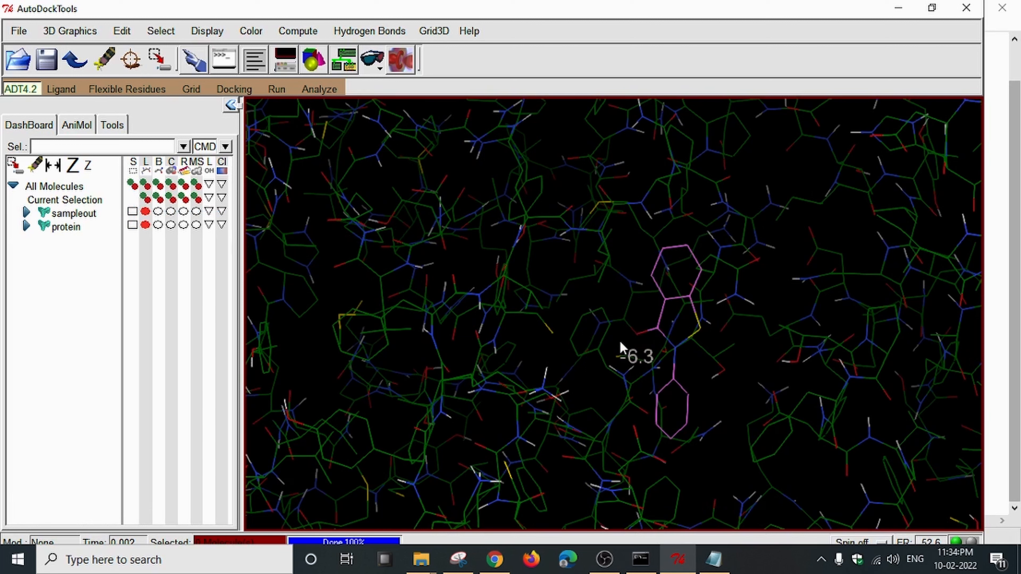
{"action": "key", "text": "Right"}
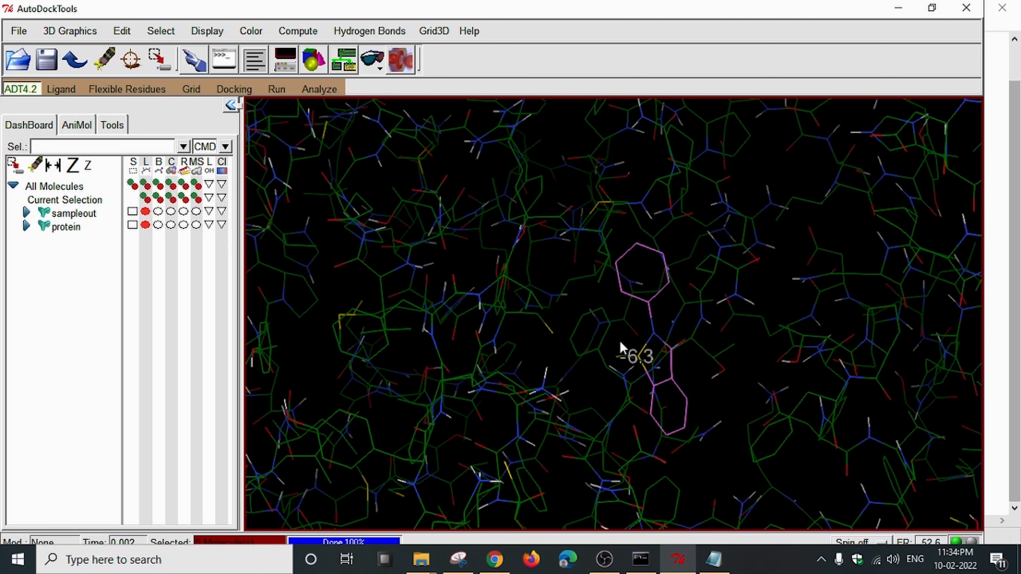
{"action": "key", "text": "Right"}
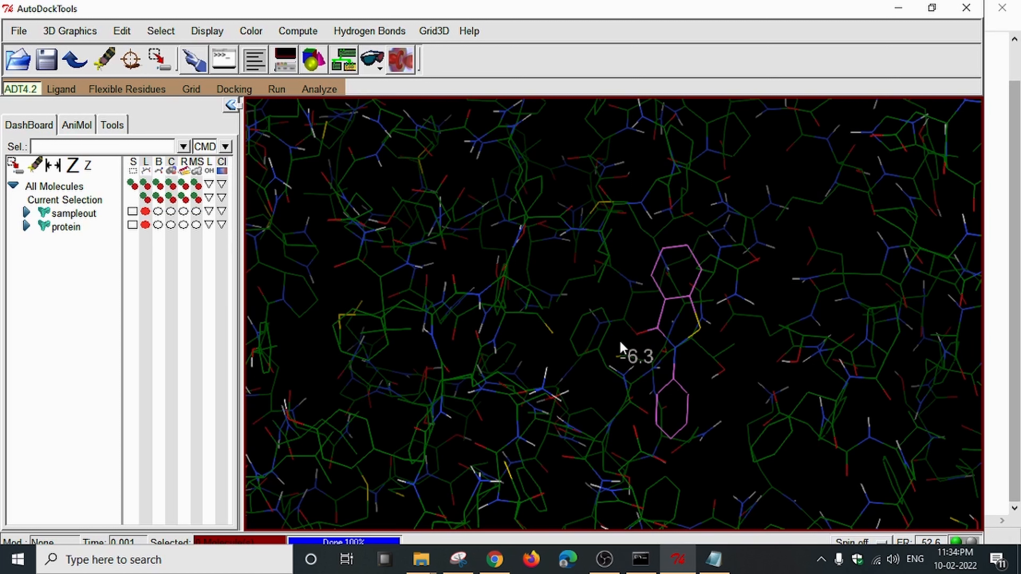
{"action": "scroll", "coordinate": [620, 342], "scroll_direction": "down", "scroll_amount": 3}
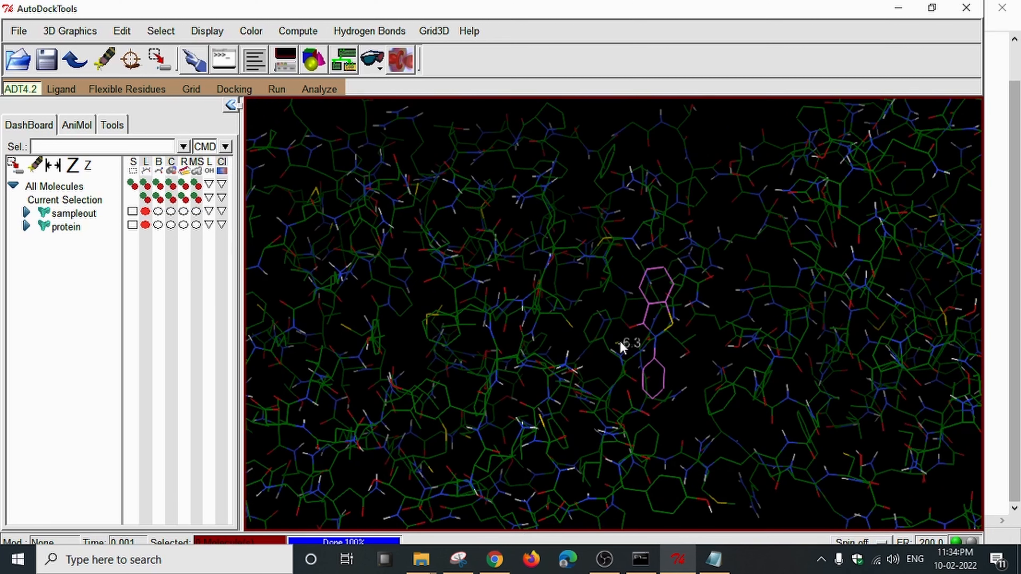
{"action": "key", "text": "Right"}
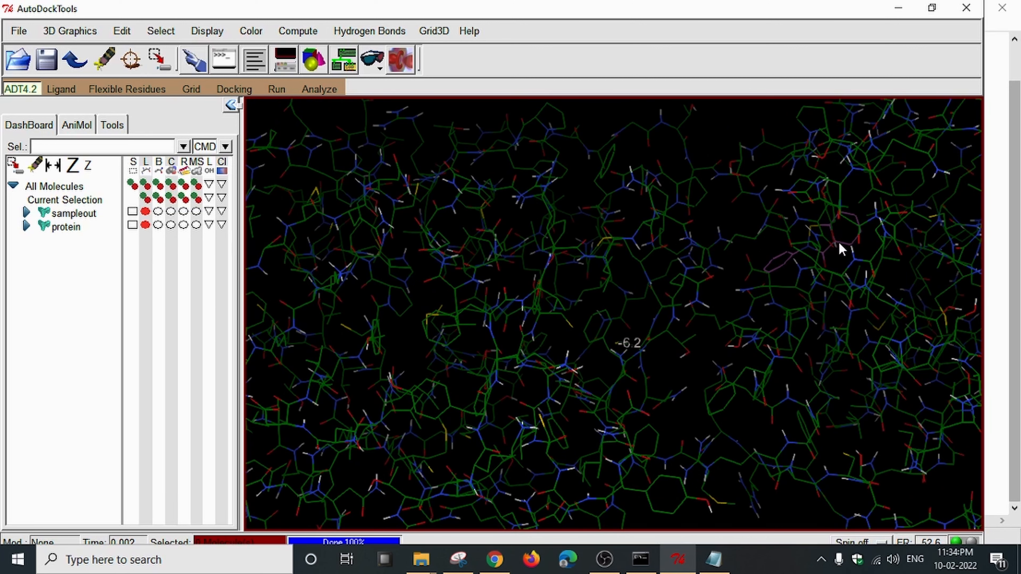
Rotate the complex to see the ligand edge-on and step between poses near -5.9.
{"action": "left_click_drag", "start_coordinate": [843, 276], "coordinate": [618, 294]}
{"action": "left_click_drag", "start_coordinate": [694, 275], "coordinate": [541, 330]}
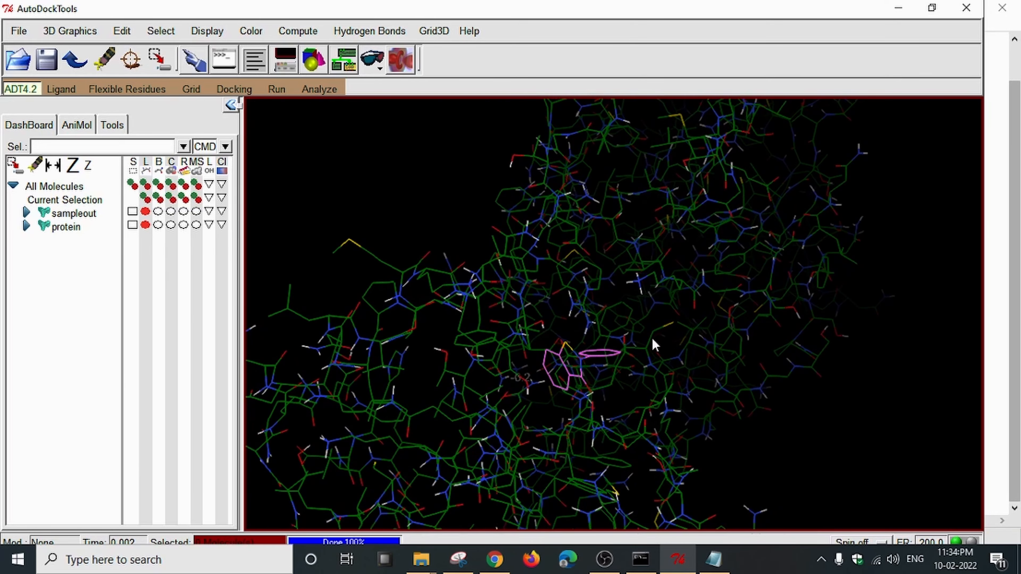
{"action": "left_click_drag", "start_coordinate": [651, 338], "coordinate": [502, 305]}
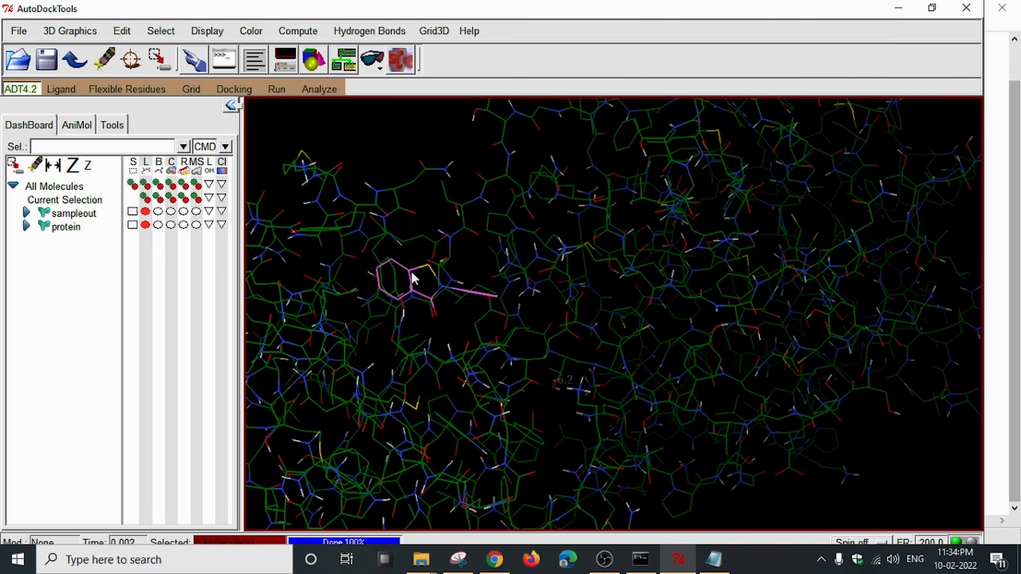
{"action": "left_click_drag", "start_coordinate": [423, 278], "coordinate": [619, 354]}
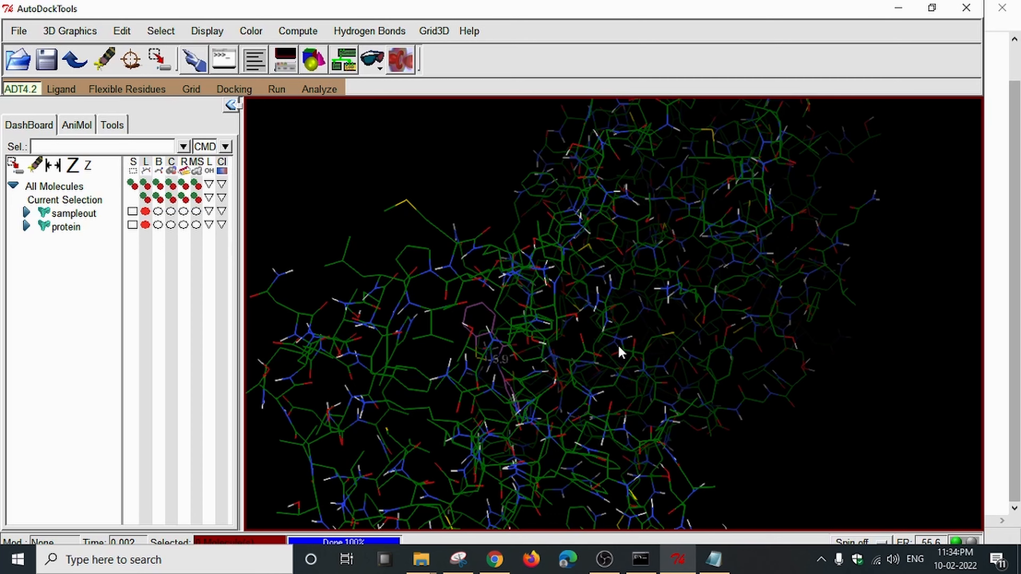
{"action": "left_click_drag", "start_coordinate": [514, 403], "coordinate": [574, 413]}
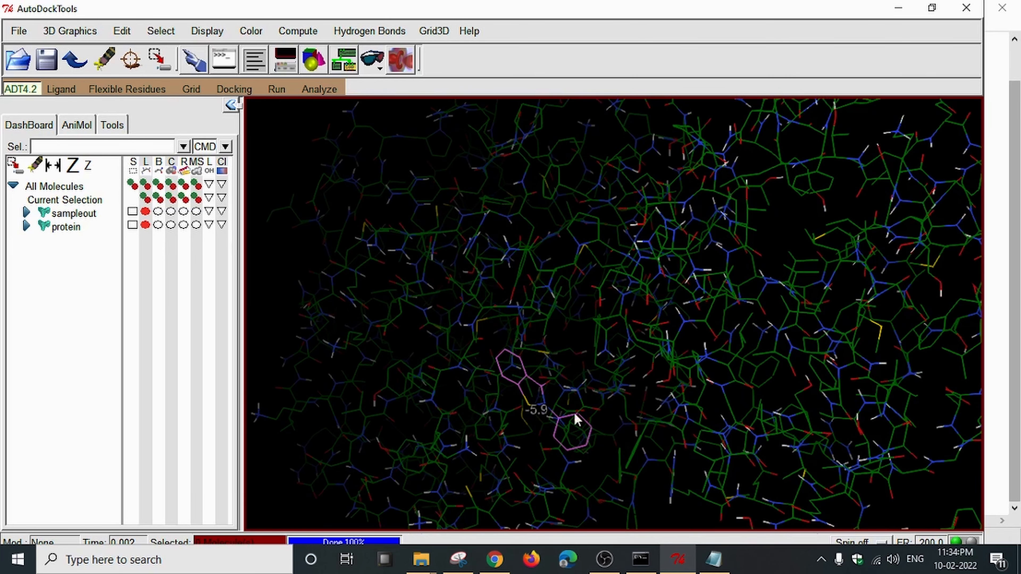
{"action": "key", "text": "Right"}
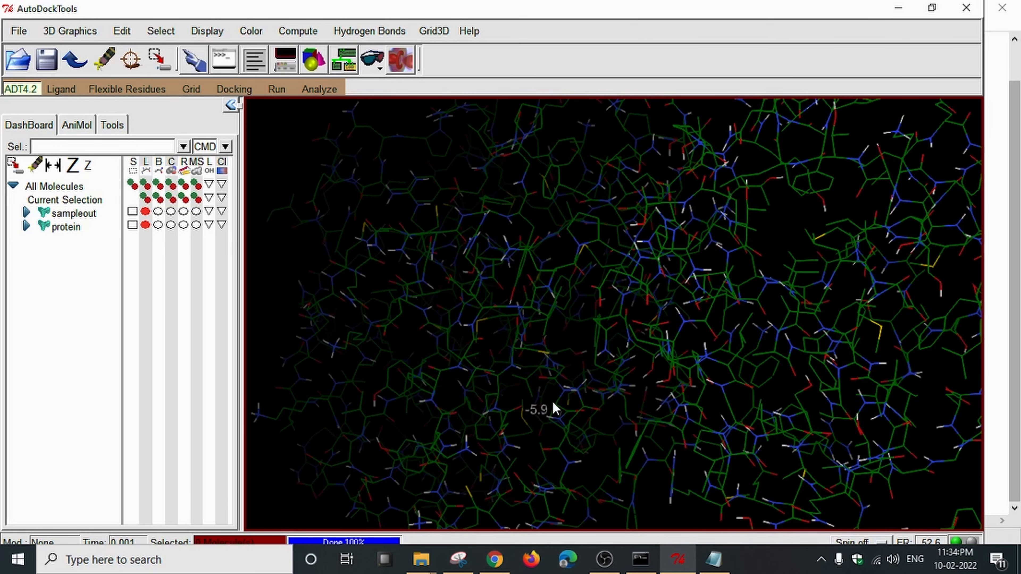
{"action": "key", "text": "Left"}
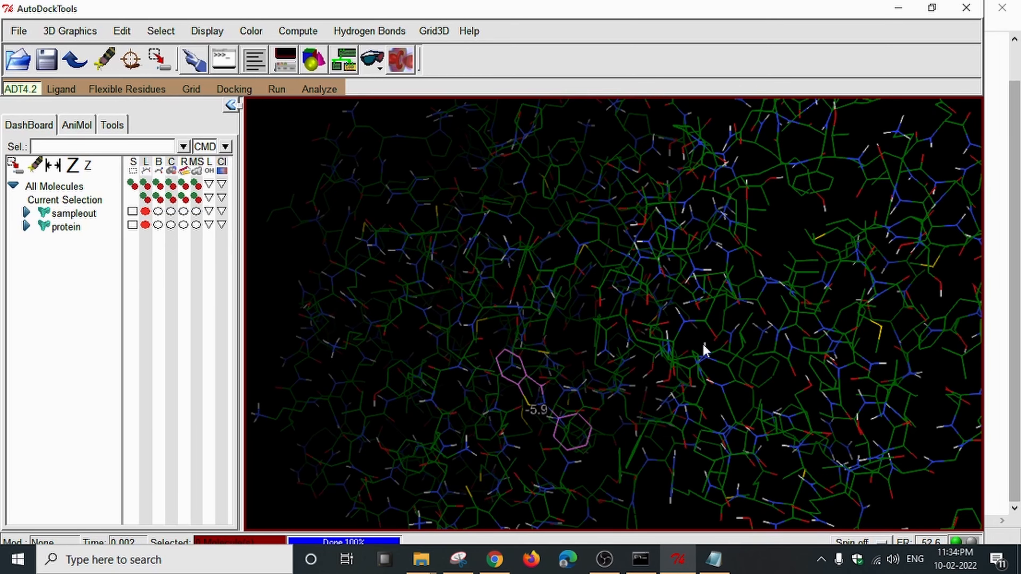
{"action": "key", "text": "Right"}
Rotate and zoom the protein until the pink ligand is clearly visible.
{"action": "left_click_drag", "start_coordinate": [707, 354], "coordinate": [532, 361]}
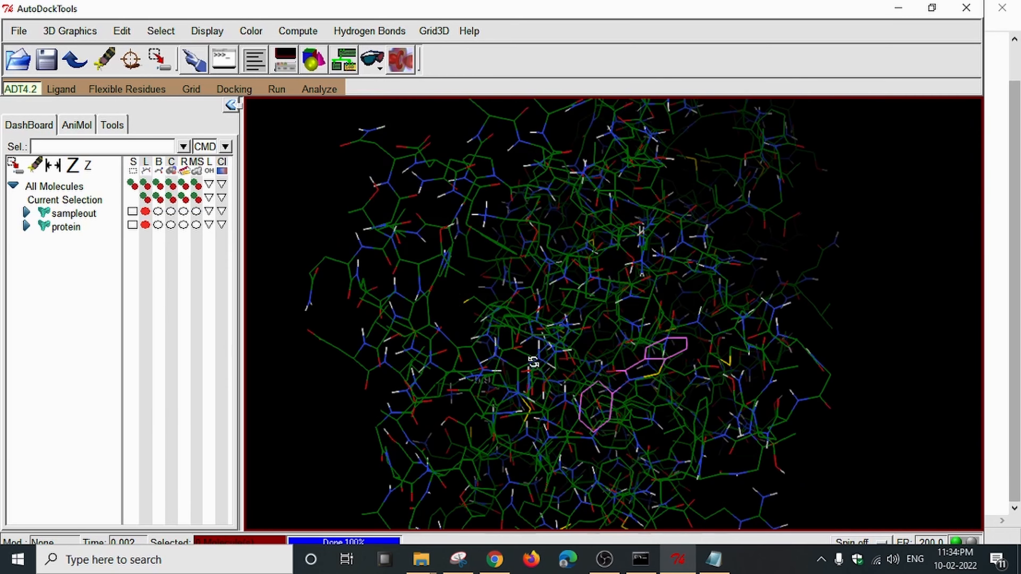
{"action": "scroll", "coordinate": [689, 371], "scroll_direction": "up", "scroll_amount": 3}
{"action": "left_click_drag", "start_coordinate": [689, 371], "coordinate": [904, 342]}
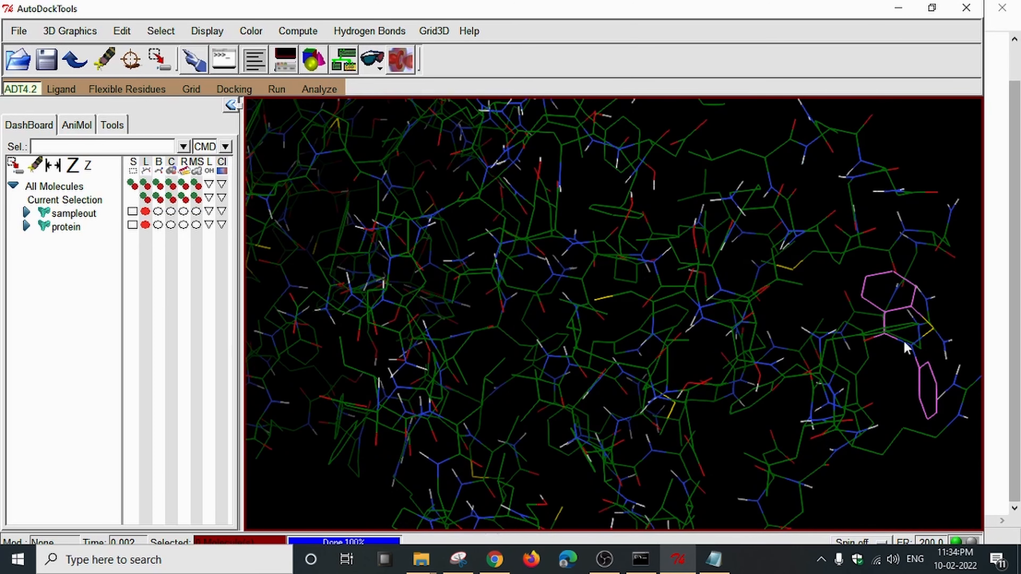
{"action": "left_click_drag", "start_coordinate": [573, 334], "coordinate": [829, 360]}
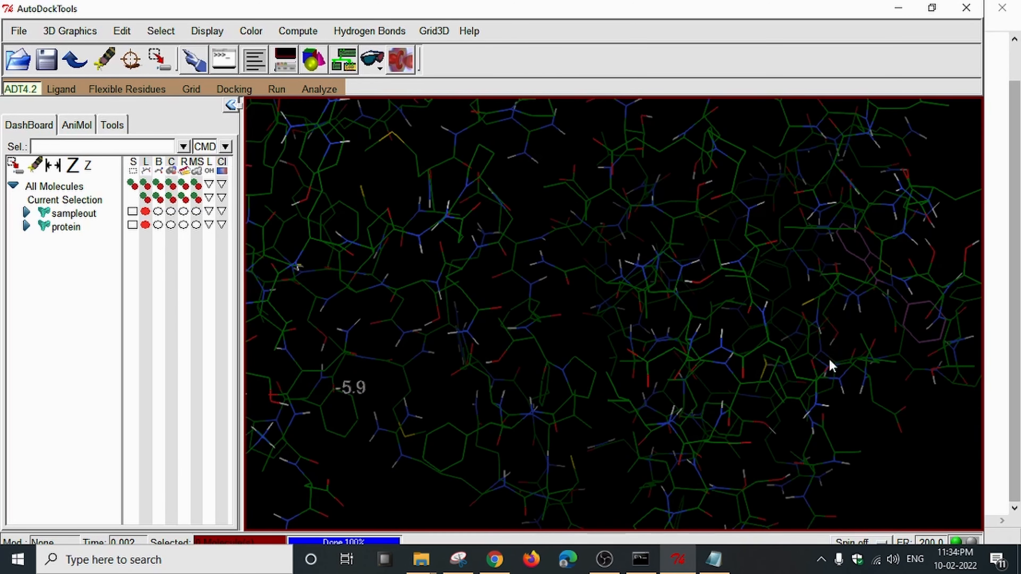
{"action": "scroll", "coordinate": [805, 357], "scroll_direction": "down", "scroll_amount": 5}
{"action": "left_click_drag", "start_coordinate": [691, 353], "coordinate": [545, 335]}
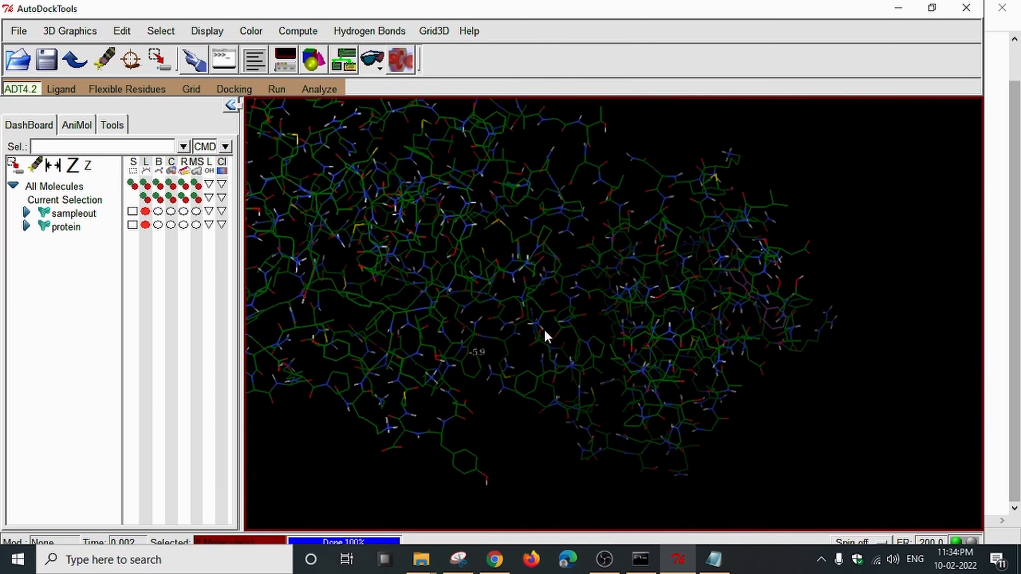
{"action": "left_click_drag", "start_coordinate": [702, 345], "coordinate": [562, 295]}
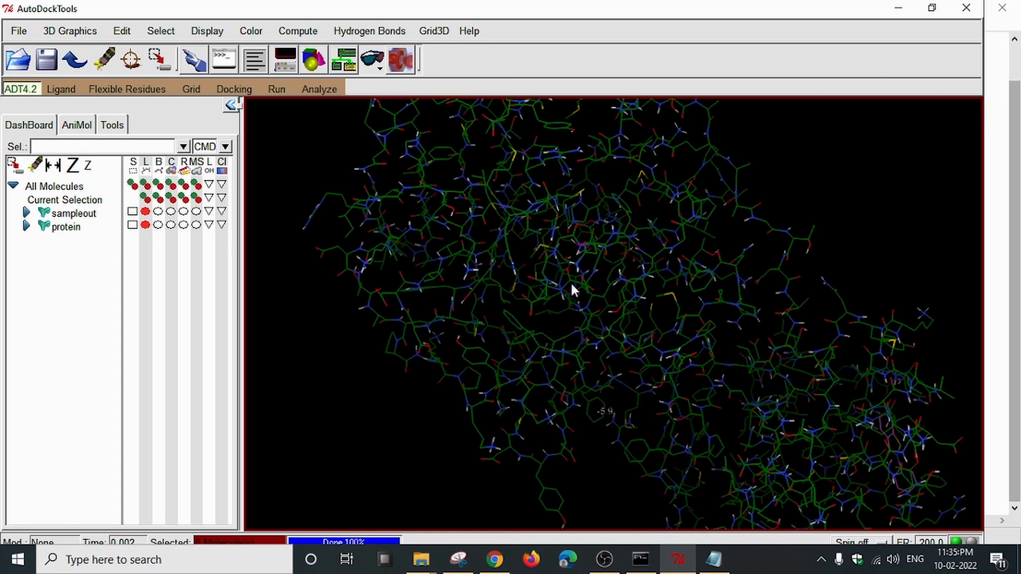
{"action": "mouse_move", "coordinate": [816, 360]}
{"action": "left_mouse_down"}
{"action": "mouse_move", "coordinate": [741, 342]}
{"action": "mouse_move", "coordinate": [832, 376]}
{"action": "mouse_move", "coordinate": [823, 373]}
{"action": "left_mouse_up"}
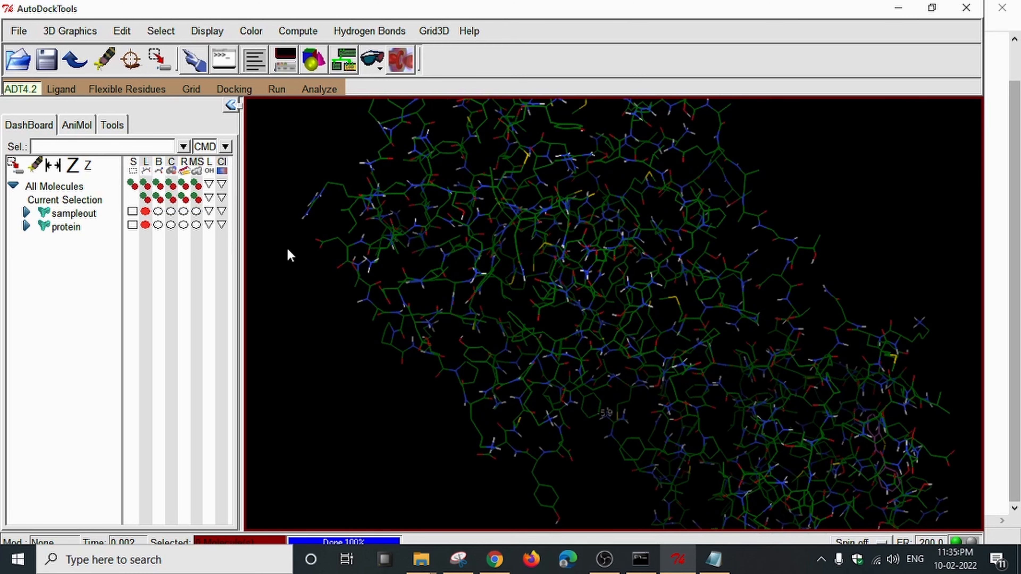
{"action": "left_click", "coordinate": [76, 214]}
Review sampleout.pdbqt and sampleout_ligand_1.pdbqt in the workspace folder.
{"action": "right_click", "coordinate": [86, 215]}
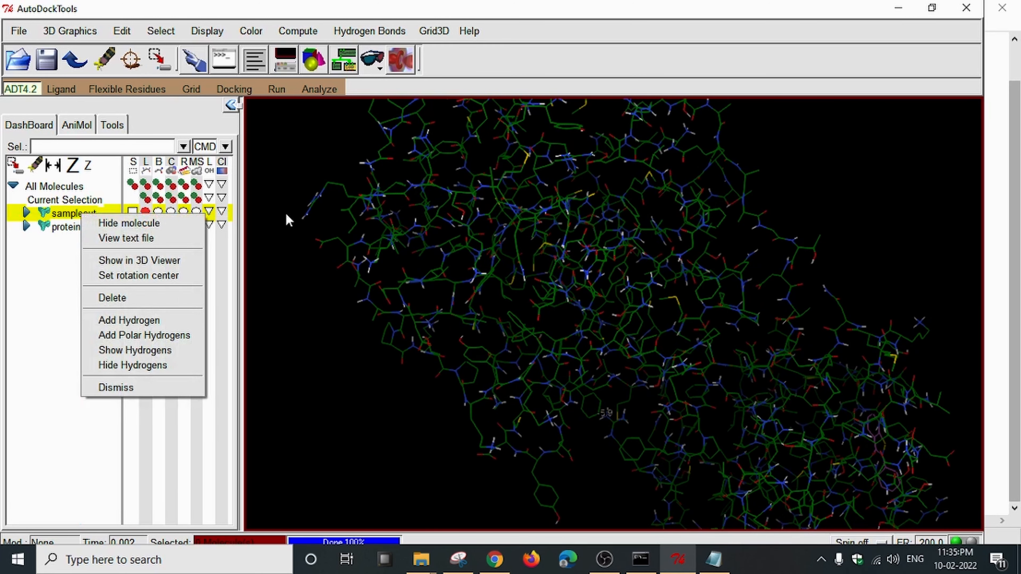
{"action": "left_click", "coordinate": [607, 280]}
{"action": "mouse_move", "coordinate": [421, 560]}
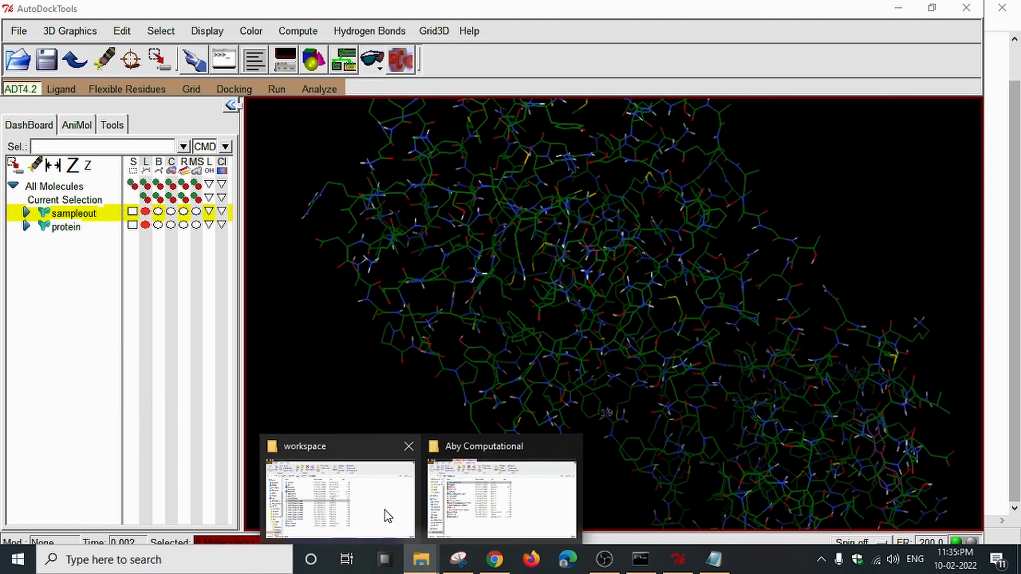
{"action": "left_click", "coordinate": [387, 515]}
{"action": "left_click", "coordinate": [208, 276]}
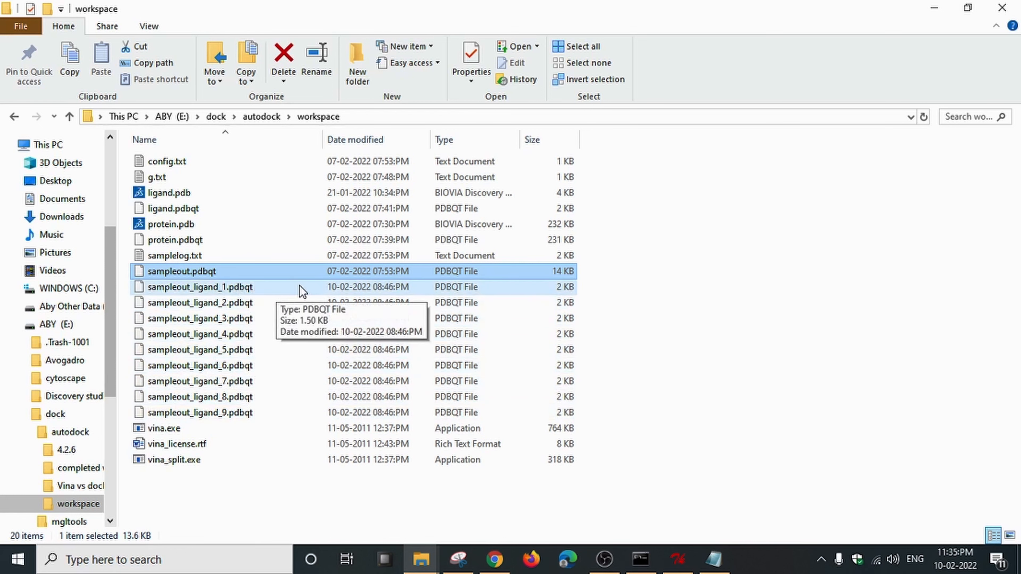
{"action": "left_click", "coordinate": [255, 290]}
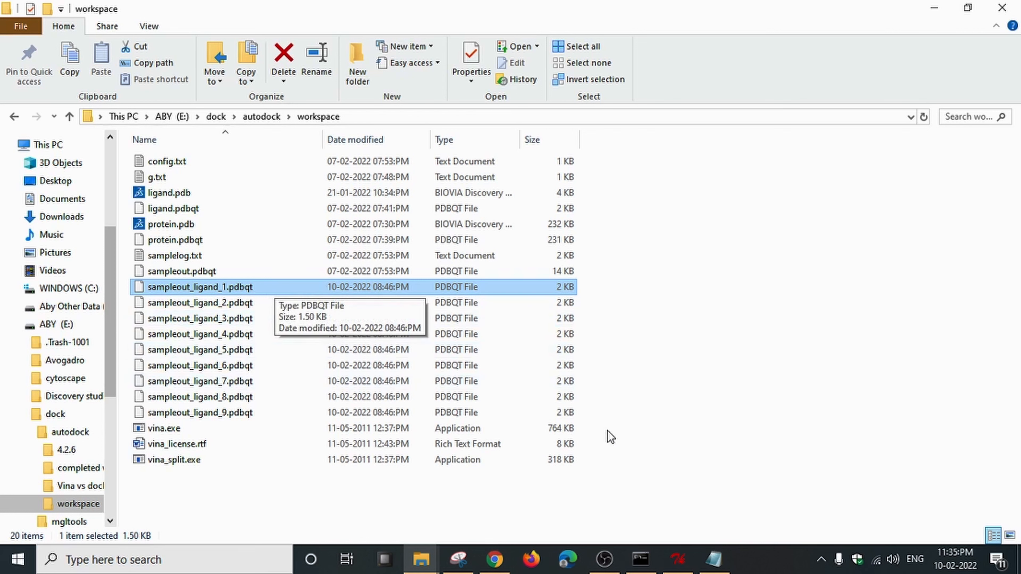
Back in AutoDockTools, delete both the protein and sampleout molecules.
{"action": "left_click", "coordinate": [678, 559]}
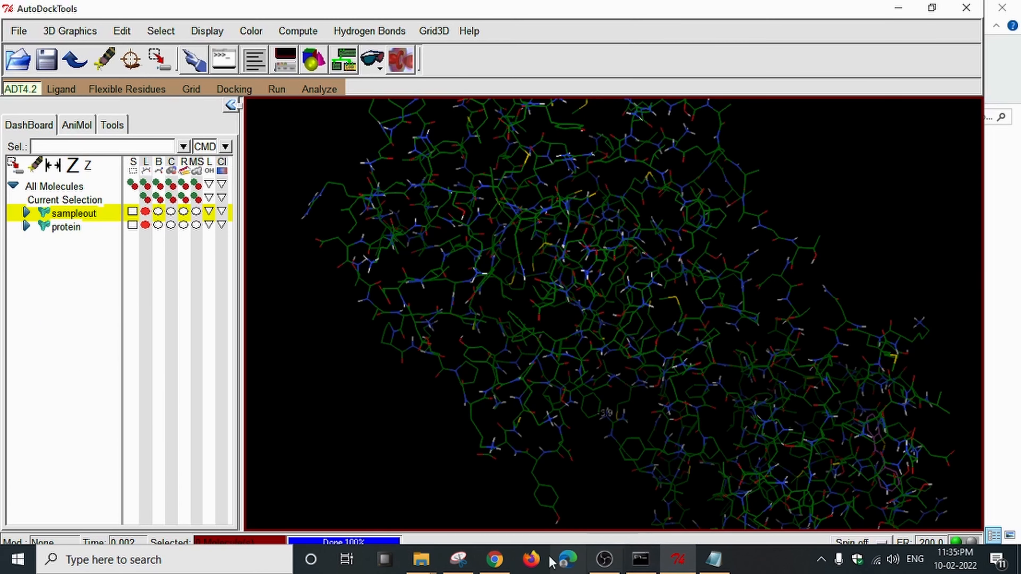
{"action": "mouse_move", "coordinate": [421, 559]}
{"action": "left_click", "coordinate": [370, 516]}
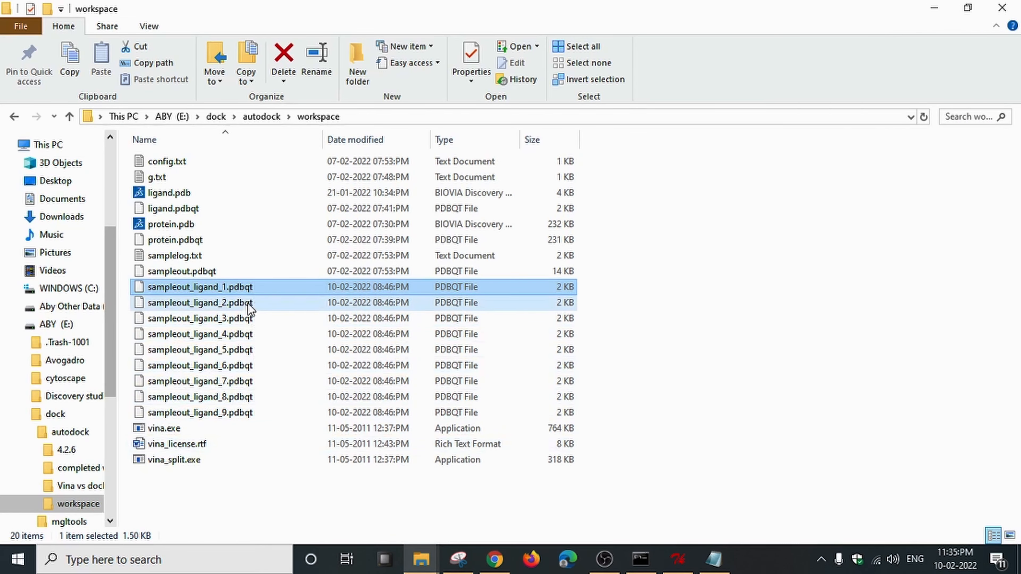
{"action": "left_click", "coordinate": [678, 559]}
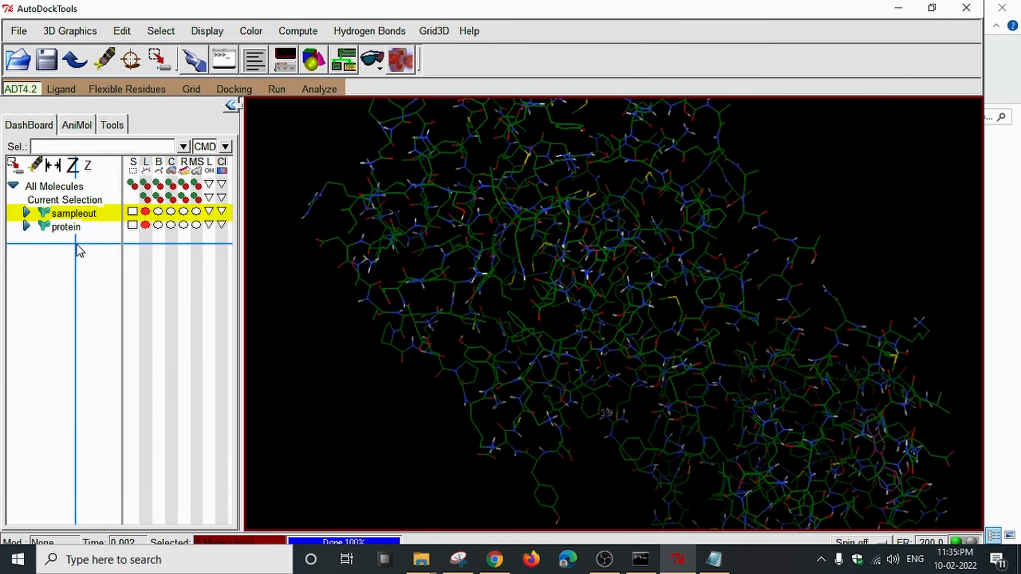
{"action": "left_click_drag", "start_coordinate": [506, 296], "coordinate": [581, 276]}
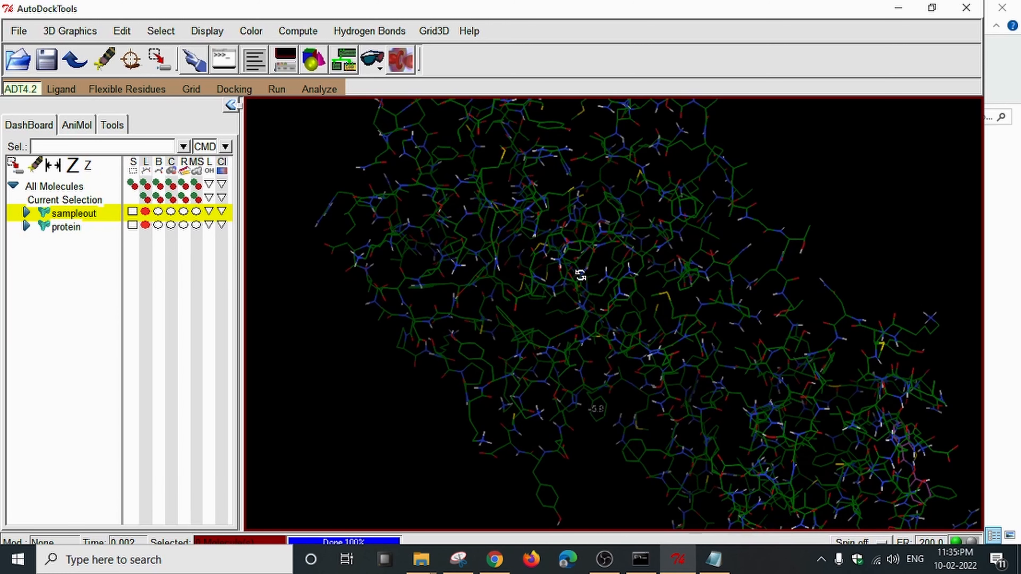
{"action": "right_click", "coordinate": [66, 228]}
{"action": "left_click", "coordinate": [103, 328]}
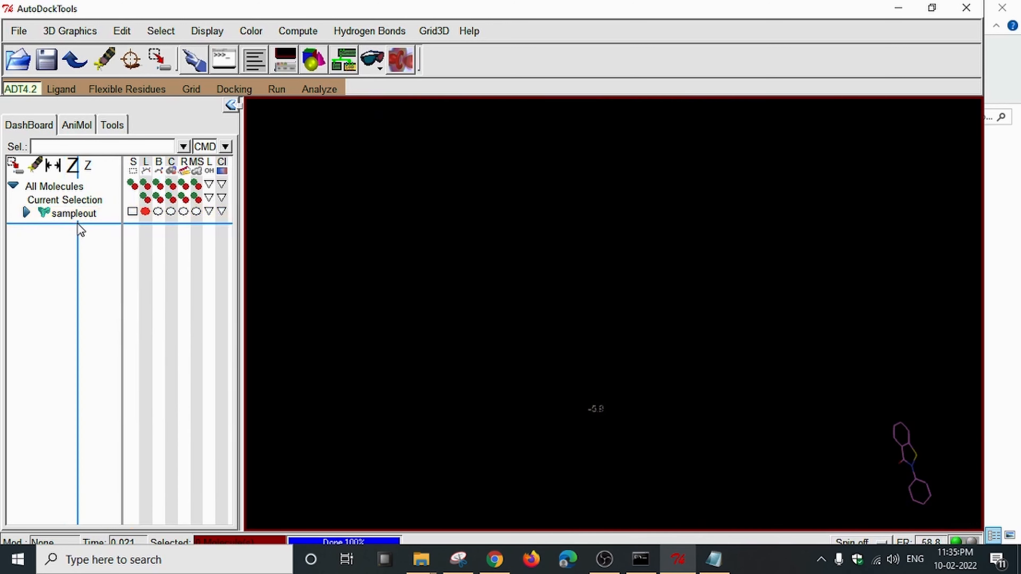
{"action": "right_click", "coordinate": [75, 214]}
{"action": "left_click", "coordinate": [105, 296]}
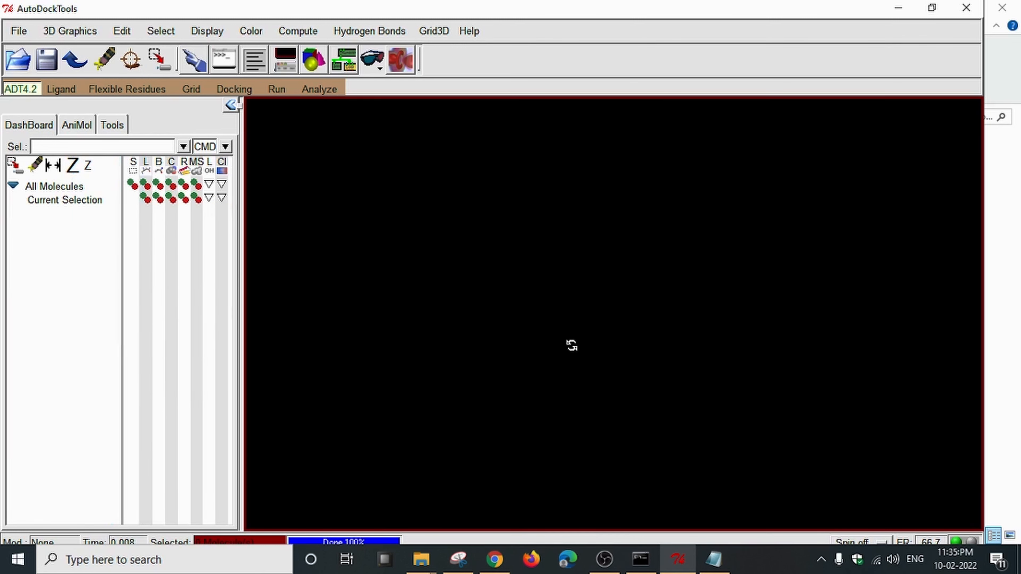
Load sampleout_ligand_1.pdbqt as a Vina result, single molecule with multiple conformations, and inspect it.
{"action": "left_click", "coordinate": [335, 91]}
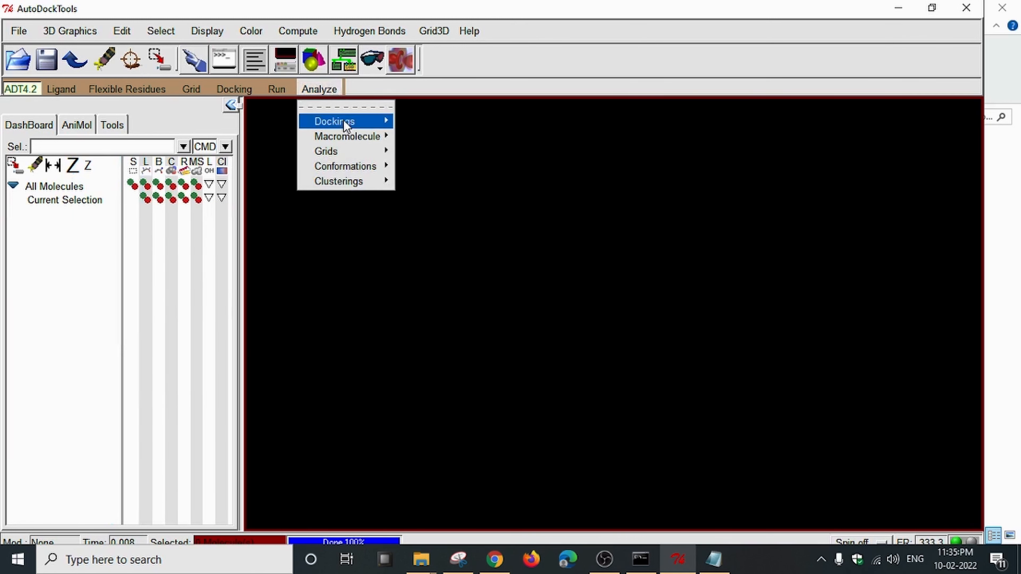
{"action": "mouse_move", "coordinate": [351, 125]}
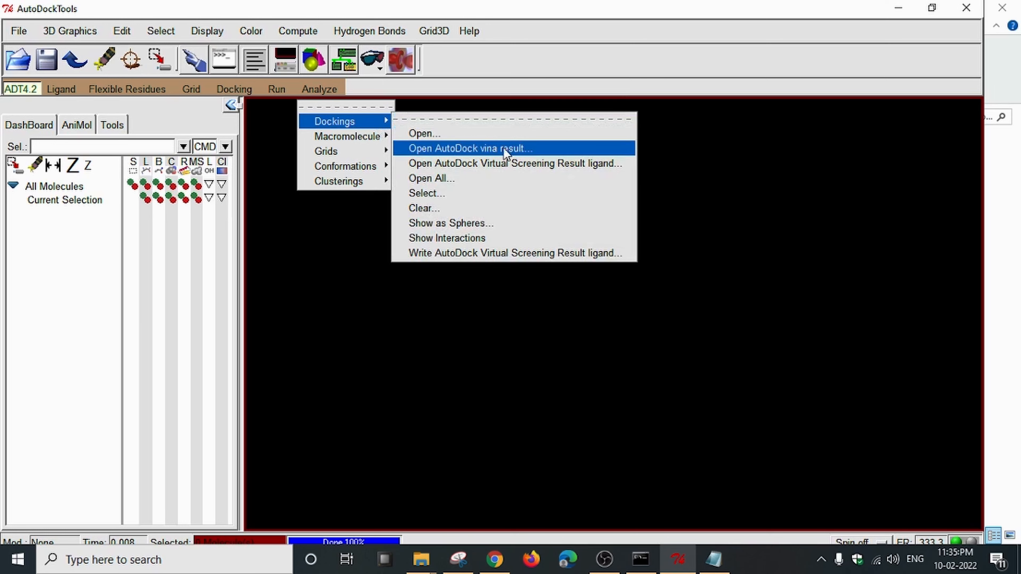
{"action": "left_click", "coordinate": [524, 148]}
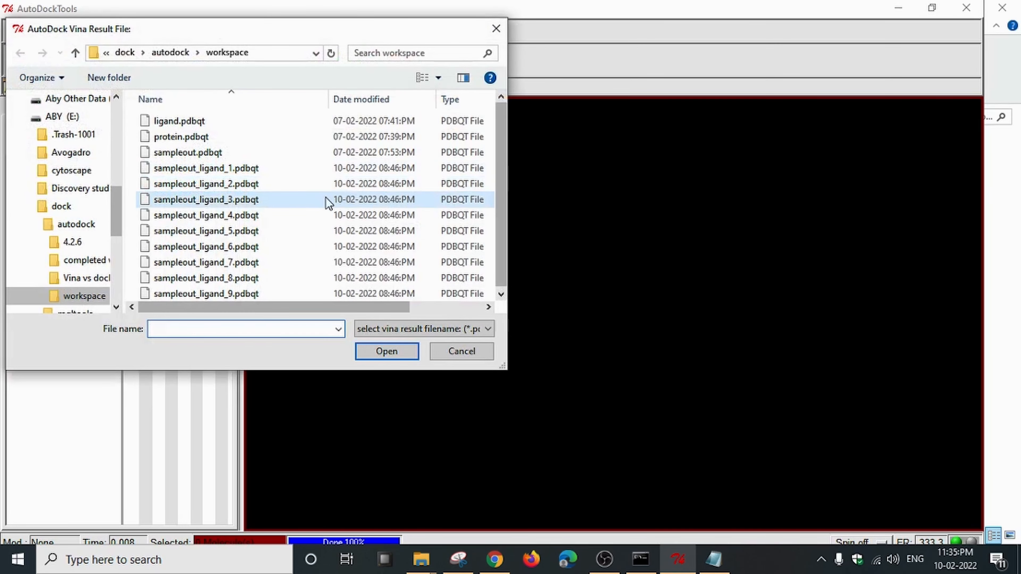
{"action": "double_click", "coordinate": [248, 171]}
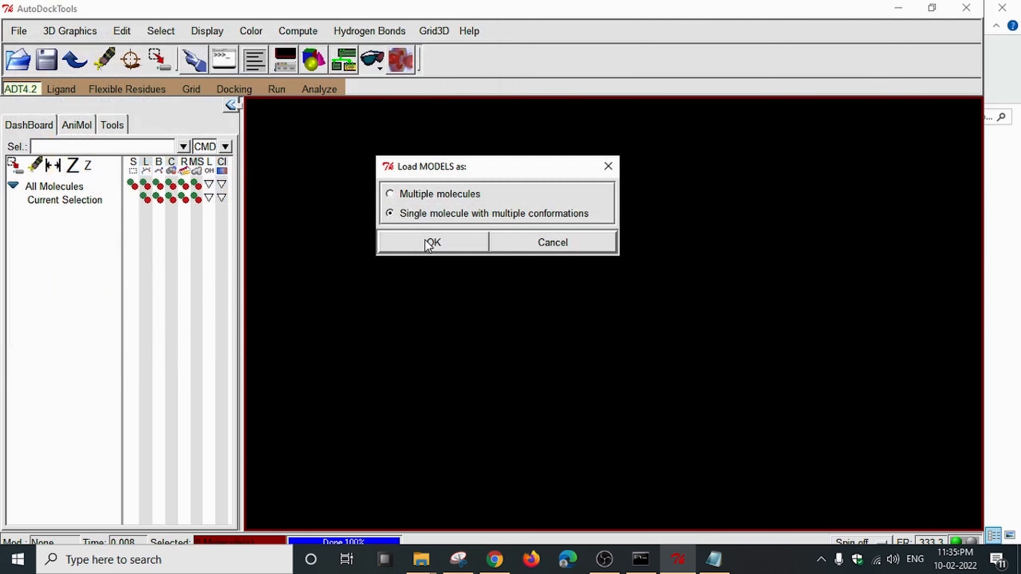
{"action": "left_click", "coordinate": [429, 243]}
{"action": "left_click", "coordinate": [614, 328]}
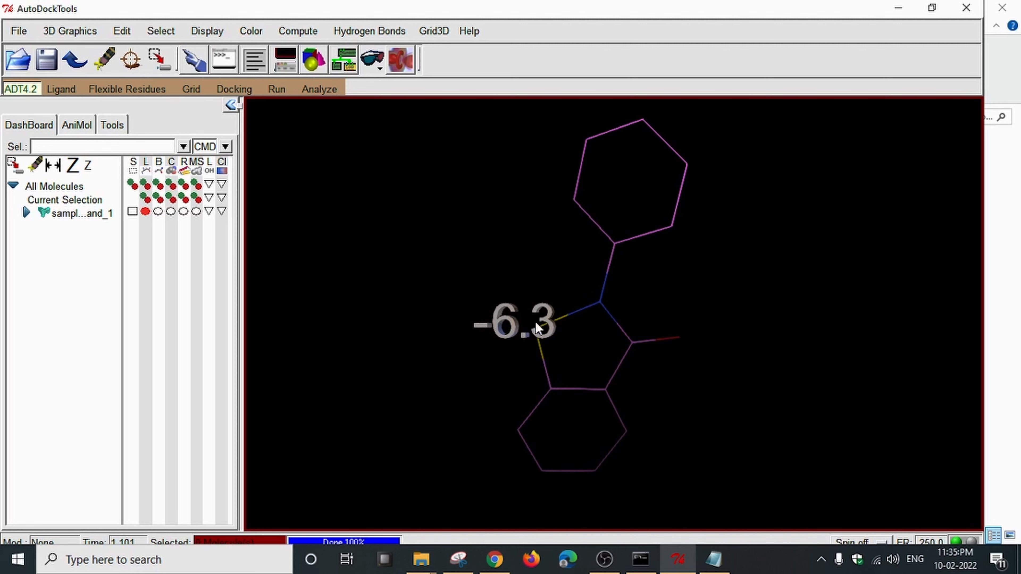
{"action": "left_click_drag", "start_coordinate": [585, 348], "coordinate": [532, 293]}
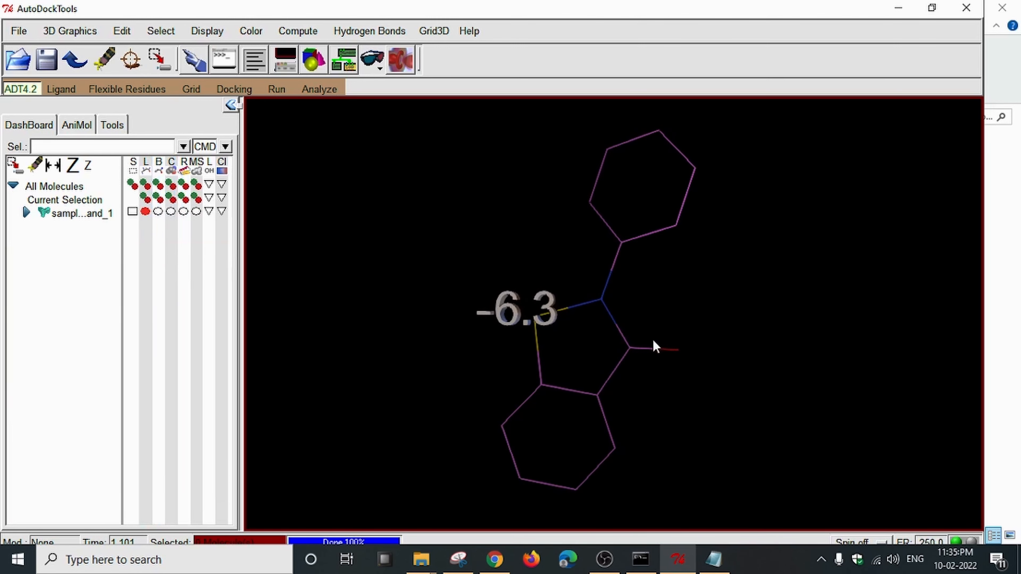
{"action": "left_click_drag", "start_coordinate": [652, 340], "coordinate": [627, 318]}
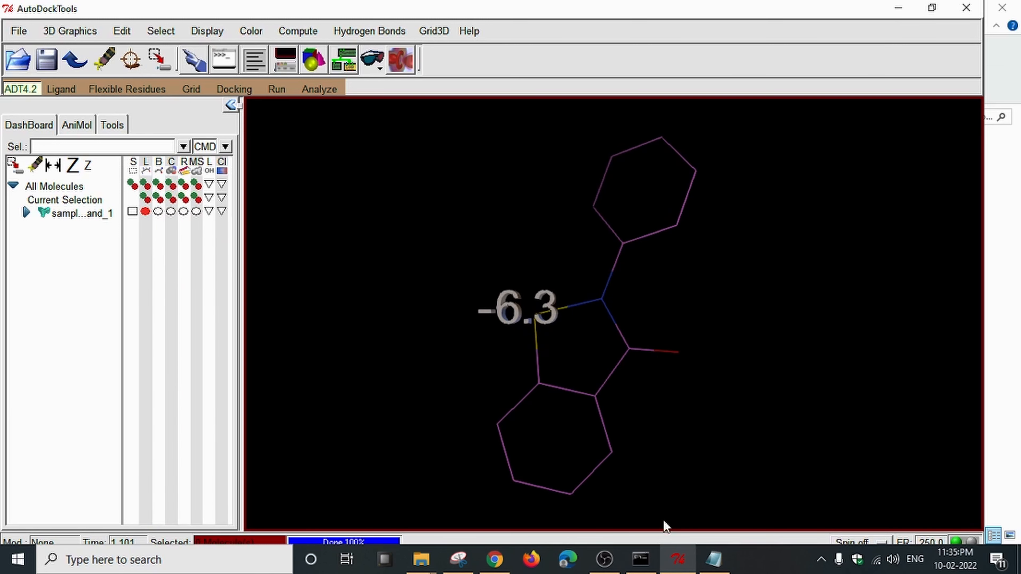
{"action": "mouse_move", "coordinate": [648, 356]}
{"action": "left_mouse_down"}
{"action": "mouse_move", "coordinate": [645, 344]}
{"action": "mouse_move", "coordinate": [661, 349]}
{"action": "left_mouse_up"}
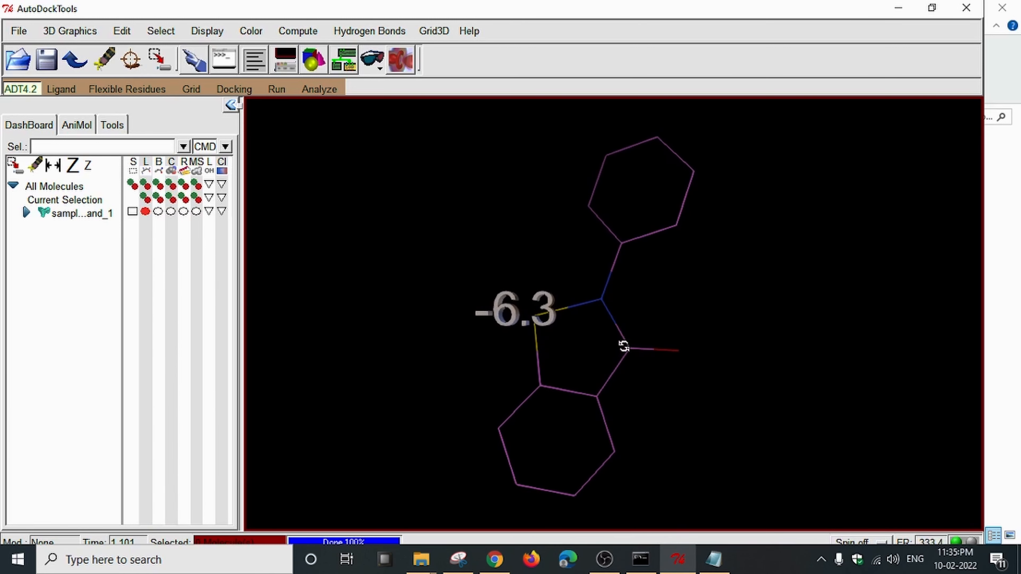
Confirm mode 1's -6.3 kcal/mol affinity in samplelog.txt, then switch back to AutoDockTools.
{"action": "left_click", "coordinate": [727, 565]}
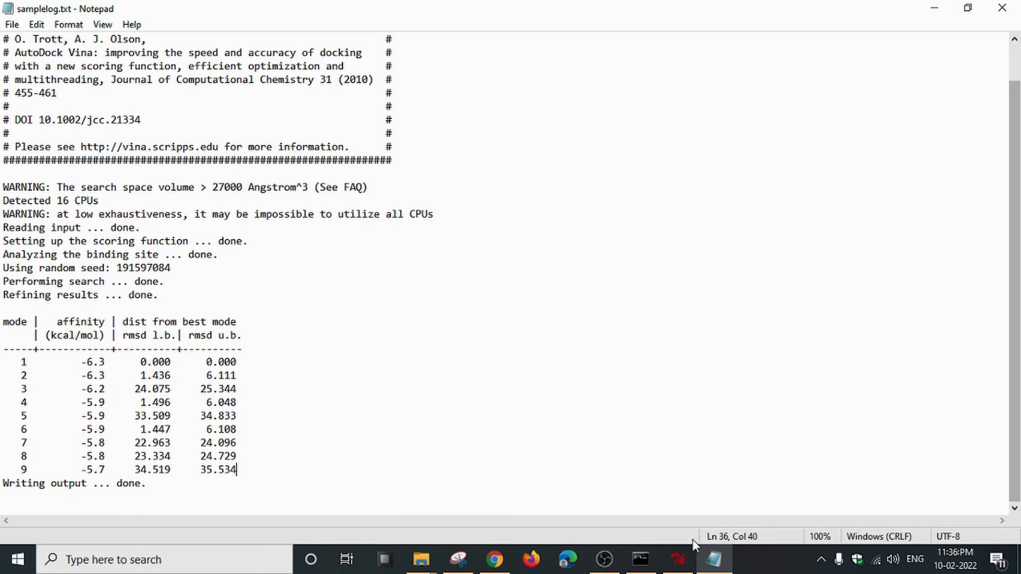
{"action": "left_click", "coordinate": [678, 559]}
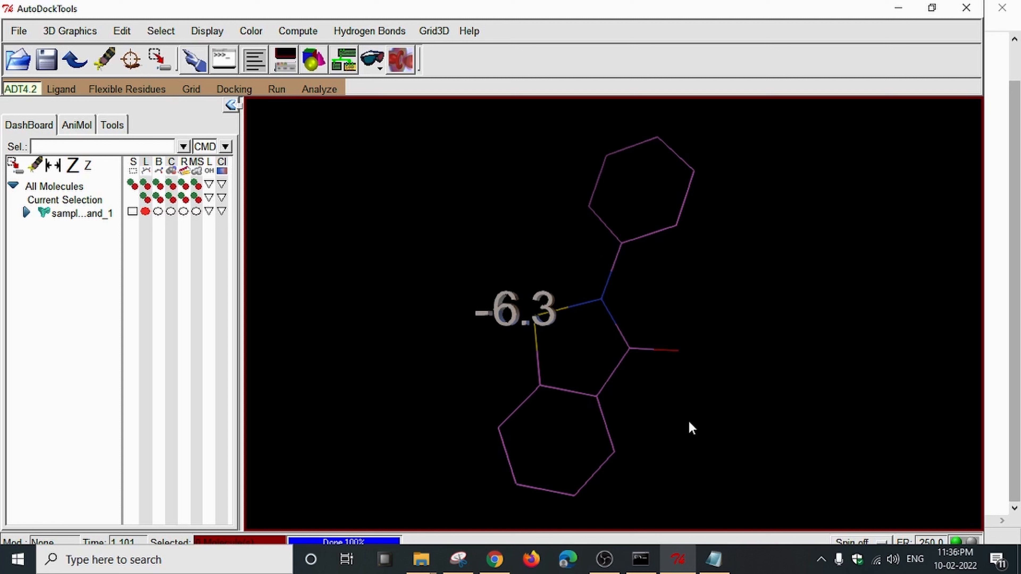
Add protein.pdbqt as the receptor and rotate the view around the -6.3 ligand's pocket.
{"action": "left_click_drag", "start_coordinate": [675, 404], "coordinate": [736, 396]}
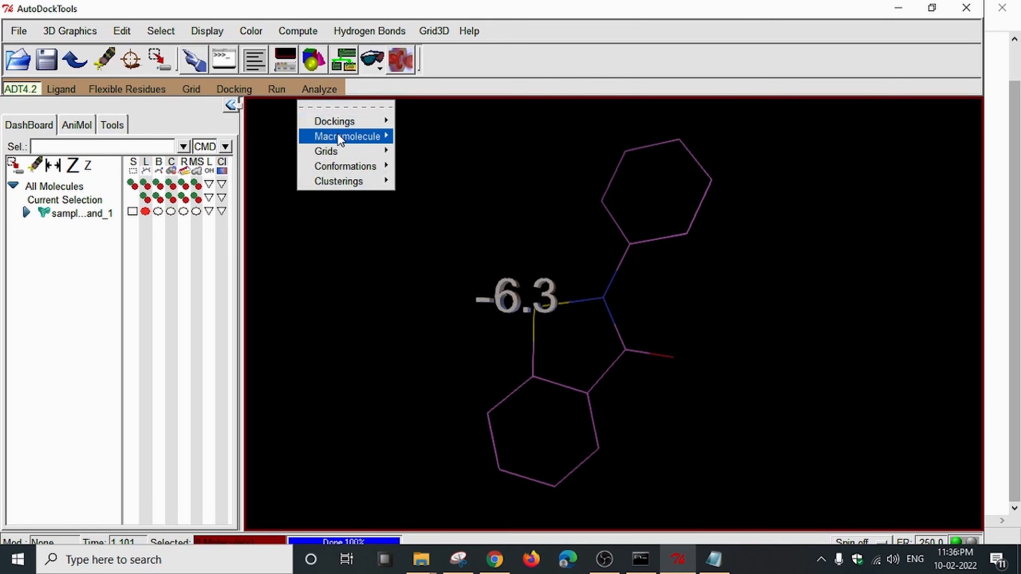
{"action": "mouse_move", "coordinate": [368, 139]}
{"action": "left_click", "coordinate": [420, 149]}
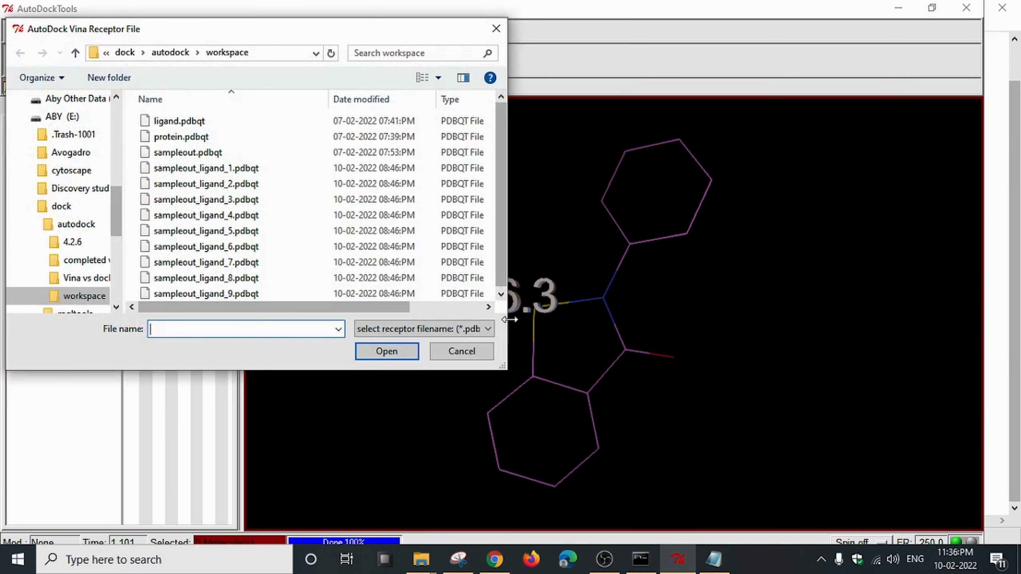
{"action": "double_click", "coordinate": [203, 141]}
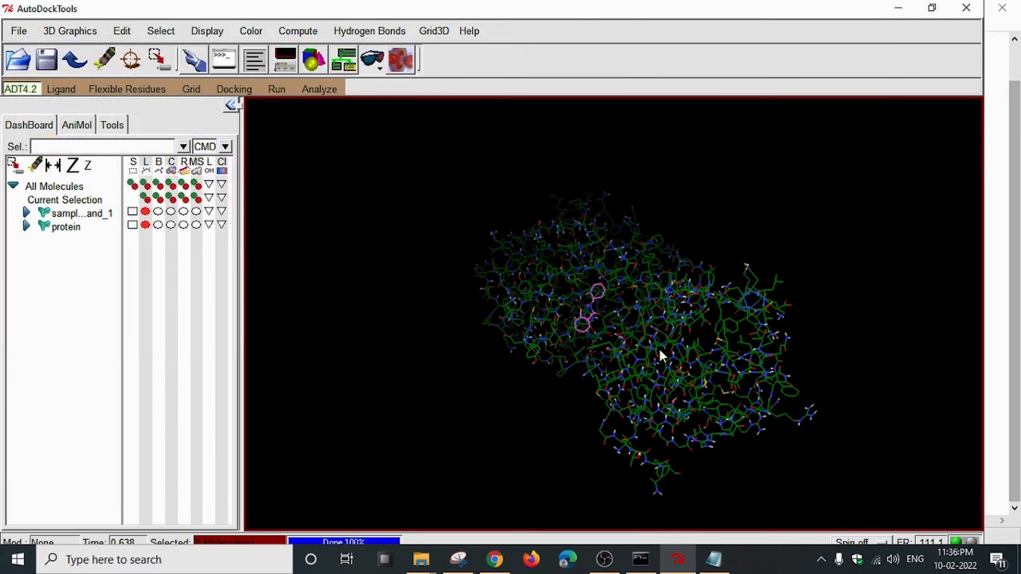
{"action": "mouse_move", "coordinate": [659, 352]}
{"action": "left_mouse_down"}
{"action": "mouse_move", "coordinate": [622, 412]}
{"action": "mouse_move", "coordinate": [784, 406]}
{"action": "mouse_move", "coordinate": [778, 356]}
{"action": "left_mouse_up"}
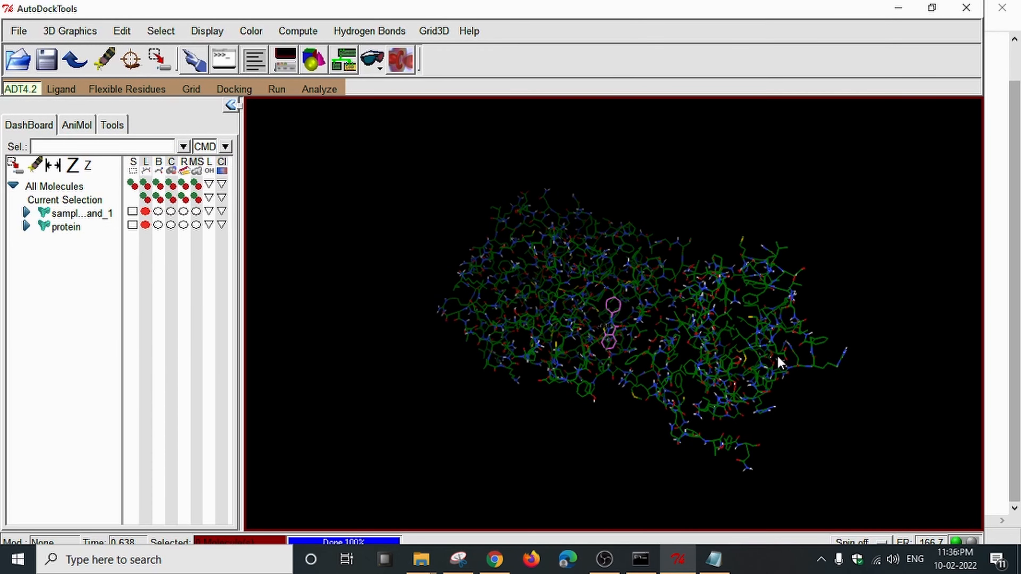
{"action": "scroll", "coordinate": [777, 356], "scroll_direction": "up", "scroll_amount": 8}
{"action": "left_click_drag", "start_coordinate": [663, 376], "coordinate": [741, 333]}
{"action": "left_click_drag", "start_coordinate": [672, 307], "coordinate": [718, 326]}
{"action": "scroll", "coordinate": [680, 297], "scroll_direction": "down", "scroll_amount": 3}
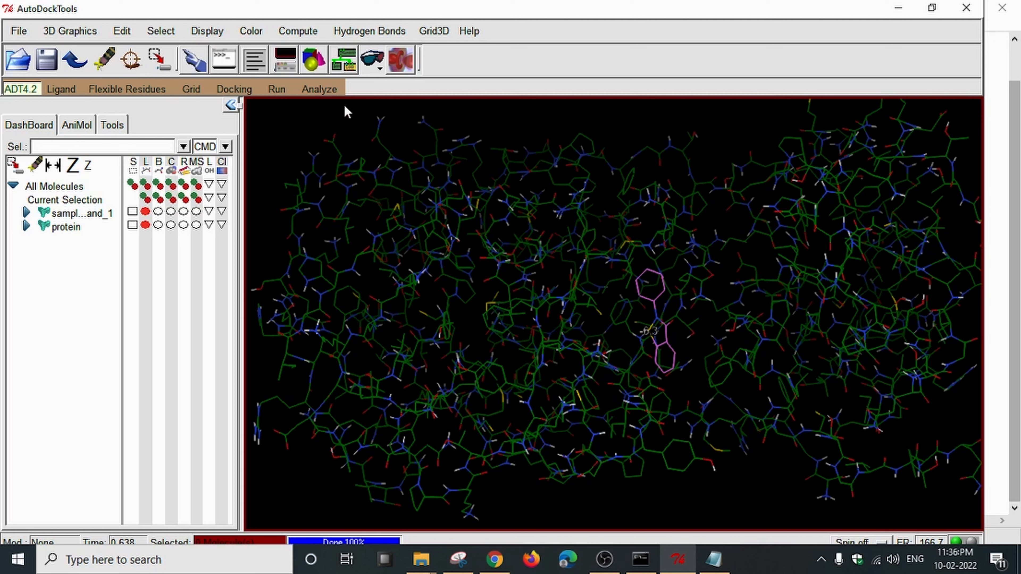
{"action": "left_click", "coordinate": [331, 91]}
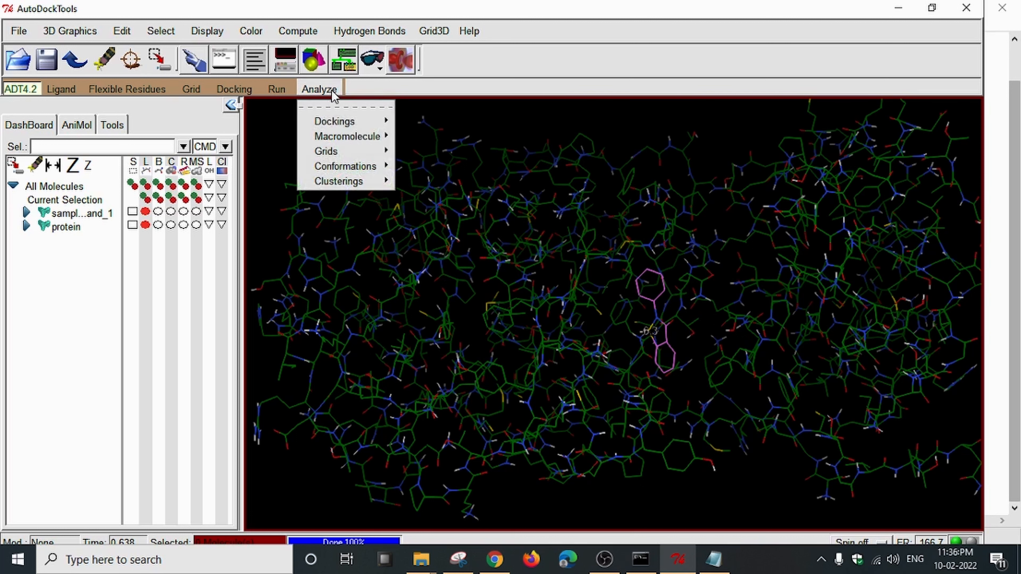
Show the ligand's interactions with solid contact spheres, including hydrogen-bond atoms.
{"action": "mouse_move", "coordinate": [334, 121]}
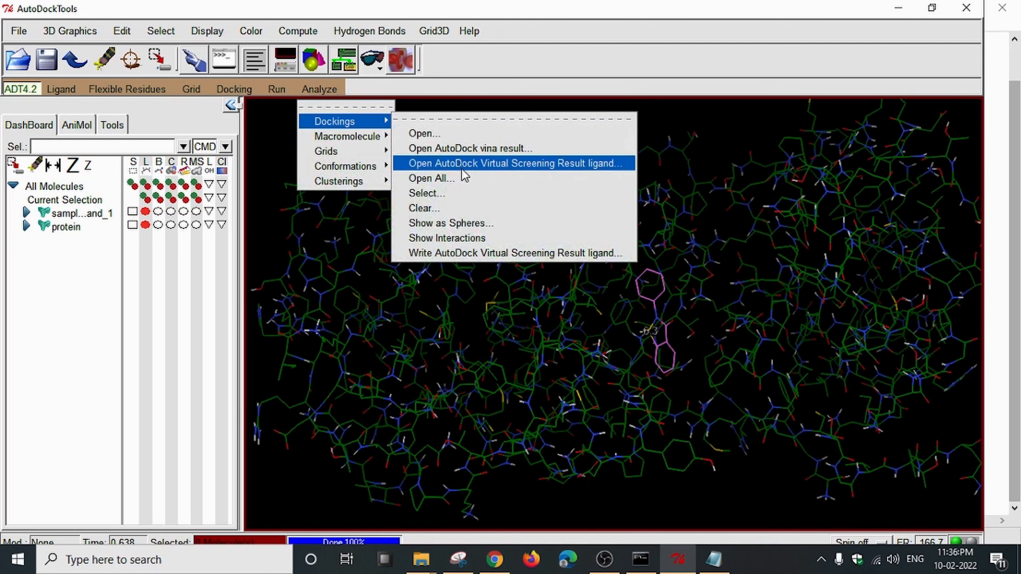
{"action": "left_click", "coordinate": [505, 240]}
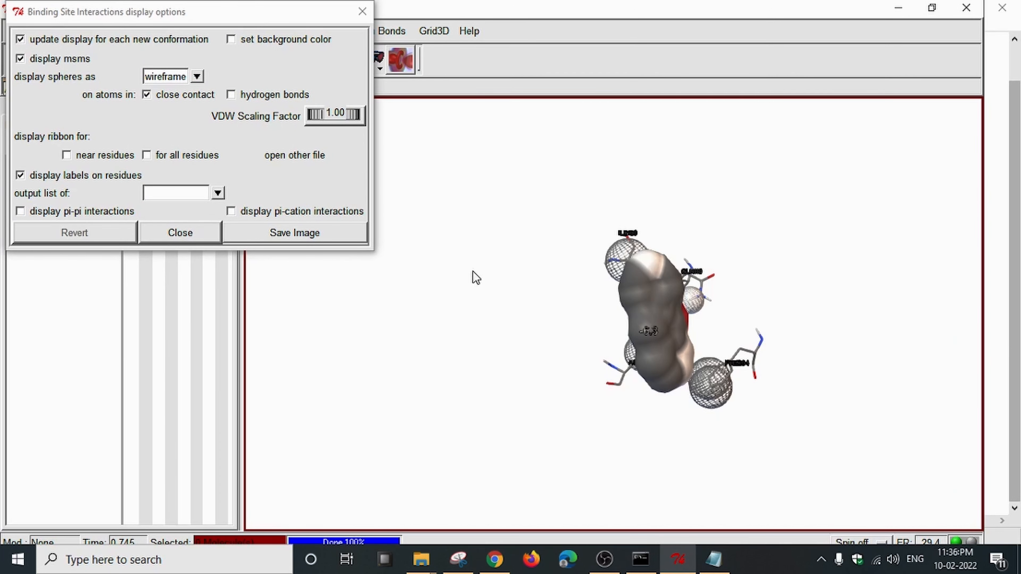
{"action": "left_click_drag", "start_coordinate": [474, 279], "coordinate": [517, 368]}
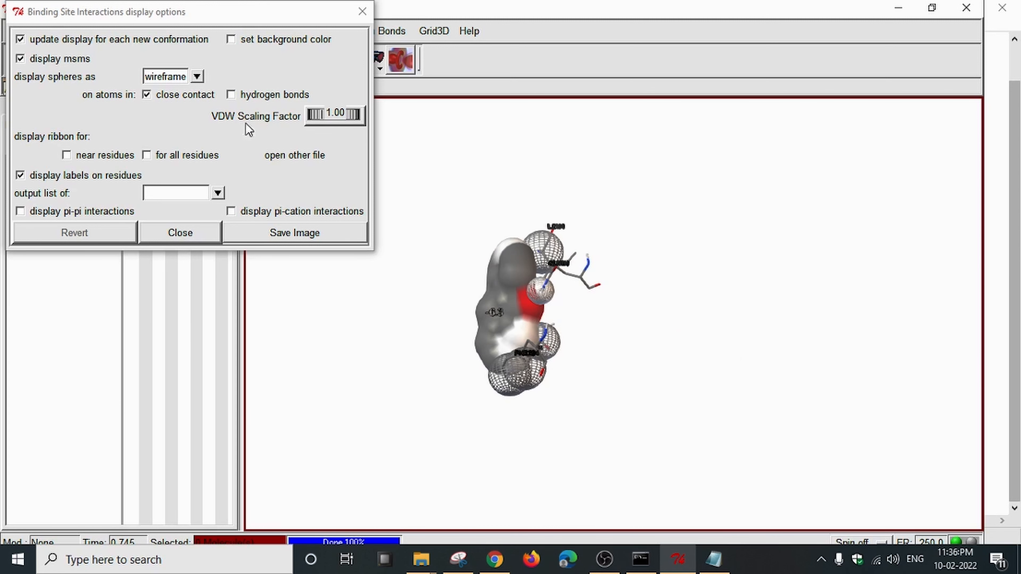
{"action": "left_click", "coordinate": [197, 76]}
{"action": "left_click", "coordinate": [157, 108]}
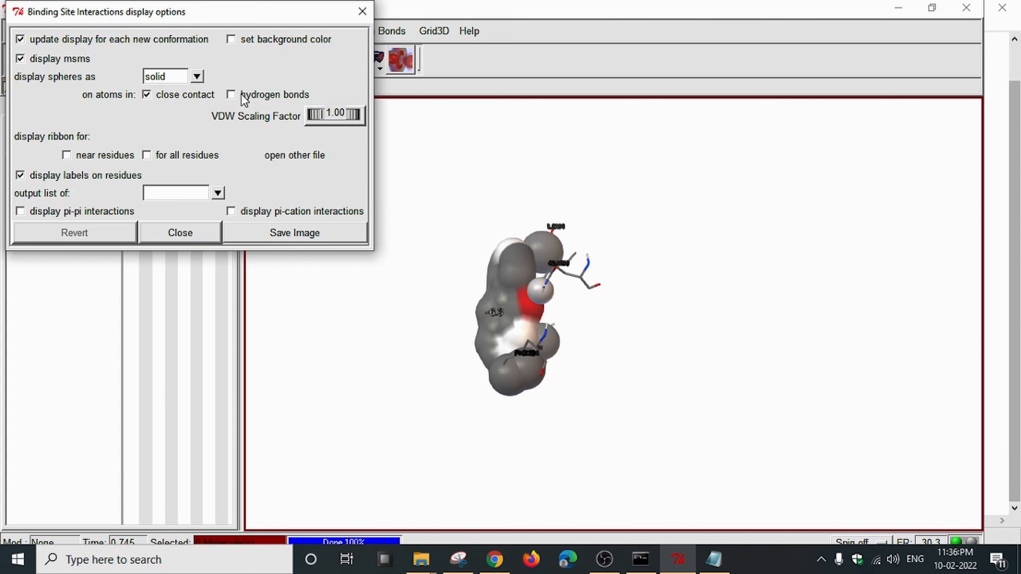
{"action": "left_click", "coordinate": [232, 95]}
Limit the ribbon to residues near the ligand, turning the full-protein ribbon off.
{"action": "left_click", "coordinate": [67, 157]}
{"action": "left_click", "coordinate": [219, 158]}
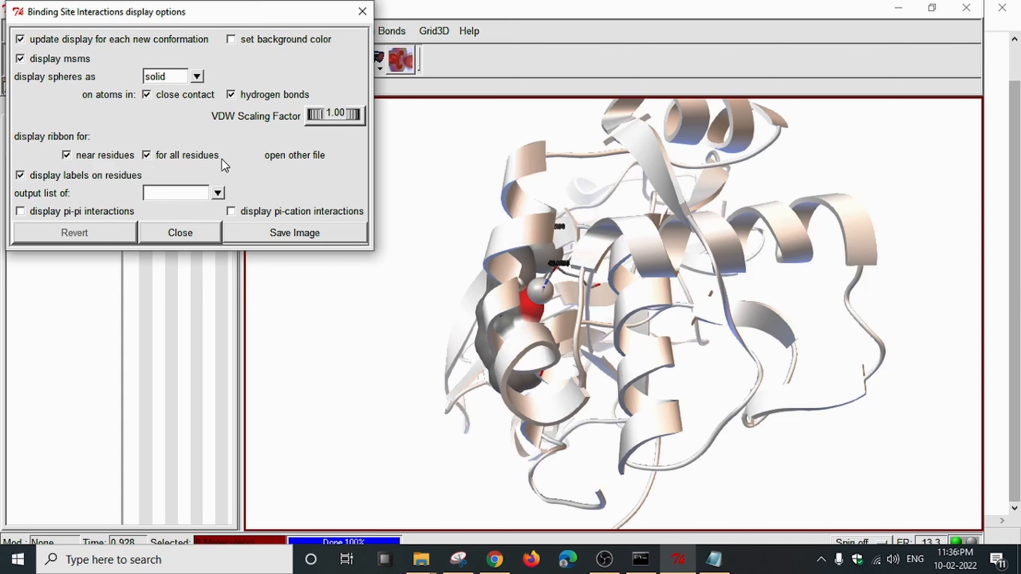
{"action": "left_click", "coordinate": [147, 156]}
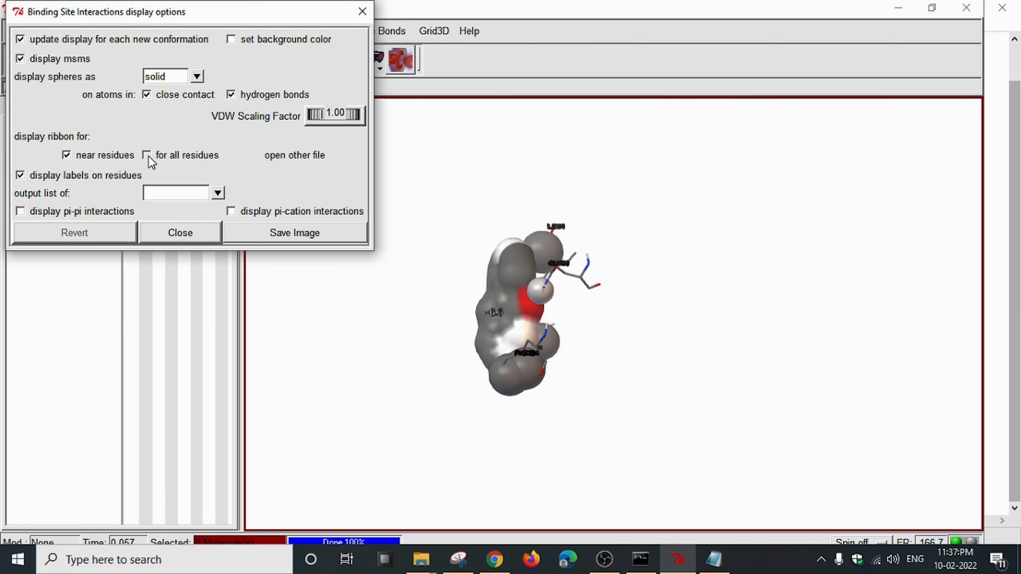
{"action": "left_click", "coordinate": [147, 156]}
{"action": "left_click_drag", "start_coordinate": [551, 219], "coordinate": [604, 247]}
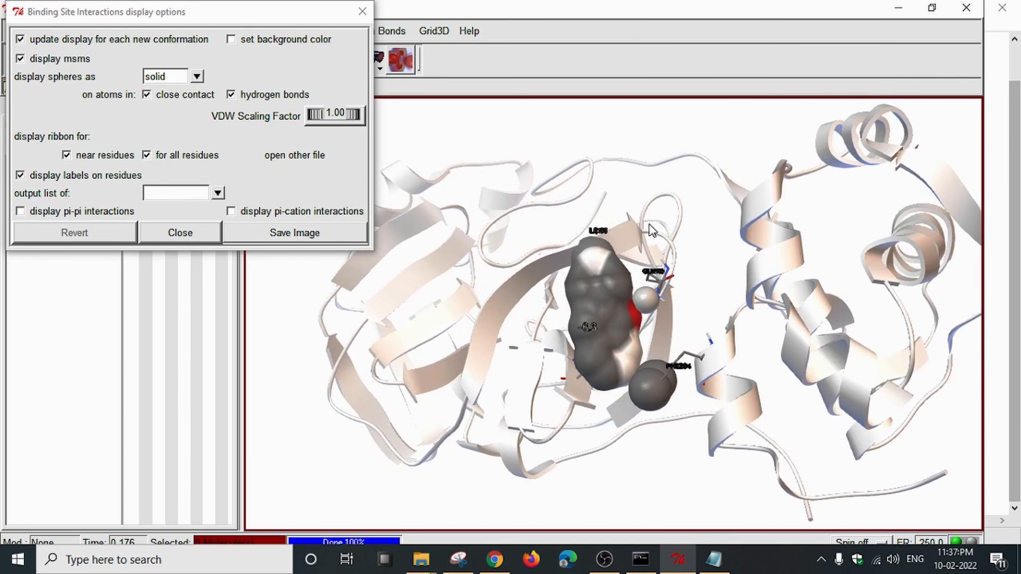
{"action": "left_click_drag", "start_coordinate": [784, 222], "coordinate": [519, 375]}
{"action": "left_click", "coordinate": [147, 156]}
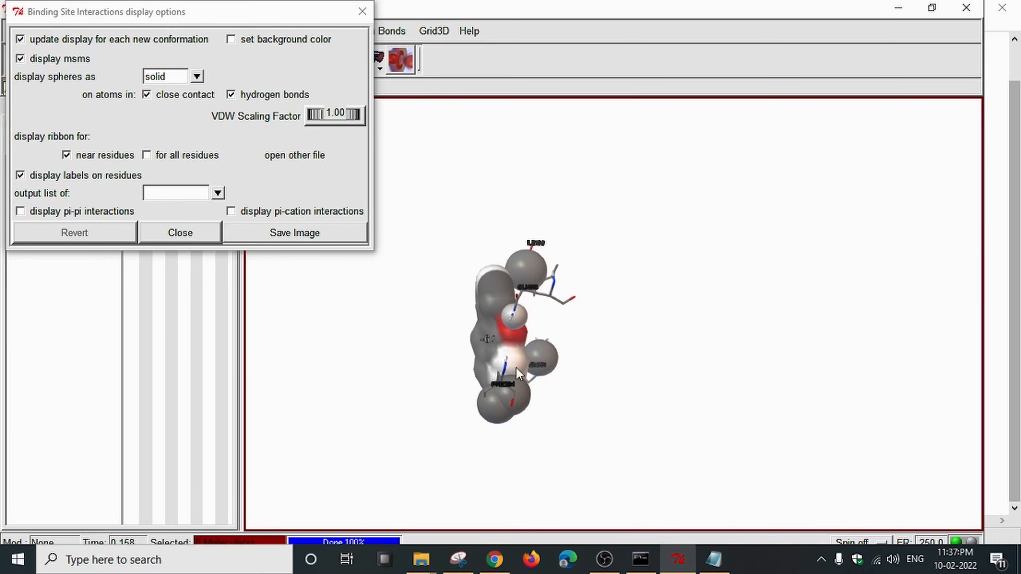
{"action": "left_click_drag", "start_coordinate": [237, 11], "coordinate": [197, 12]}
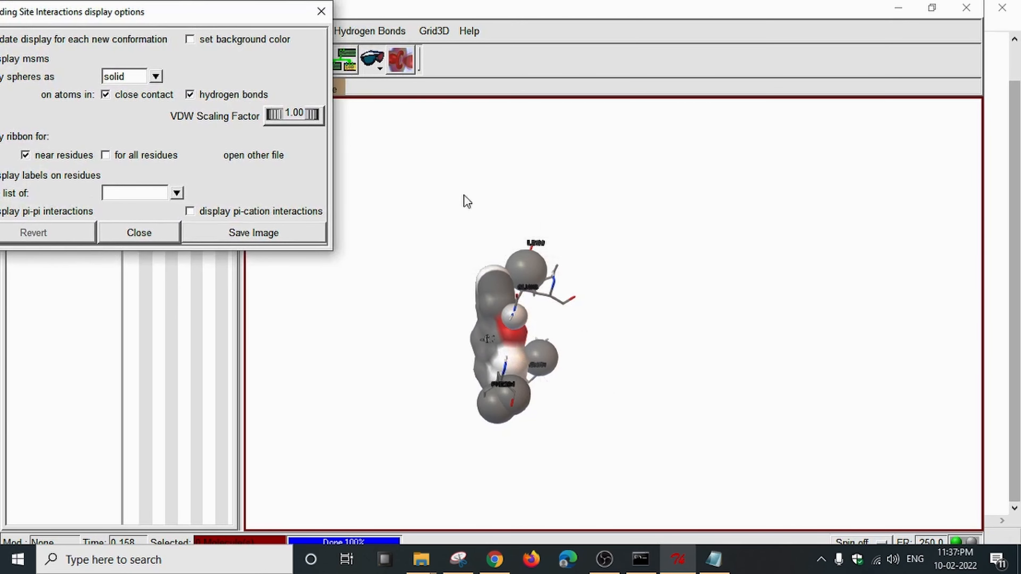
{"action": "left_click_drag", "start_coordinate": [697, 320], "coordinate": [551, 332]}
{"action": "right_click_drag", "start_coordinate": [609, 344], "coordinate": [914, 328]}
{"action": "left_click_drag", "start_coordinate": [760, 338], "coordinate": [507, 357]}
{"action": "scroll", "coordinate": [755, 367], "scroll_direction": "up", "scroll_amount": 6}
{"action": "right_click_drag", "start_coordinate": [832, 337], "coordinate": [655, 368]}
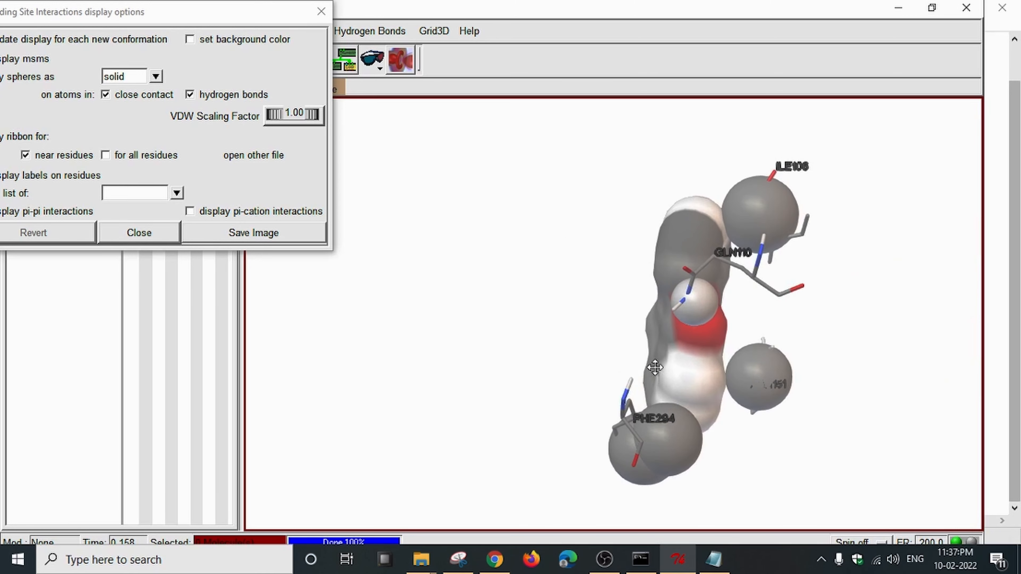
{"action": "scroll", "coordinate": [691, 369], "scroll_direction": "up", "scroll_amount": 4}
{"action": "mouse_move", "coordinate": [691, 369]}
{"action": "left_mouse_down"}
{"action": "mouse_move", "coordinate": [663, 365]}
{"action": "mouse_move", "coordinate": [699, 368]}
{"action": "left_mouse_up"}
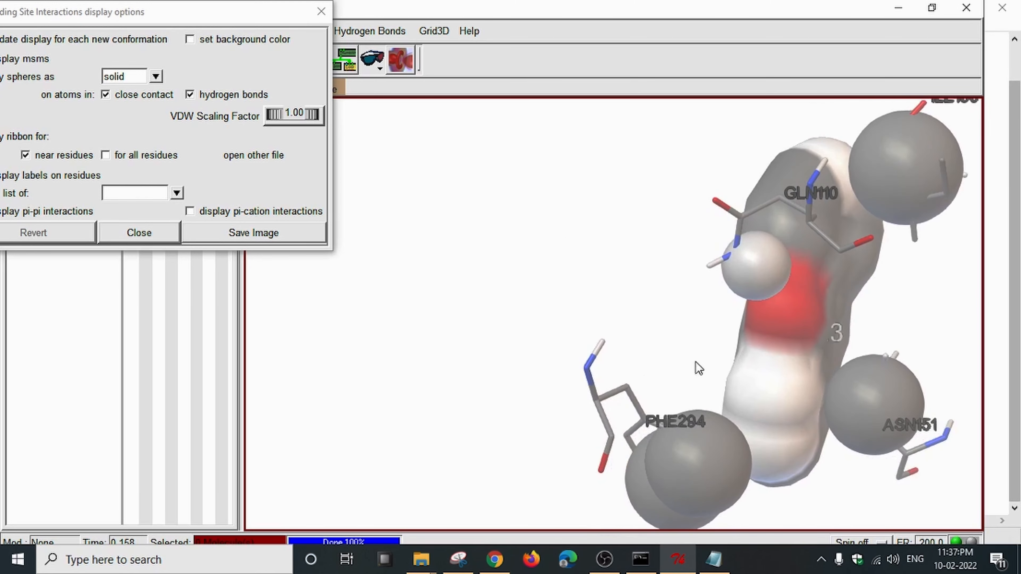
{"action": "right_click_drag", "start_coordinate": [699, 368], "coordinate": [635, 364]}
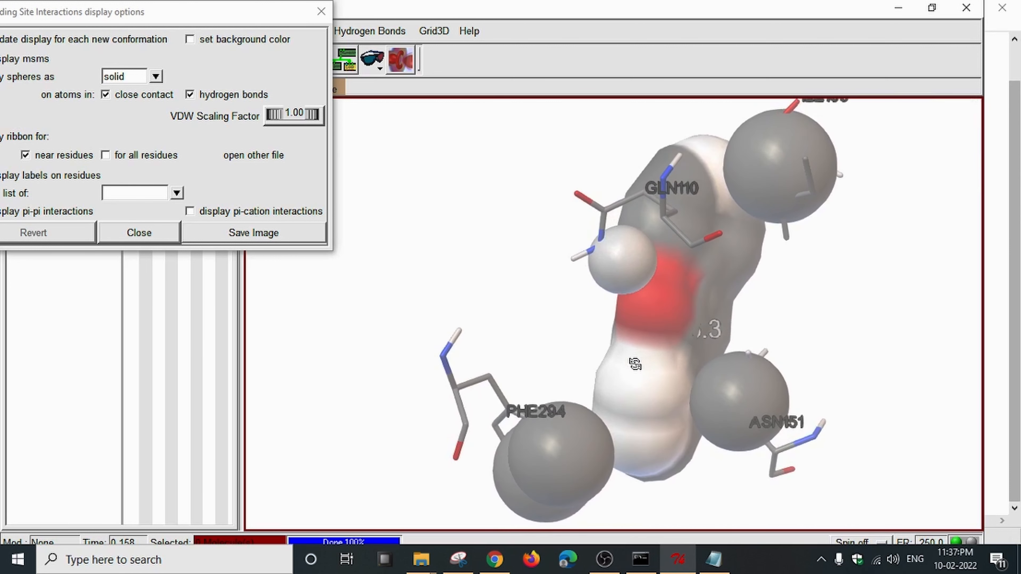
{"action": "left_click_drag", "start_coordinate": [635, 364], "coordinate": [654, 386]}
{"action": "scroll", "coordinate": [594, 380], "scroll_direction": "up", "scroll_amount": 1}
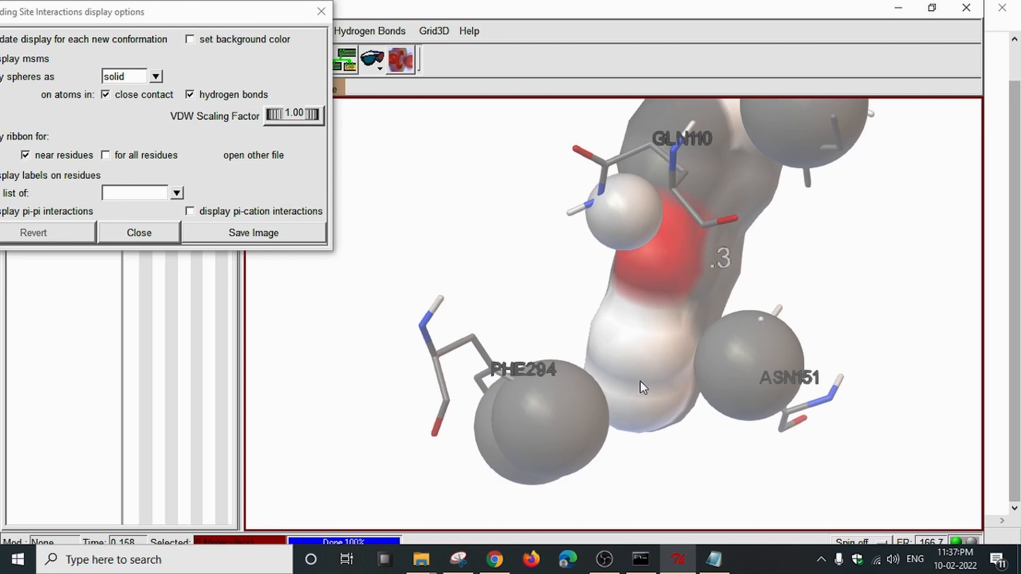
{"action": "right_click_drag", "start_coordinate": [765, 274], "coordinate": [710, 378]}
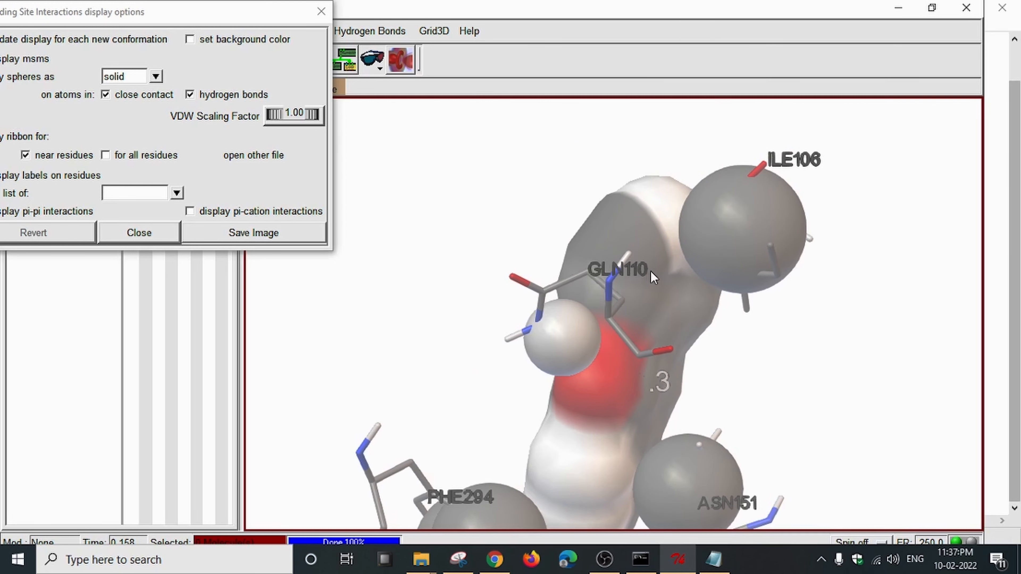
{"action": "left_click_drag", "start_coordinate": [812, 330], "coordinate": [731, 320]}
{"action": "right_click_drag", "start_coordinate": [800, 321], "coordinate": [622, 256]}
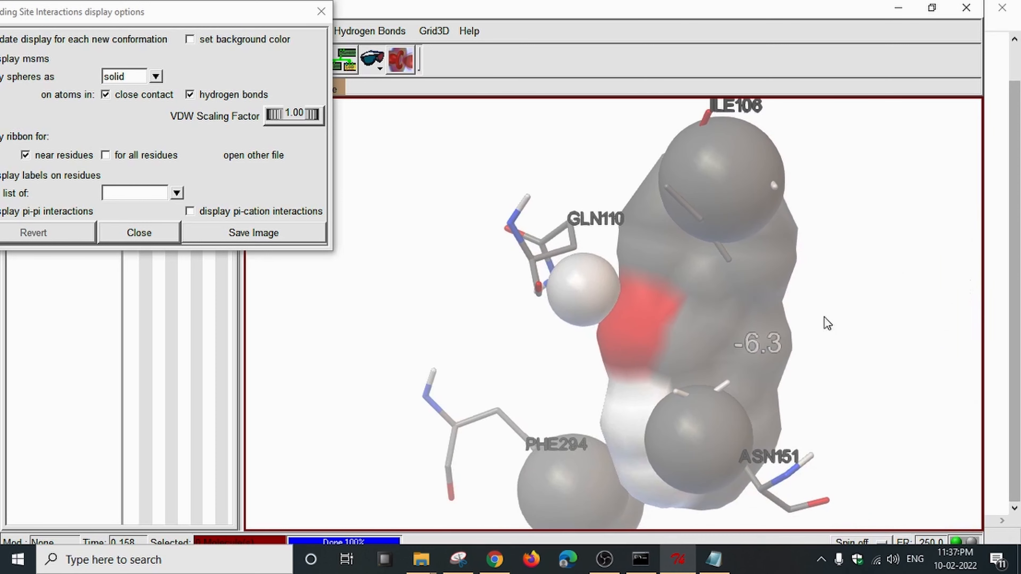
{"action": "left_click_drag", "start_coordinate": [834, 324], "coordinate": [719, 315]}
{"action": "right_click_drag", "start_coordinate": [886, 317], "coordinate": [697, 303]}
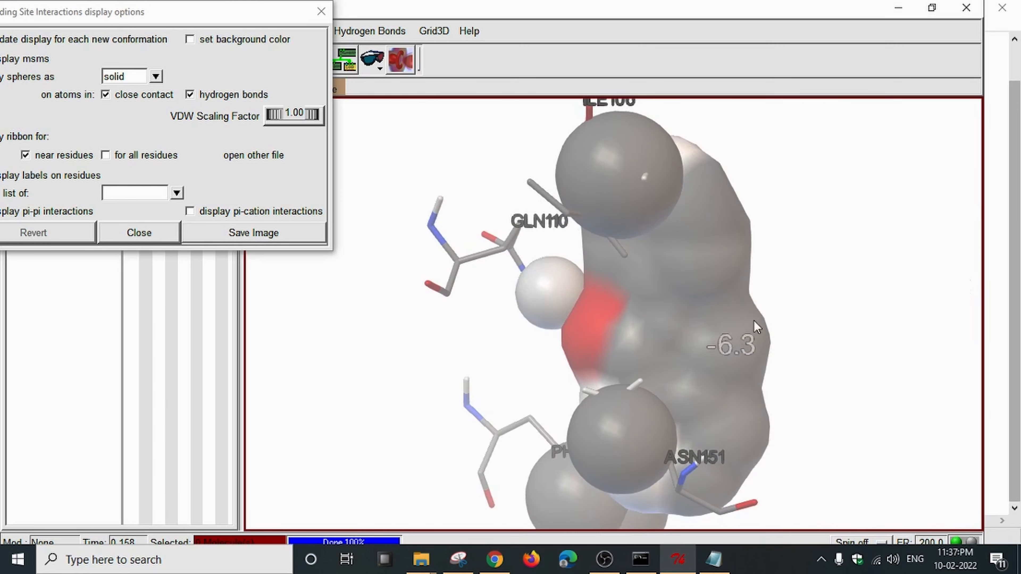
{"action": "left_click_drag", "start_coordinate": [686, 331], "coordinate": [779, 340]}
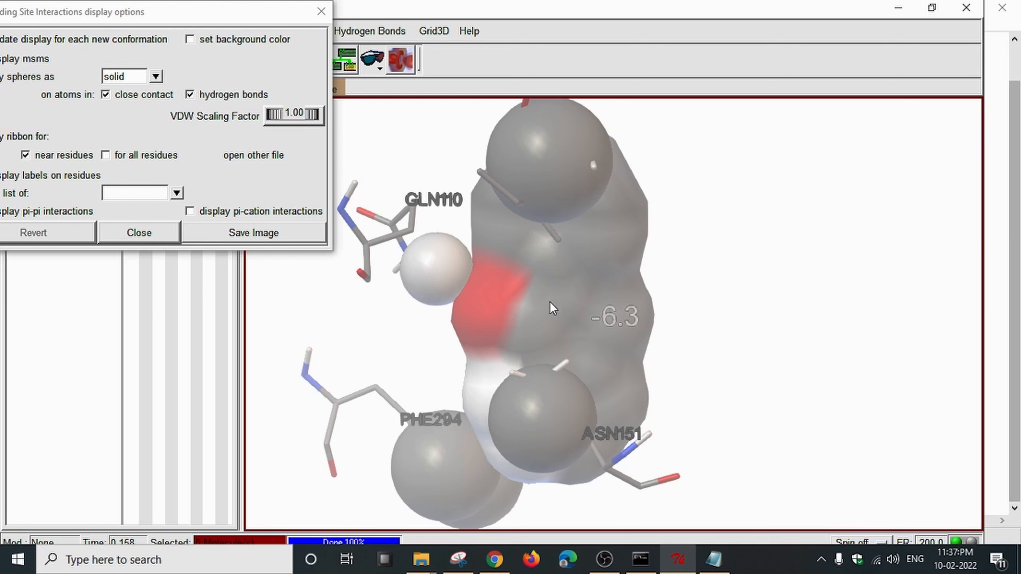
{"action": "left_click_drag", "start_coordinate": [533, 340], "coordinate": [599, 340]}
{"action": "right_click_drag", "start_coordinate": [510, 377], "coordinate": [587, 364]}
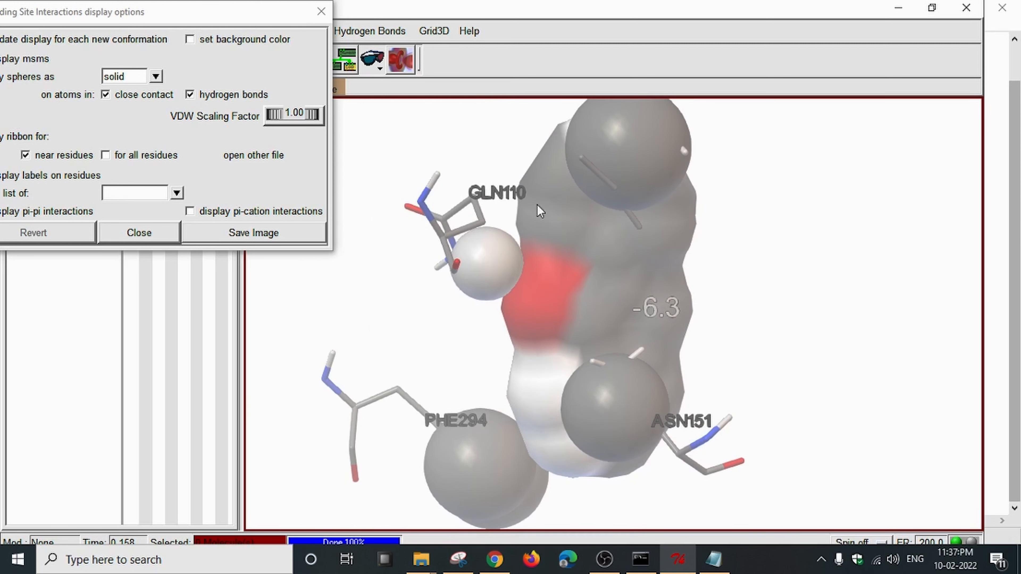
{"action": "right_click_drag", "start_coordinate": [540, 212], "coordinate": [549, 317]}
{"action": "scroll", "coordinate": [556, 282], "scroll_direction": "down", "scroll_amount": 3}
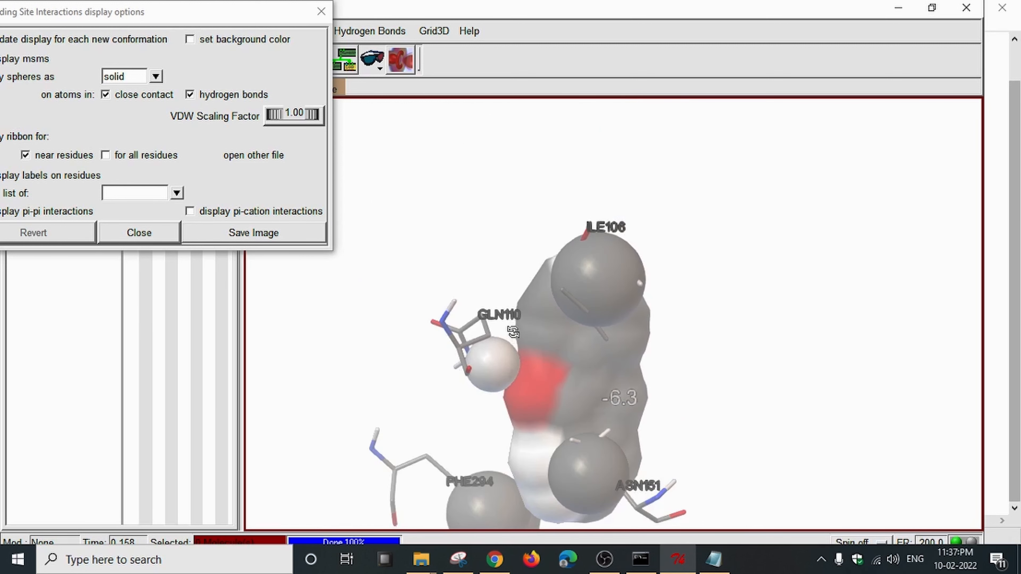
{"action": "left_click_drag", "start_coordinate": [513, 333], "coordinate": [541, 291]}
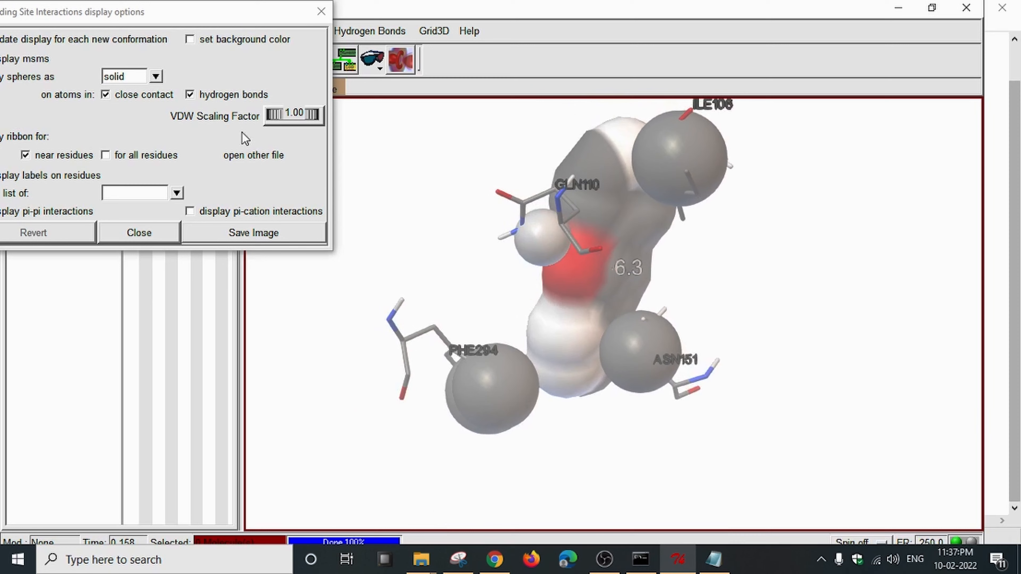
Try cyan and magenta, then set the viewer background to salmon red.
{"action": "left_click", "coordinate": [192, 40]}
{"action": "left_click", "coordinate": [107, 80]}
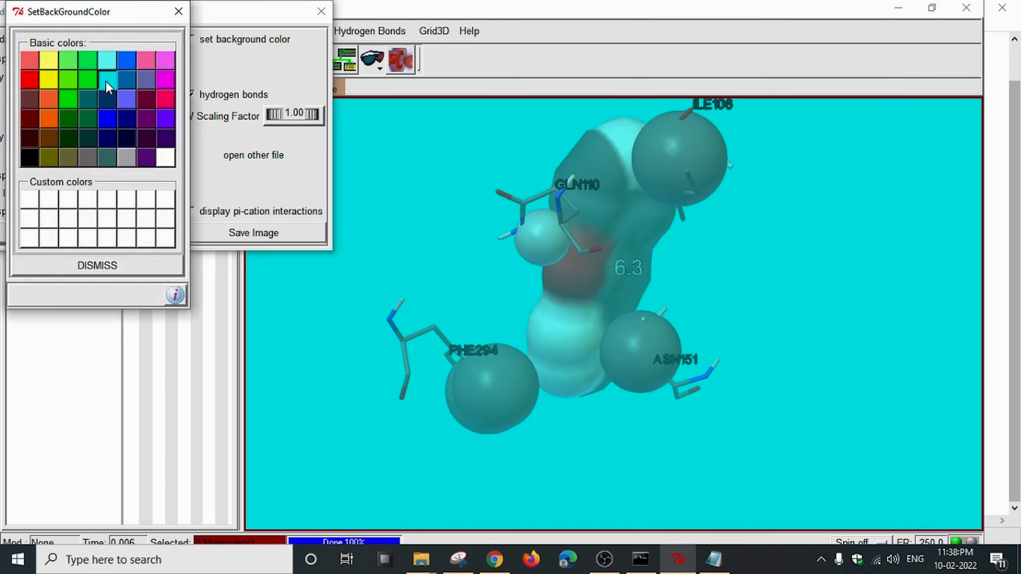
{"action": "left_click", "coordinate": [164, 76]}
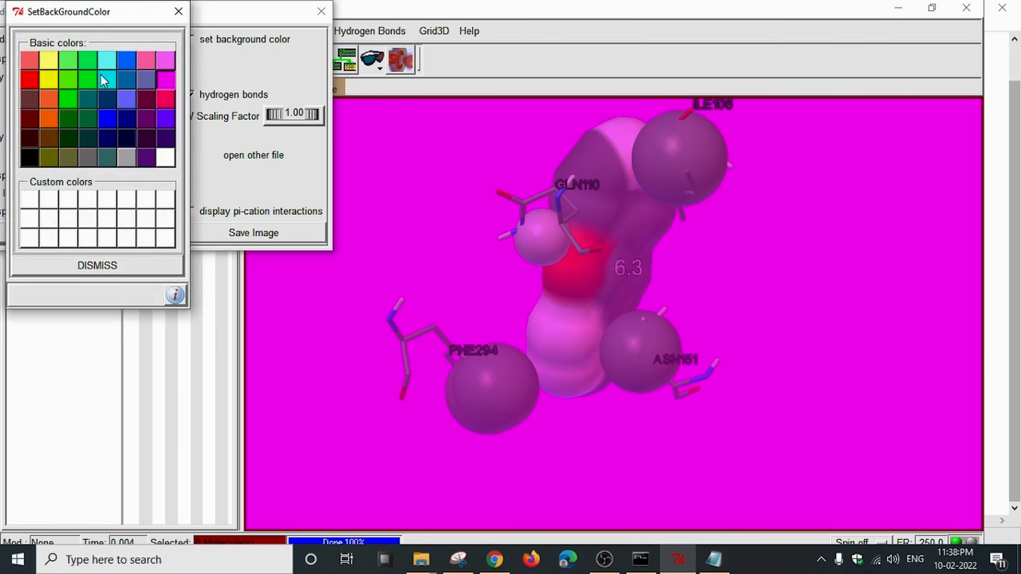
{"action": "left_click", "coordinate": [35, 65]}
{"action": "left_click", "coordinate": [178, 11]}
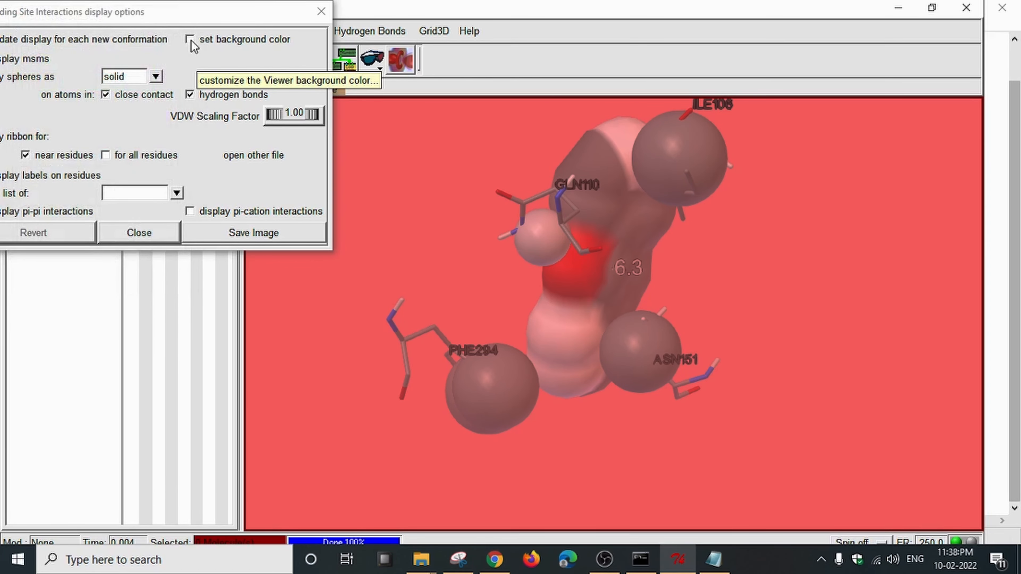
{"action": "left_click_drag", "start_coordinate": [151, 21], "coordinate": [217, 21]}
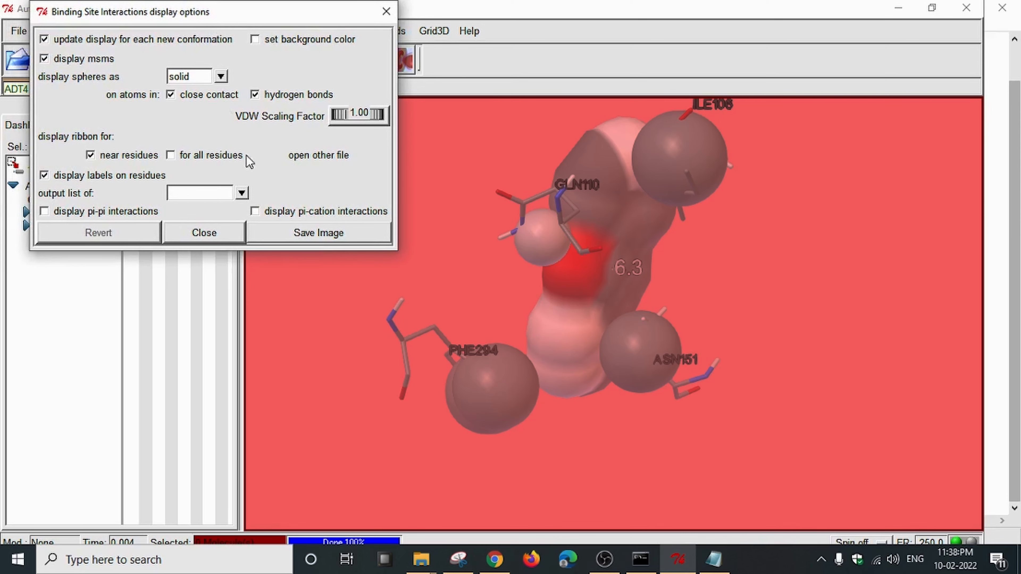
Move the interaction options window left, then shift and rotate the binding site to reorient its residues.
{"action": "left_click_drag", "start_coordinate": [285, 22], "coordinate": [242, 23]}
{"action": "right_click_drag", "start_coordinate": [615, 209], "coordinate": [618, 214]}
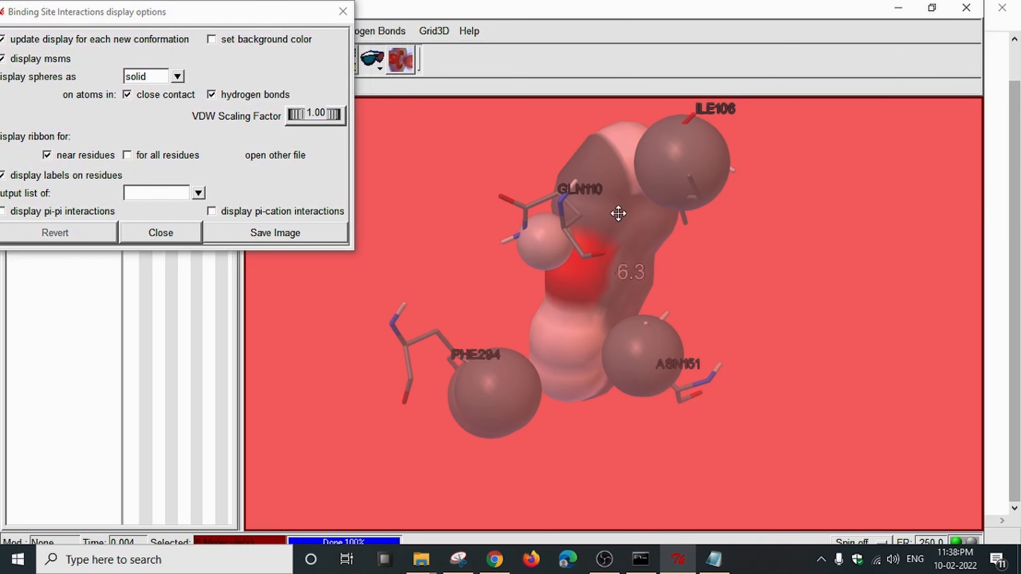
{"action": "middle_click_drag", "start_coordinate": [618, 214], "coordinate": [616, 237]}
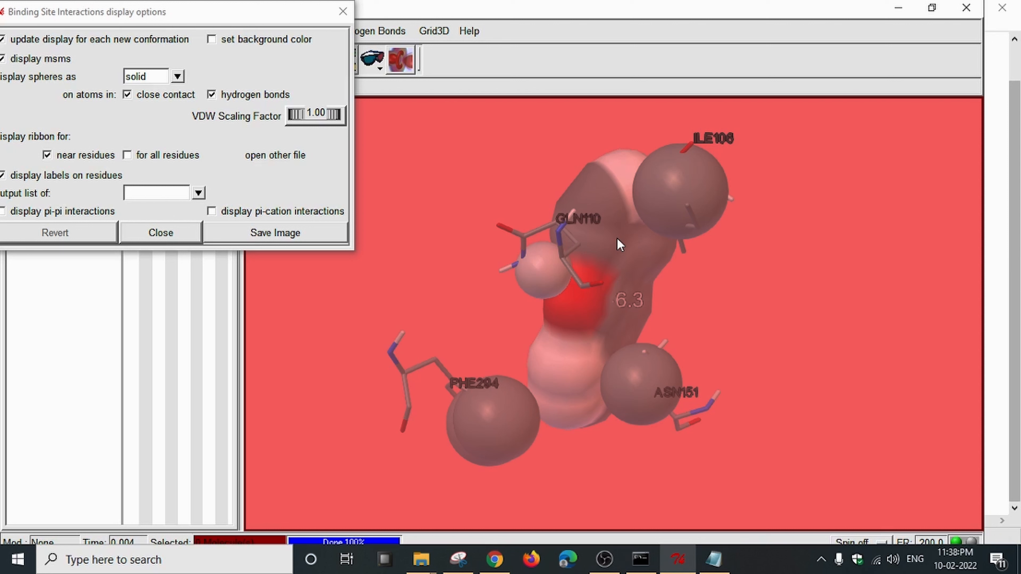
{"action": "left_click_drag", "start_coordinate": [616, 238], "coordinate": [670, 204]}
{"action": "left_click_drag", "start_coordinate": [571, 250], "coordinate": [585, 238]}
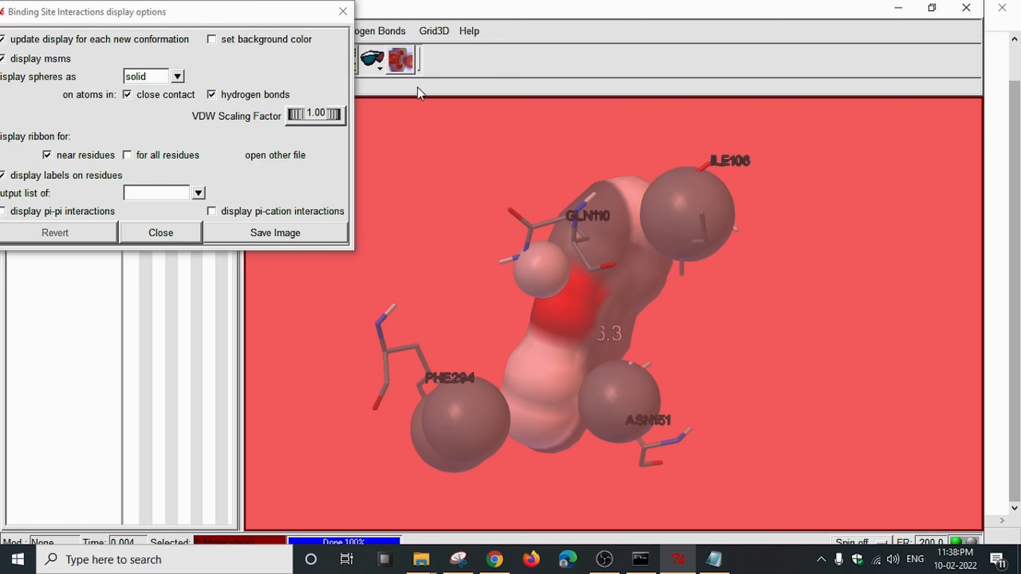
{"action": "left_click", "coordinate": [343, 11]}
{"action": "left_click_drag", "start_coordinate": [515, 229], "coordinate": [689, 311]}
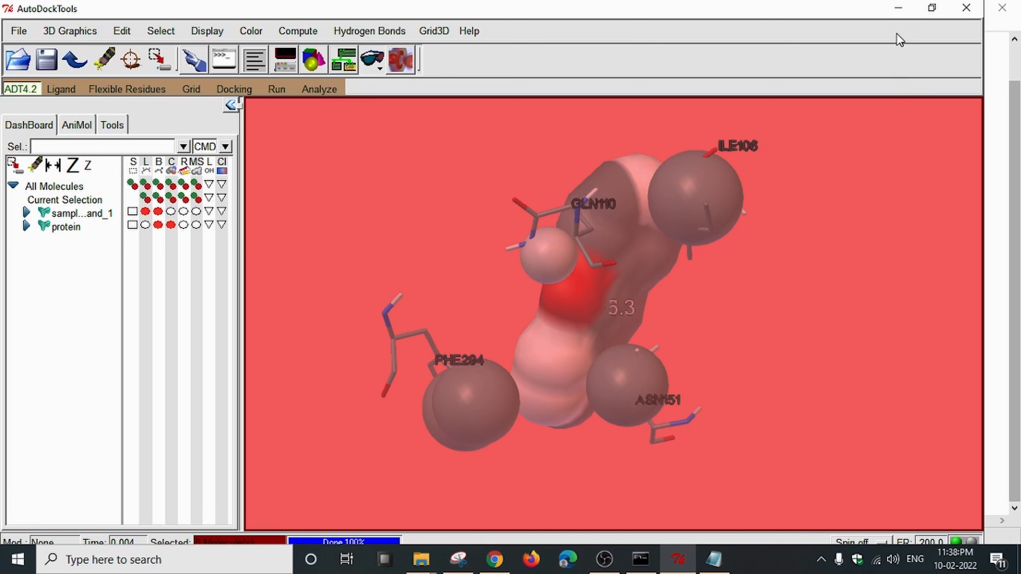
Minimize AutoDockTools and the samplelog.txt log to bring Chrome's Discovery Studio search results forward.
{"action": "left_click", "coordinate": [899, 12]}
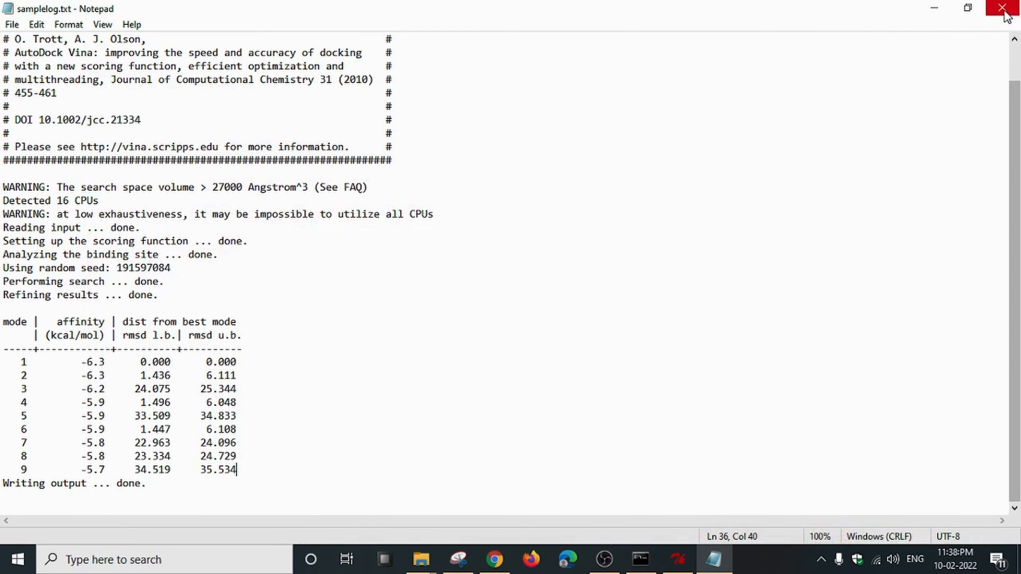
{"action": "left_click", "coordinate": [929, 9]}
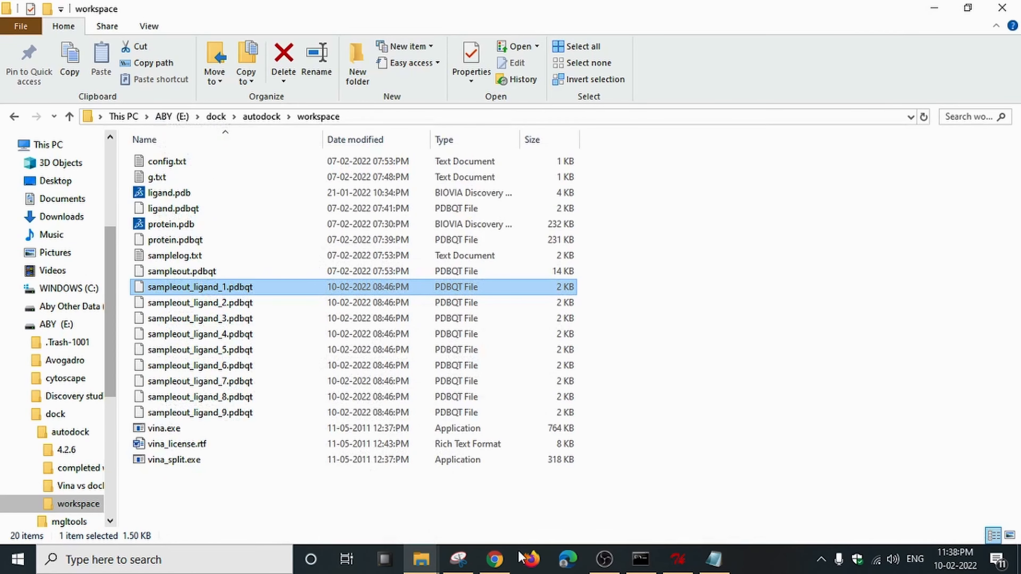
{"action": "left_click", "coordinate": [495, 560]}
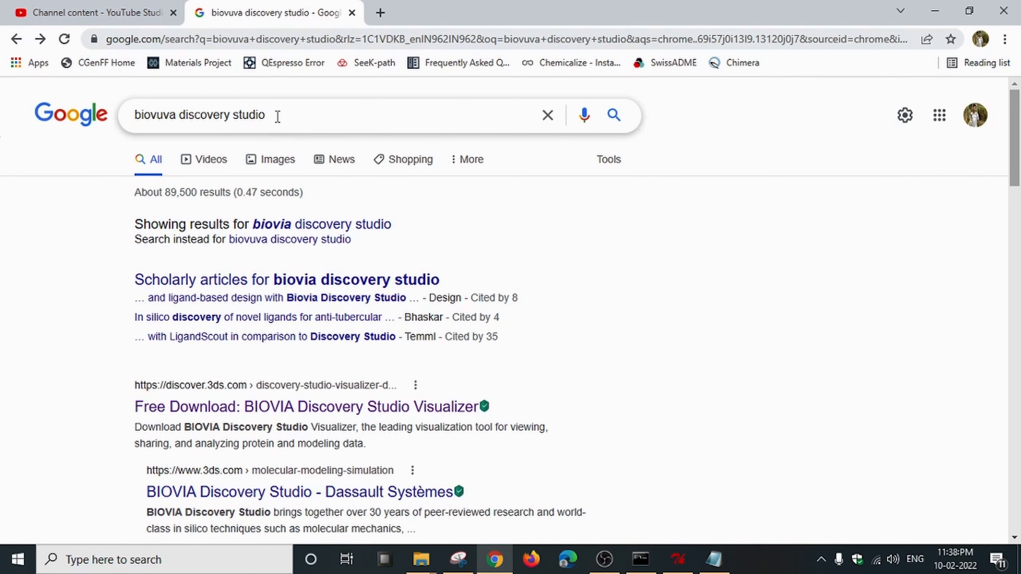
Search 'biovia discovery studio', open the free Visualizer download page, then minimize Chrome.
{"action": "left_click", "coordinate": [300, 226]}
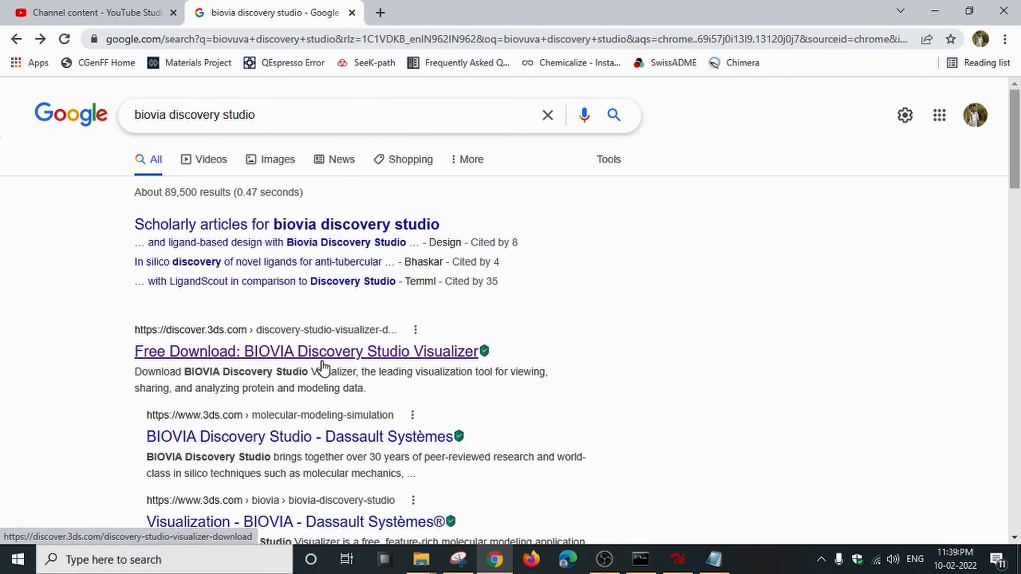
{"action": "scroll", "coordinate": [382, 360], "scroll_direction": "down", "scroll_amount": 5}
{"action": "scroll", "coordinate": [433, 354], "scroll_direction": "up", "scroll_amount": 3}
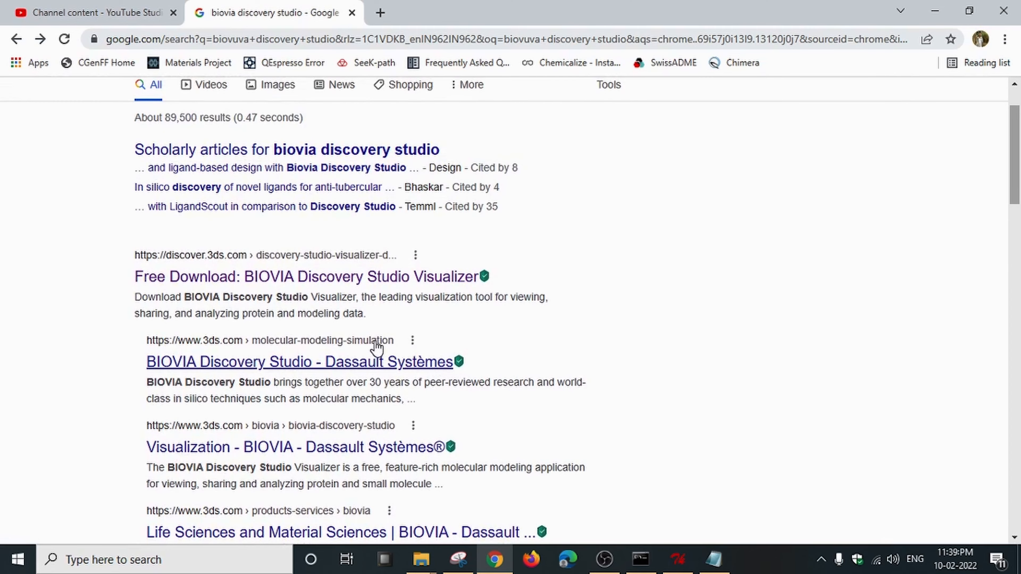
{"action": "scroll", "coordinate": [376, 348], "scroll_direction": "up", "scroll_amount": 2}
{"action": "left_click", "coordinate": [332, 355]}
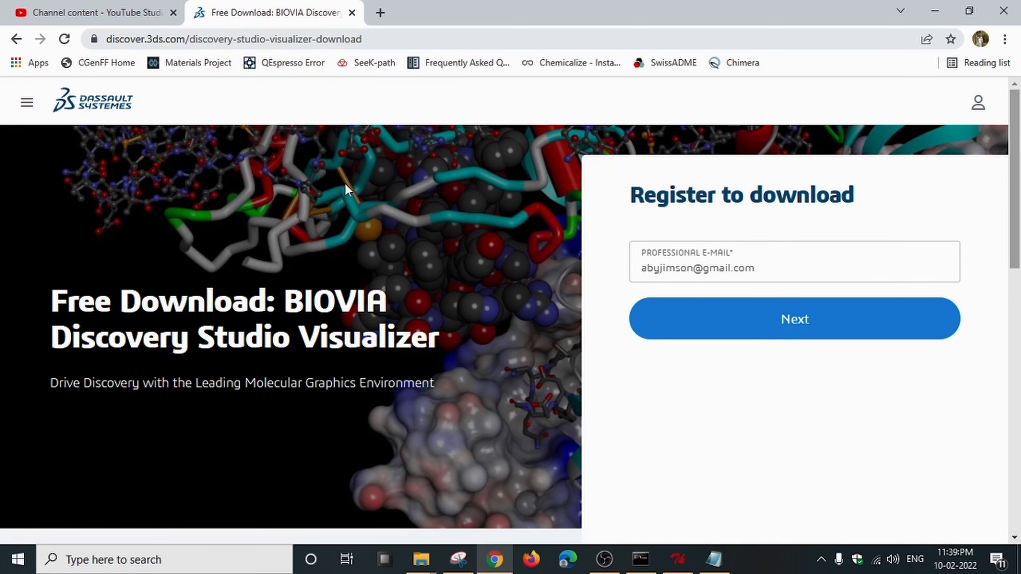
{"action": "left_click", "coordinate": [930, 14]}
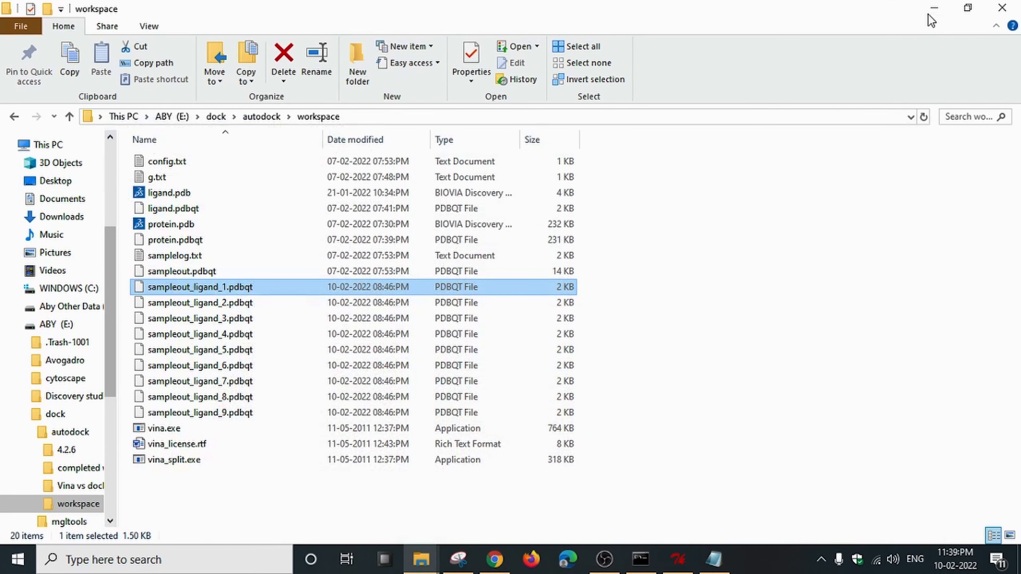
Switch to the program-shortcuts Explorer window and launch Discovery Studio 2021 Client.
{"action": "left_click", "coordinate": [418, 568]}
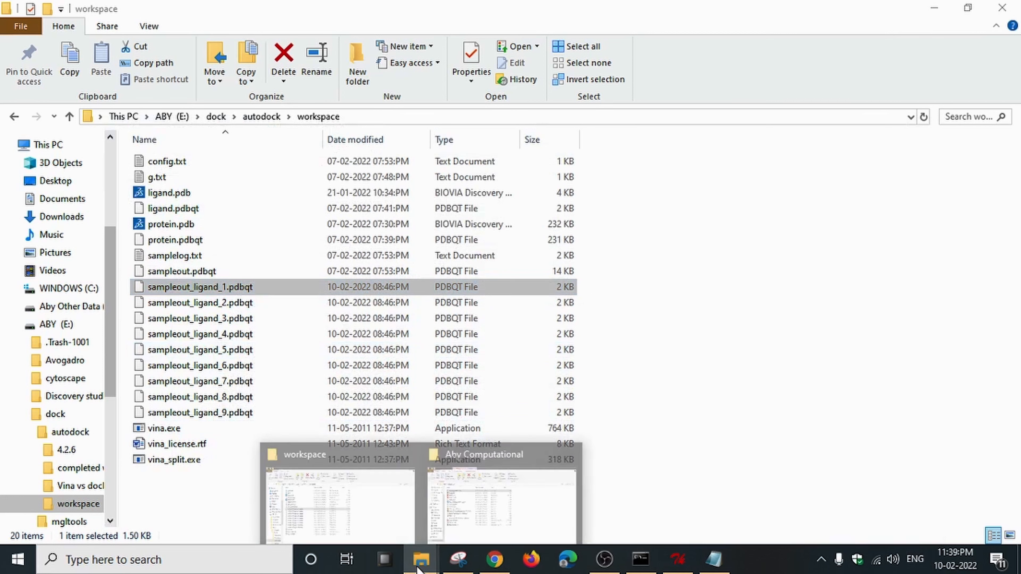
{"action": "left_click", "coordinate": [468, 525]}
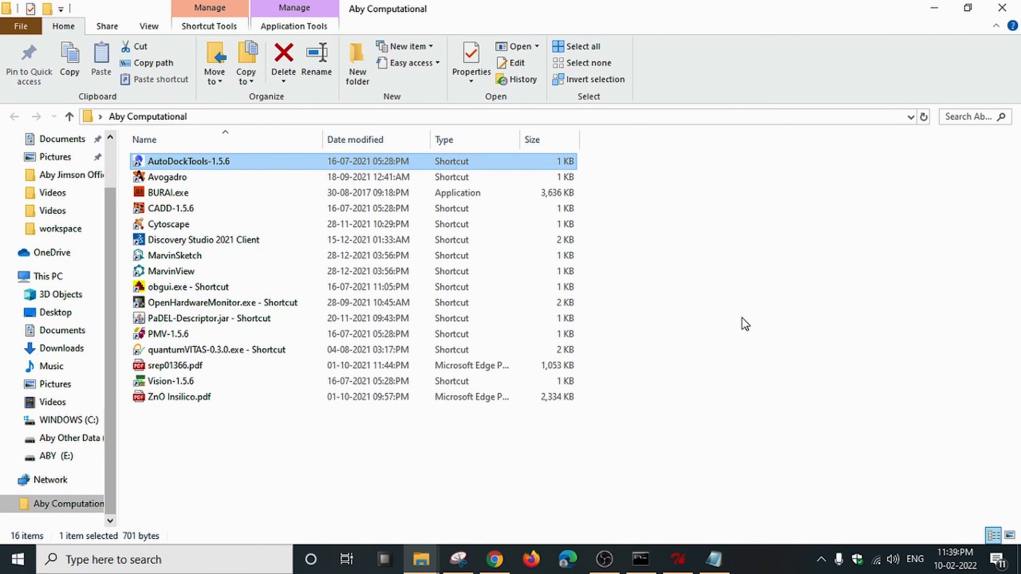
{"action": "left_click", "coordinate": [743, 325]}
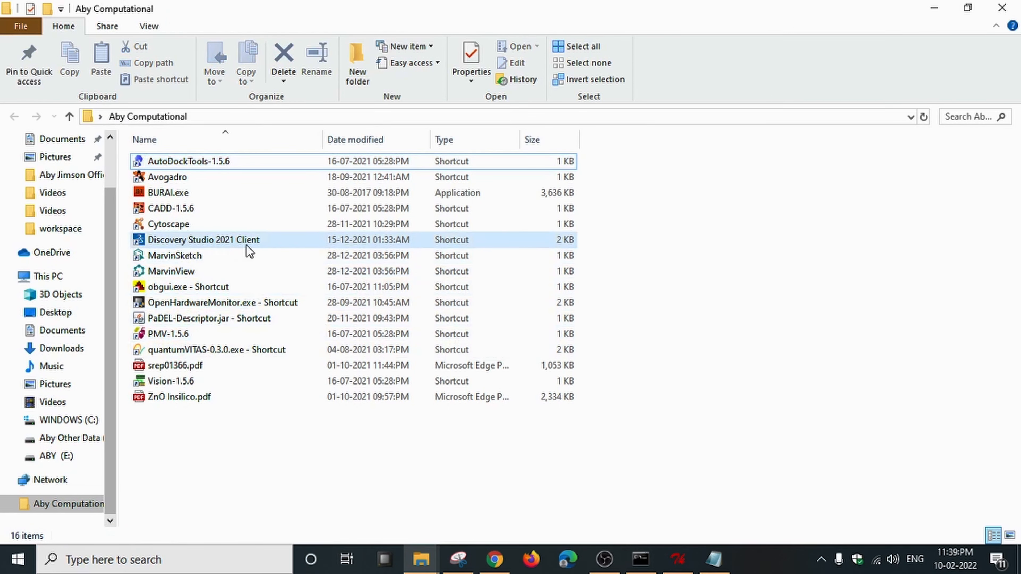
{"action": "double_click", "coordinate": [259, 240]}
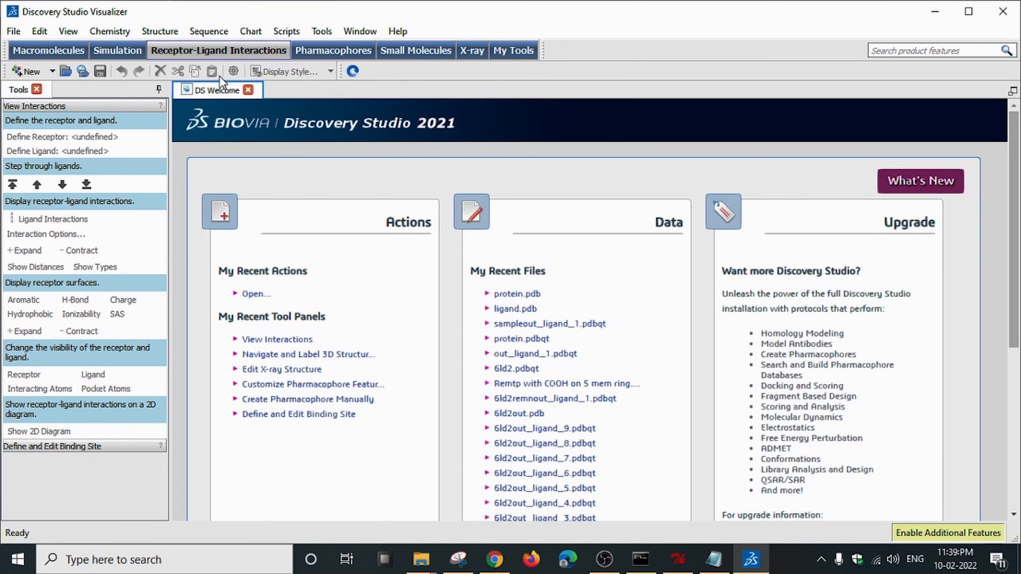
Close the DS Welcome tab and open protein.pdb through File > Open.
{"action": "left_click", "coordinate": [248, 90]}
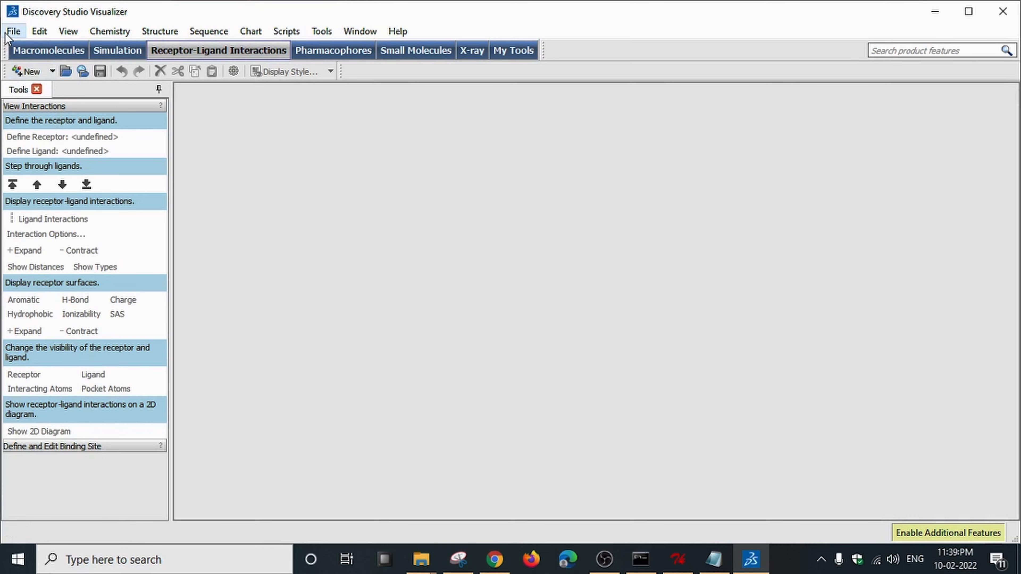
{"action": "left_click", "coordinate": [13, 31]}
{"action": "left_click", "coordinate": [38, 67]}
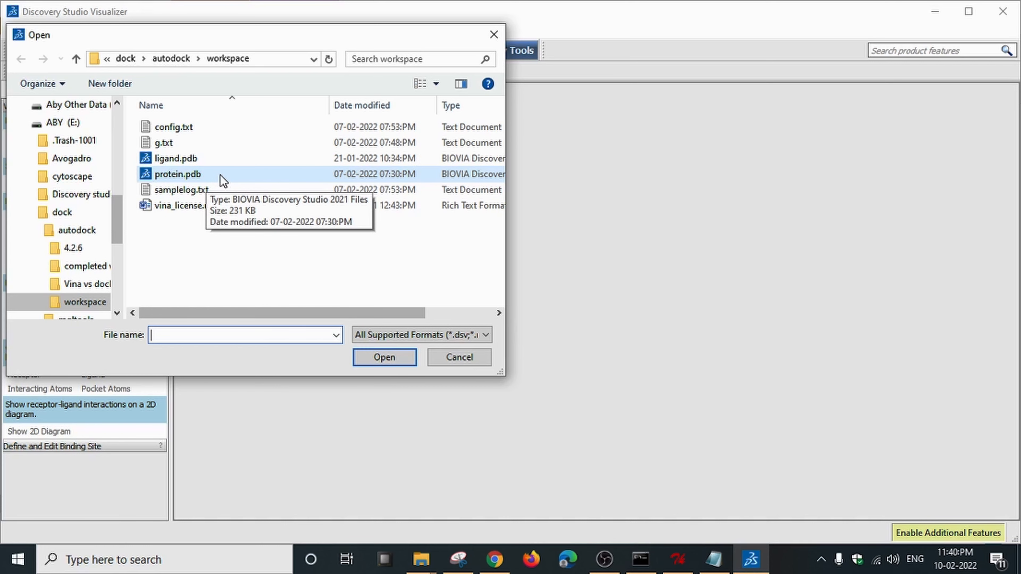
{"action": "double_click", "coordinate": [222, 176]}
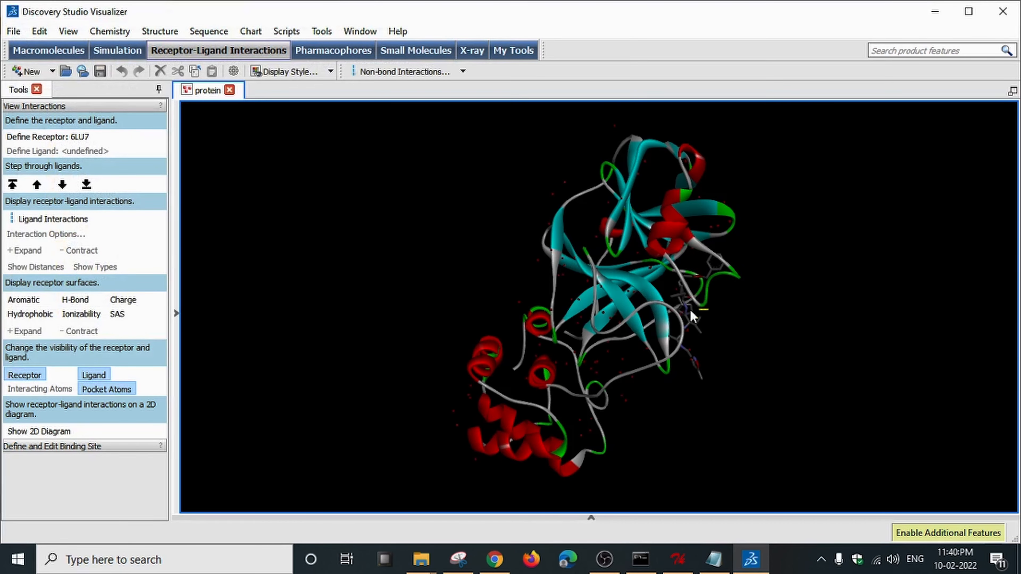
Rotate and zoom the 6LU7 ribbon model to inspect several sides, then open the View menu.
{"action": "left_click", "coordinate": [638, 307]}
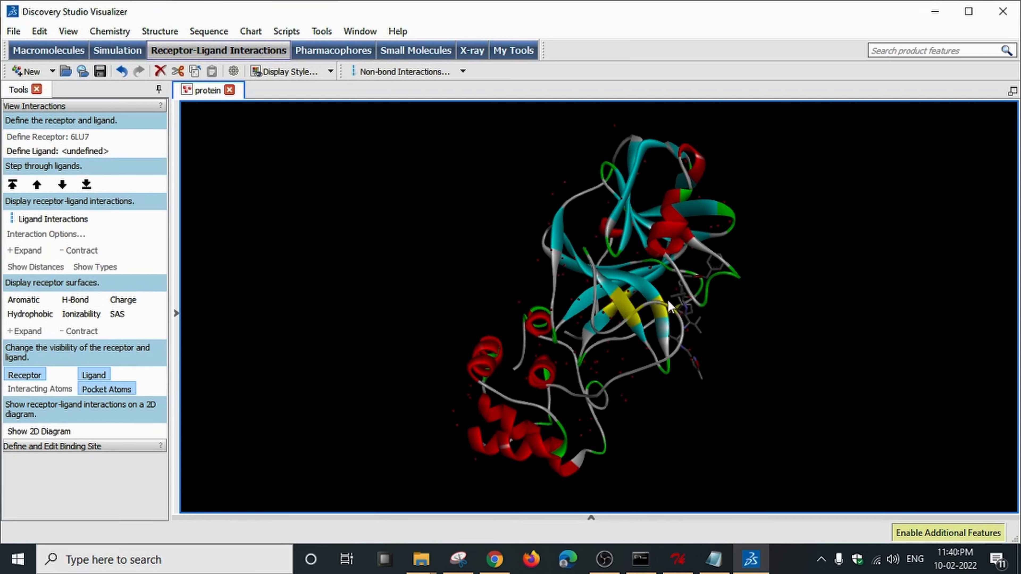
{"action": "left_click", "coordinate": [673, 279]}
{"action": "right_click_drag", "start_coordinate": [593, 280], "coordinate": [545, 210]}
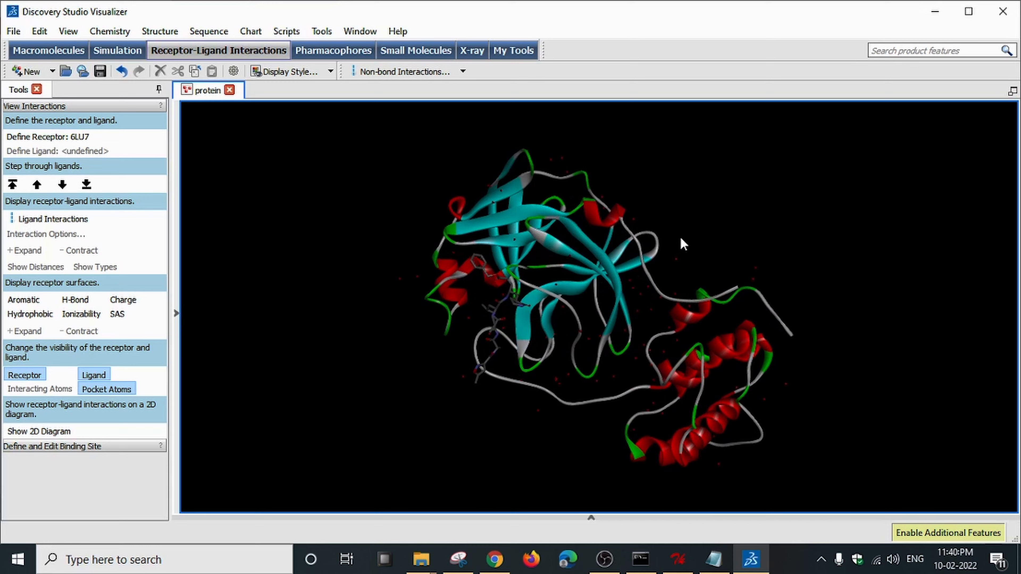
{"action": "right_click_drag", "start_coordinate": [790, 266], "coordinate": [619, 251]}
{"action": "scroll", "coordinate": [556, 247], "scroll_direction": "up", "scroll_amount": 2}
{"action": "scroll", "coordinate": [557, 248], "scroll_direction": "up", "scroll_amount": 2}
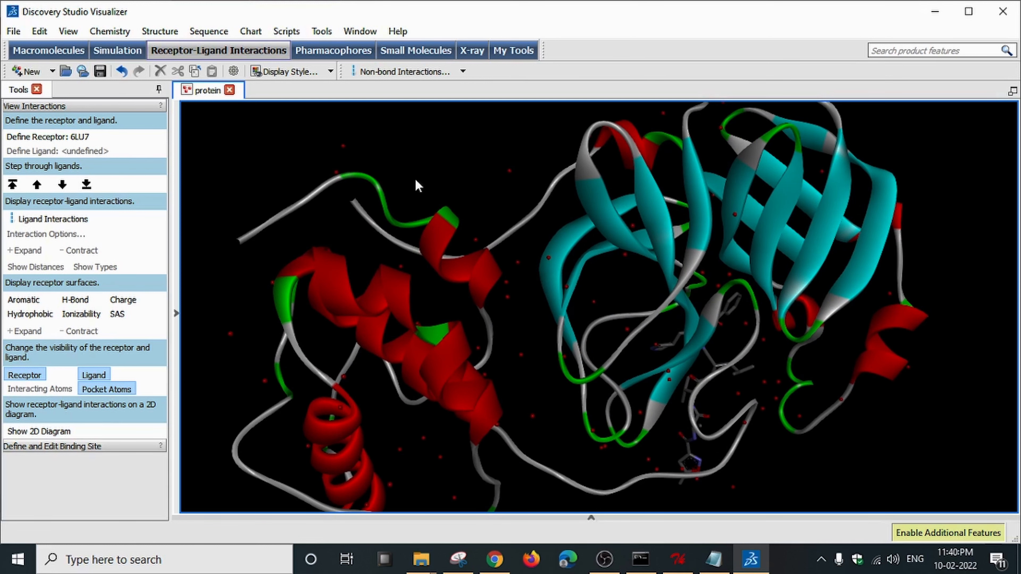
{"action": "scroll", "coordinate": [619, 209], "scroll_direction": "down", "scroll_amount": 3}
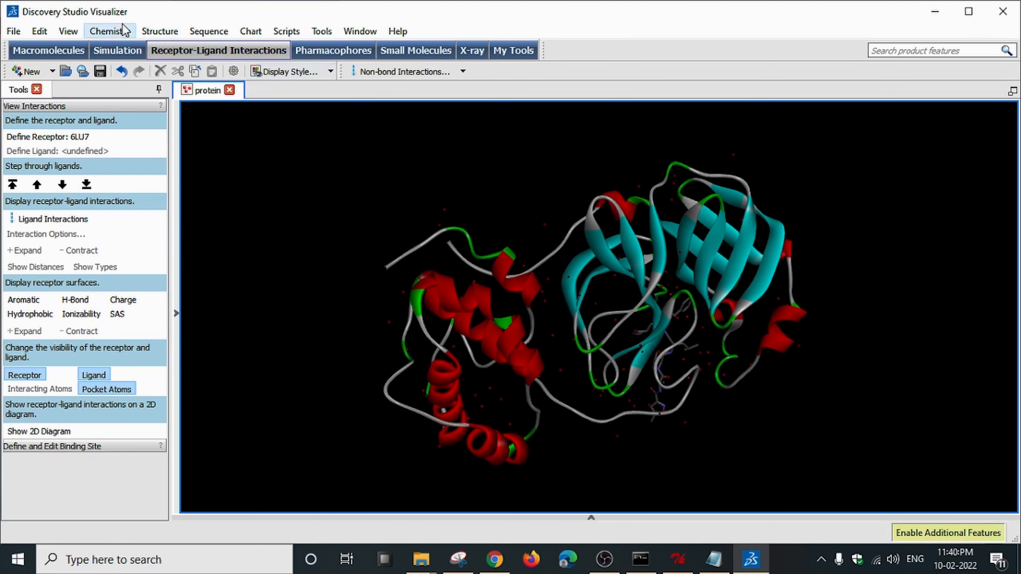
{"action": "left_click", "coordinate": [75, 31]}
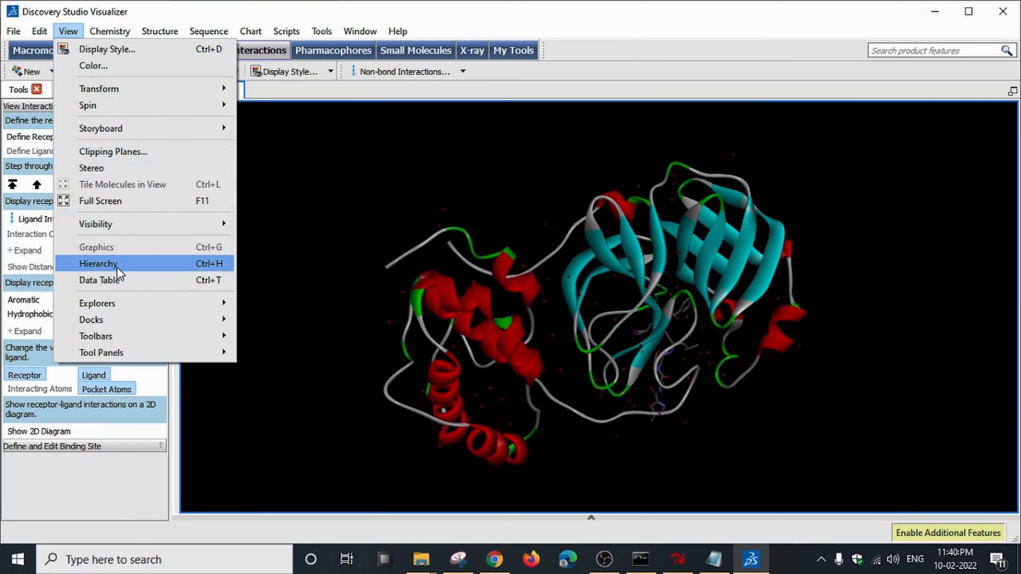
Show the Hierarchy panel, highlight Ligand Groups, and select then undo-select the ligand in the 3D view.
{"action": "left_click", "coordinate": [186, 267]}
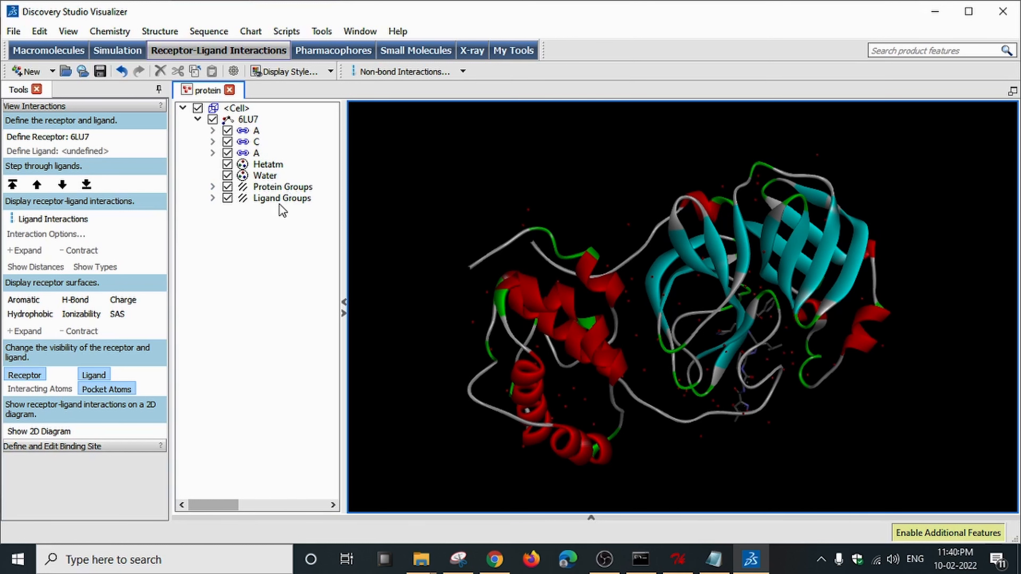
{"action": "left_click", "coordinate": [286, 199]}
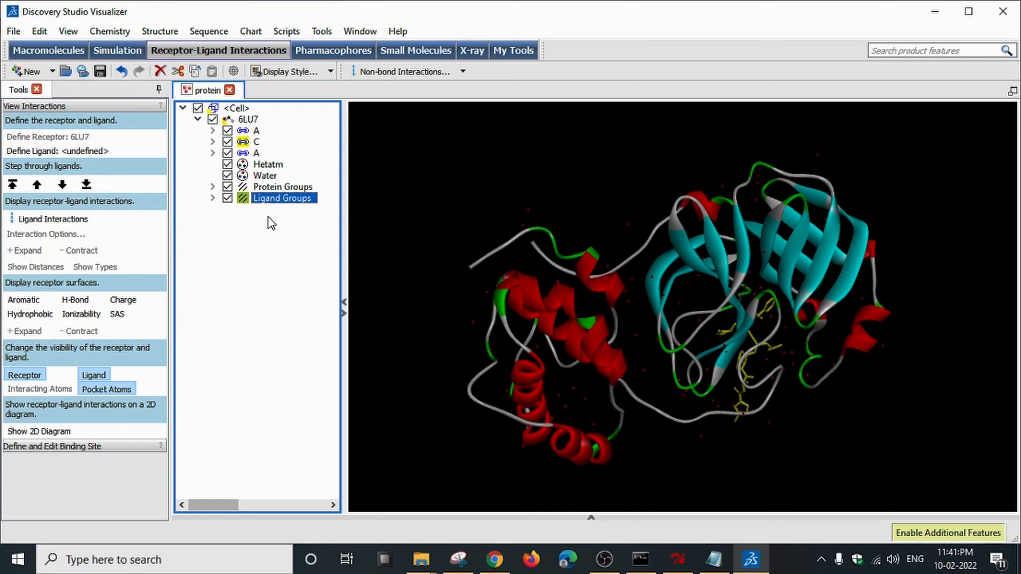
{"action": "left_click", "coordinate": [678, 559]}
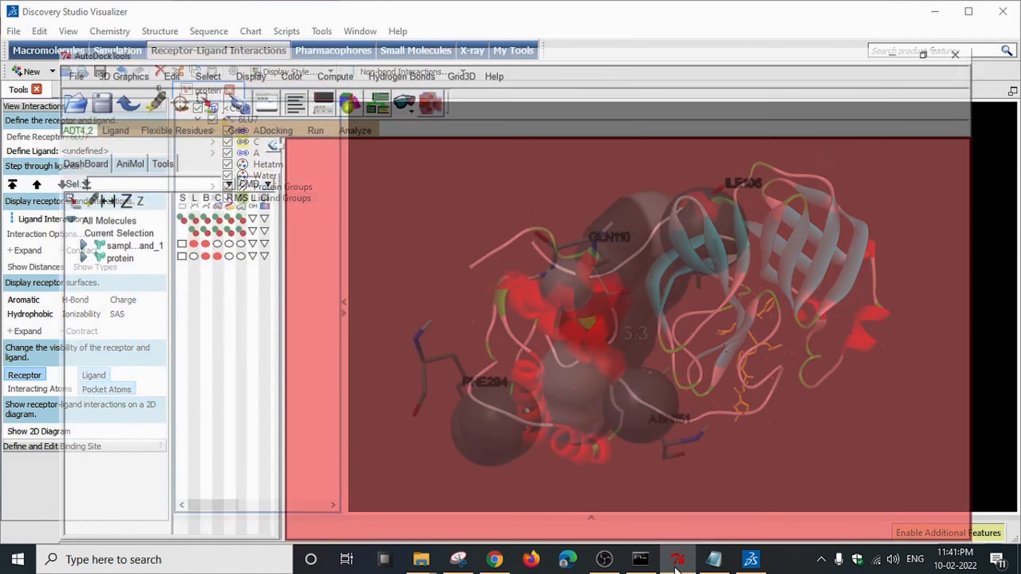
{"action": "left_click", "coordinate": [751, 559]}
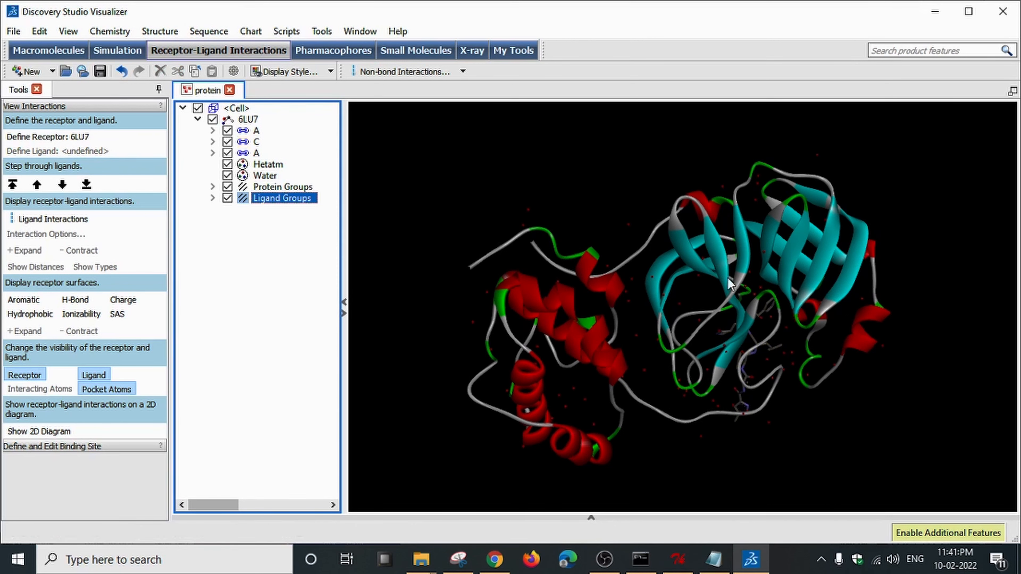
{"action": "left_click", "coordinate": [720, 314]}
{"action": "left_click", "coordinate": [757, 308]}
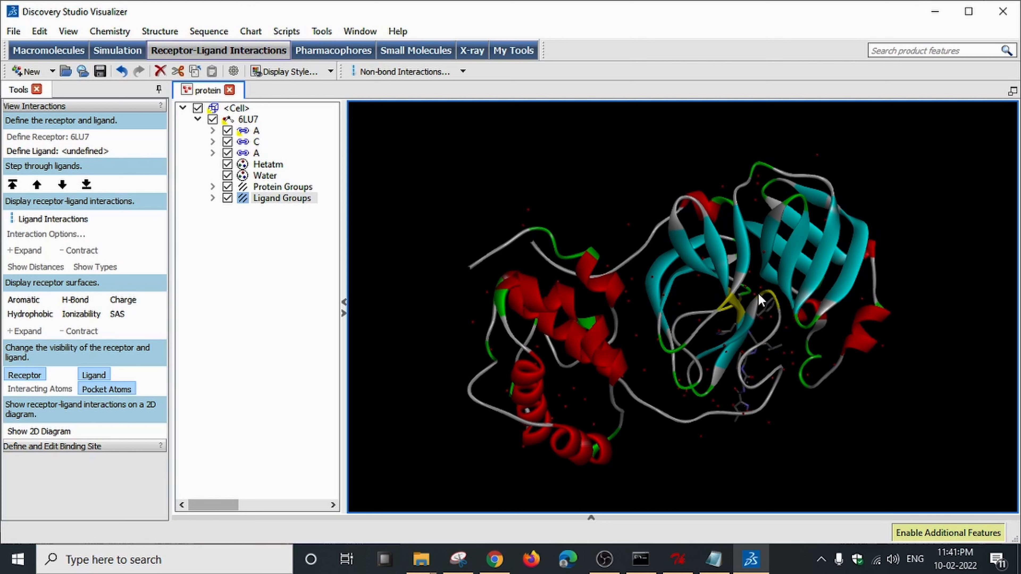
{"action": "key", "text": "ctrl+z"}
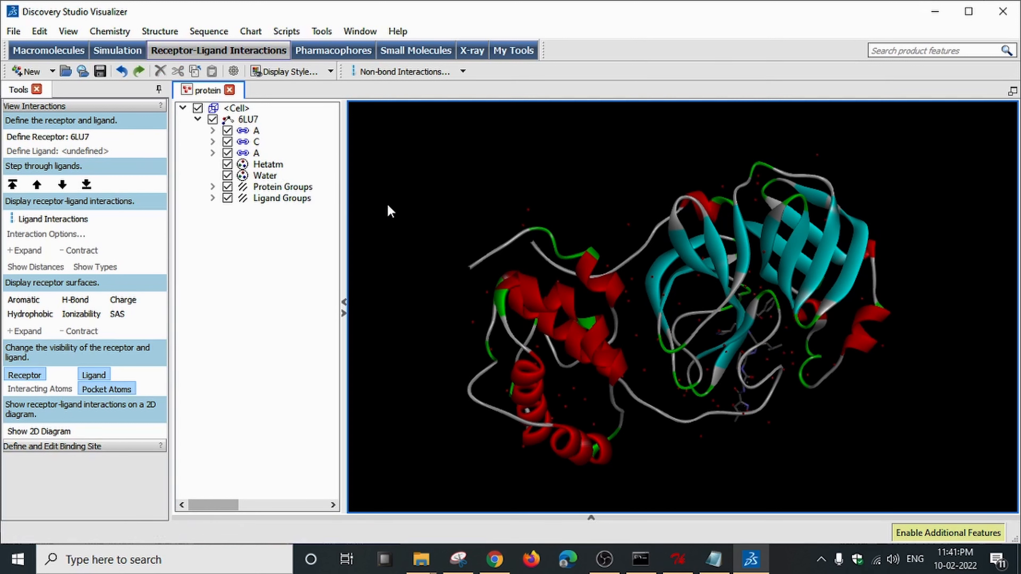
Cut the Water group from the 6LU7 hierarchy, rotate to confirm, and select chain C.
{"action": "left_click", "coordinate": [265, 177]}
{"action": "right_click", "coordinate": [265, 177]}
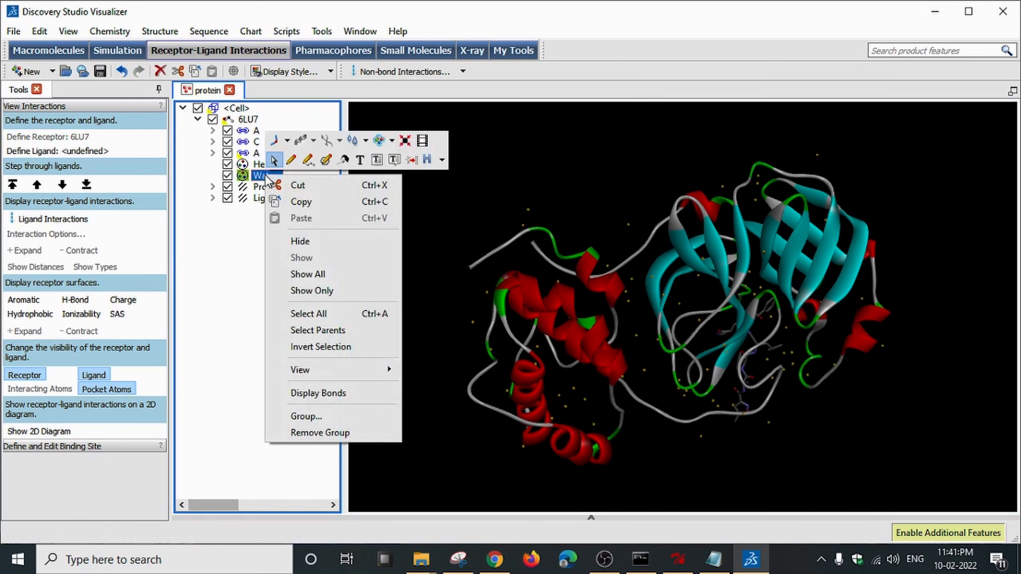
{"action": "left_click", "coordinate": [322, 185]}
{"action": "left_click", "coordinate": [184, 266]}
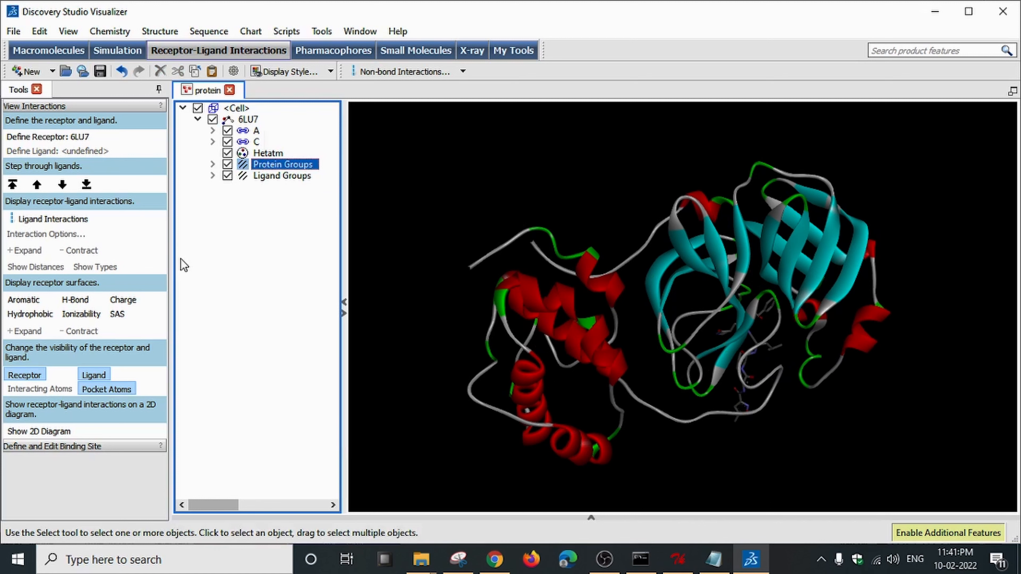
{"action": "mouse_move", "coordinate": [808, 322]}
{"action": "left_mouse_down"}
{"action": "mouse_move", "coordinate": [776, 309]}
{"action": "mouse_move", "coordinate": [823, 316]}
{"action": "left_mouse_up"}
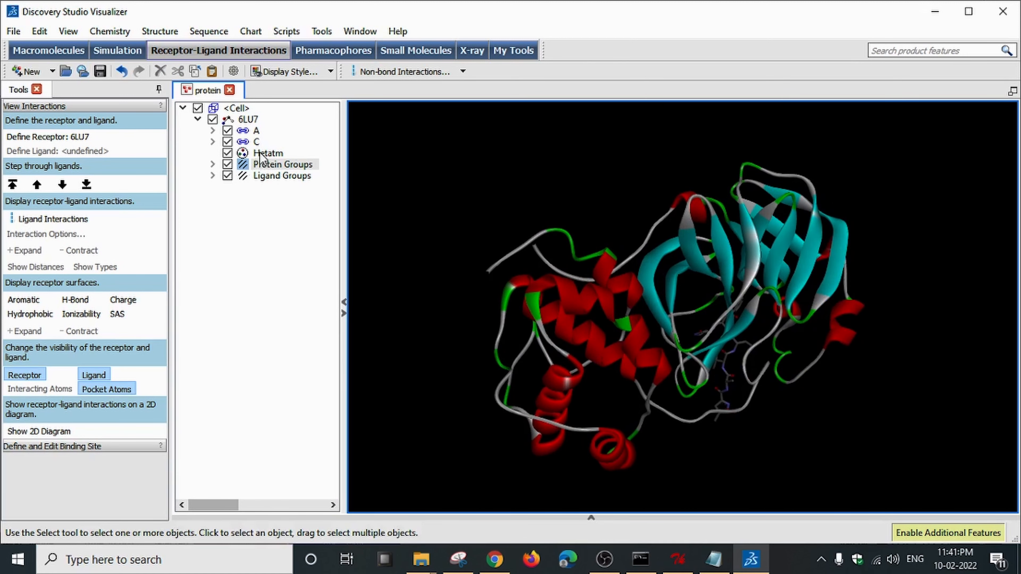
{"action": "left_click", "coordinate": [261, 142]}
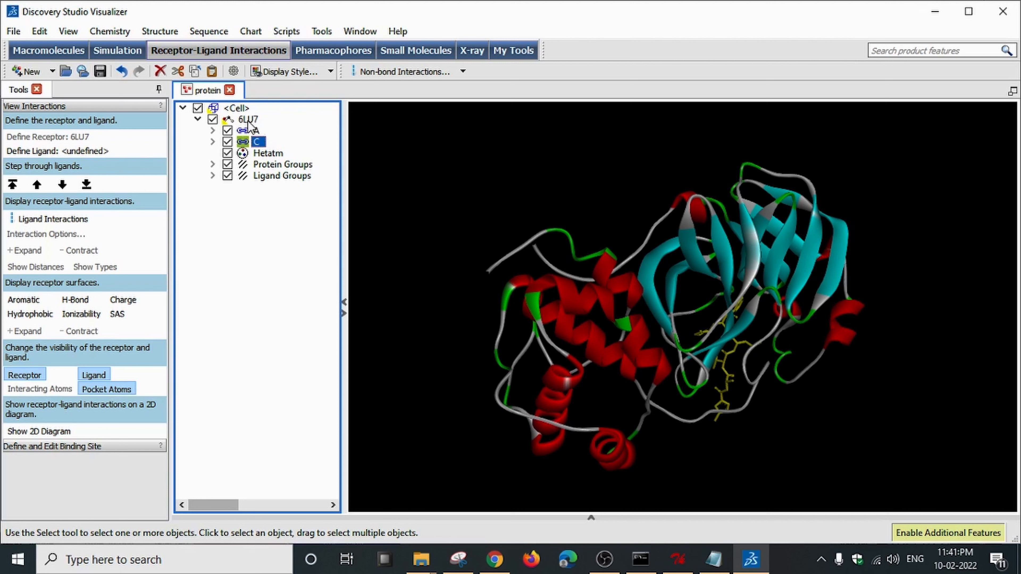
Cut chain C and its Hetatm group out of the 6LU7 structure.
{"action": "right_click", "coordinate": [259, 140]}
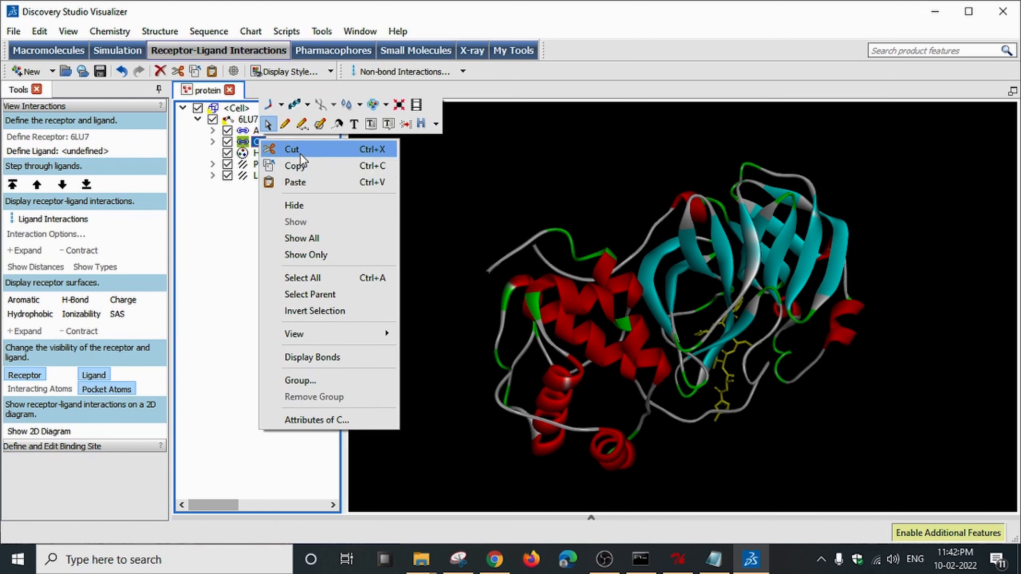
{"action": "left_click", "coordinate": [310, 154]}
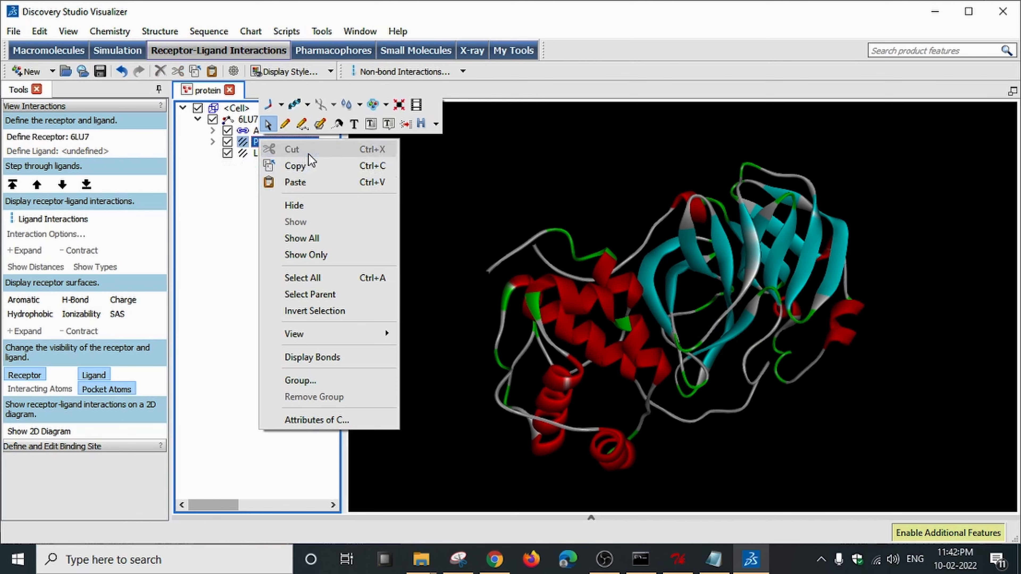
{"action": "left_click", "coordinate": [225, 226]}
{"action": "left_click", "coordinate": [304, 156]}
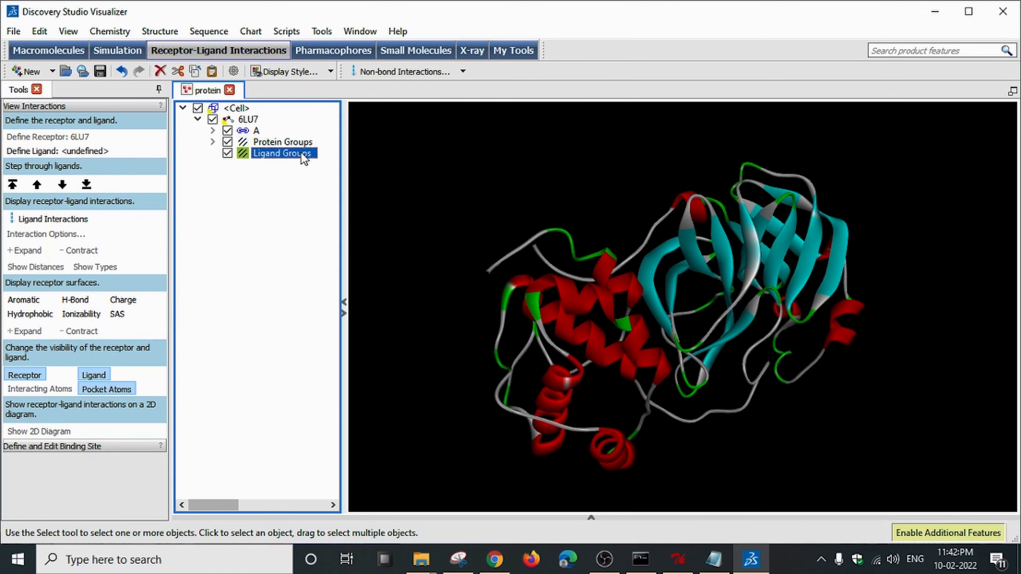
{"action": "right_click_drag", "start_coordinate": [810, 280], "coordinate": [490, 262]}
Cut the Ligand Groups entry from 6LU7 and rotate the protein about 180 degrees.
{"action": "left_click", "coordinate": [283, 153]}
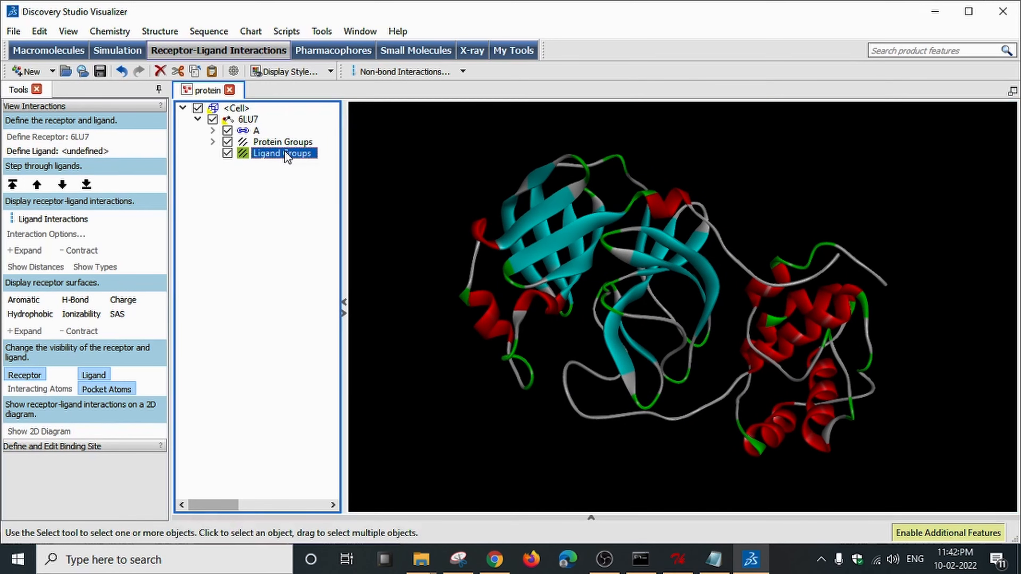
{"action": "right_click", "coordinate": [284, 151]}
{"action": "left_click", "coordinate": [316, 161]}
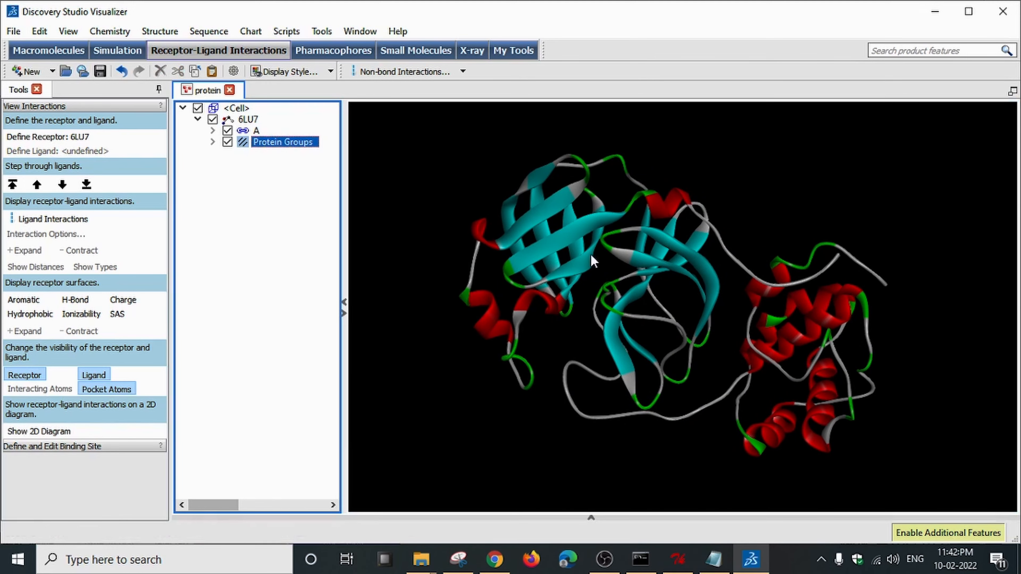
{"action": "right_click_drag", "start_coordinate": [579, 246], "coordinate": [695, 297]}
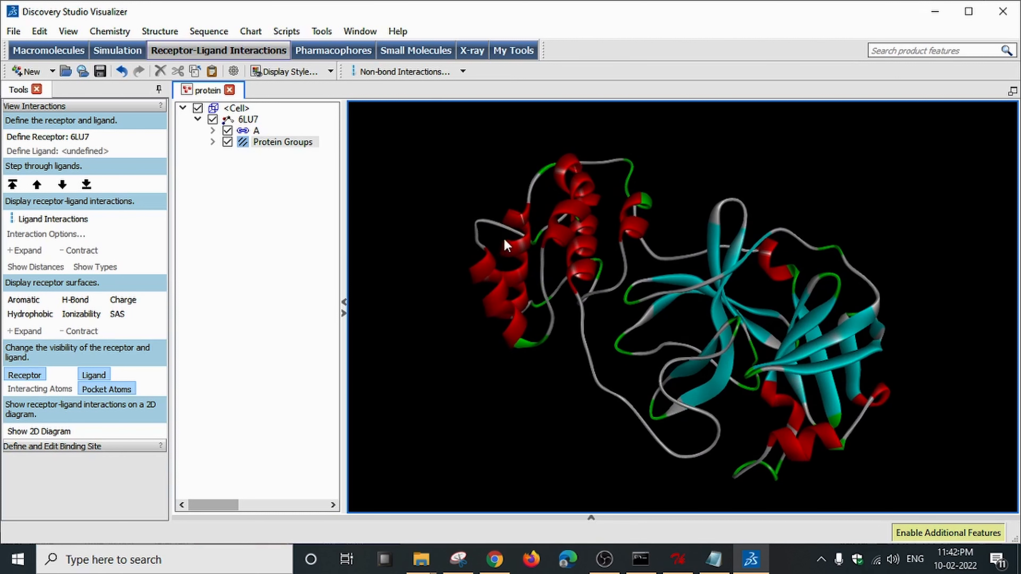
Look over the display style options, dismiss them, and rotate the protein-only model to check it.
{"action": "left_click", "coordinate": [330, 72]}
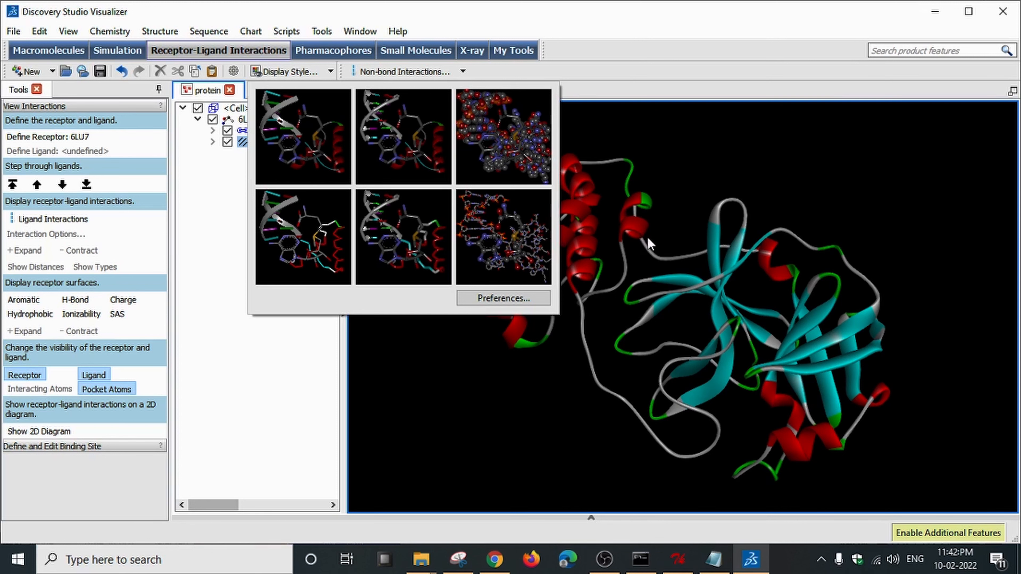
{"action": "right_click", "coordinate": [668, 191]}
{"action": "left_click", "coordinate": [449, 182]}
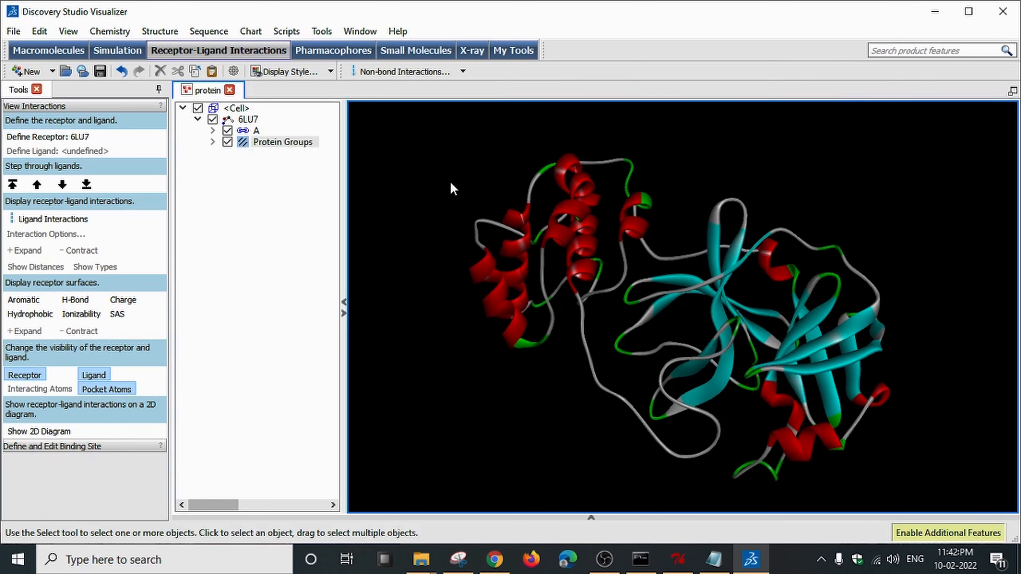
{"action": "right_click_drag", "start_coordinate": [699, 229], "coordinate": [705, 256]}
Start File > Open and browse the file type filter list in the open dialog.
{"action": "left_click", "coordinate": [13, 30]}
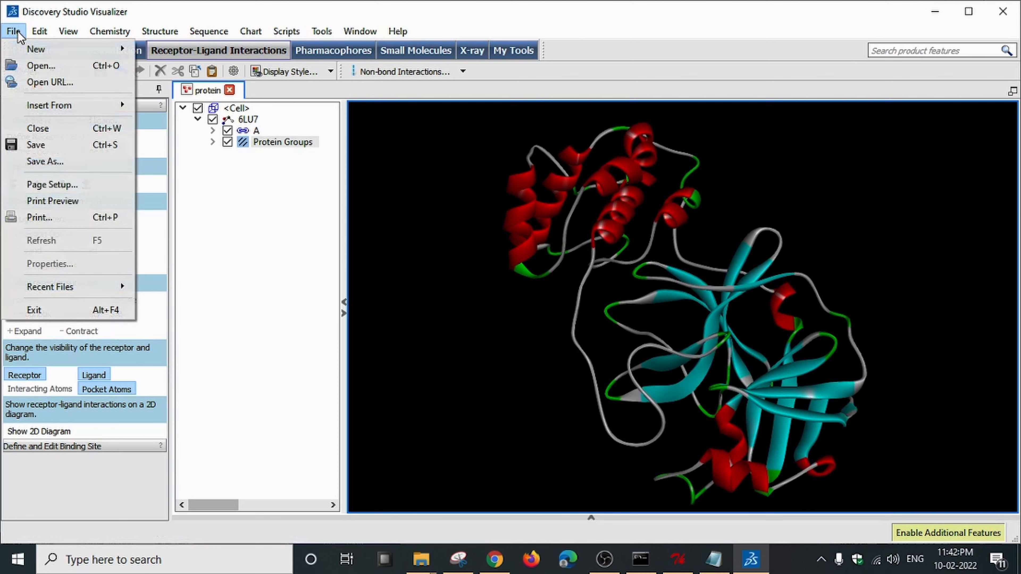
{"action": "left_click", "coordinate": [31, 68]}
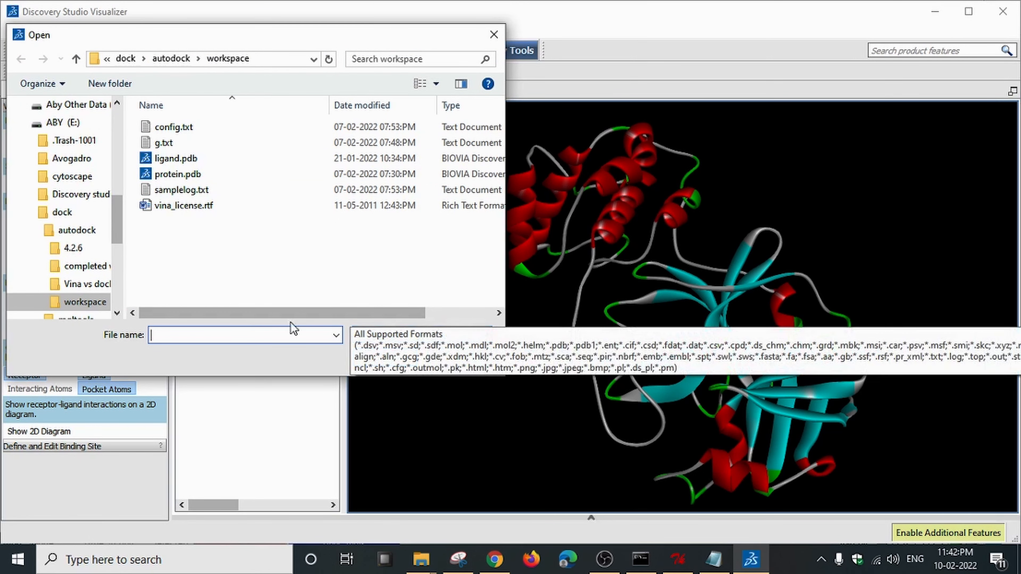
{"action": "left_click", "coordinate": [434, 338]}
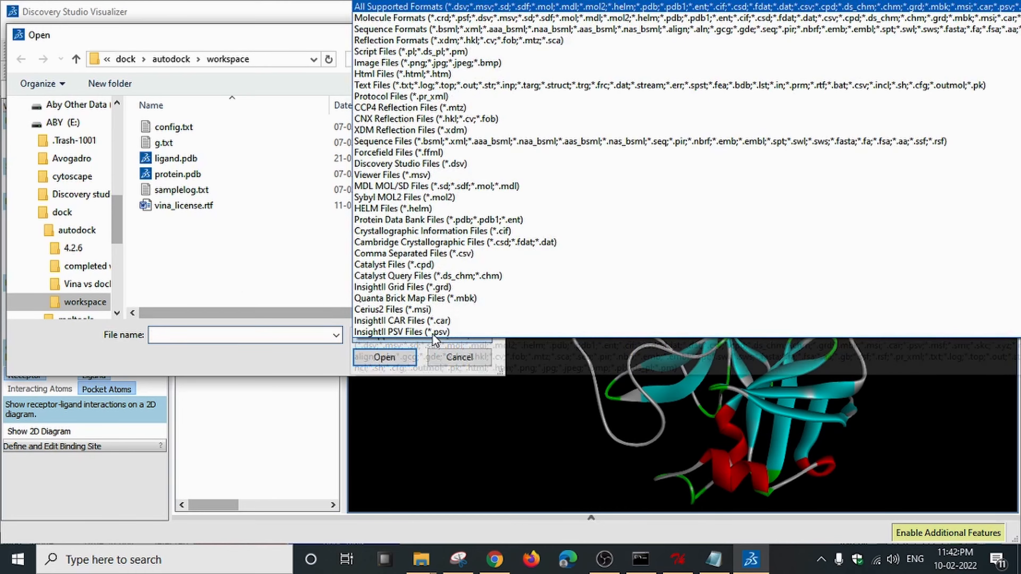
{"action": "scroll", "coordinate": [430, 261], "scroll_direction": "down", "scroll_amount": 5}
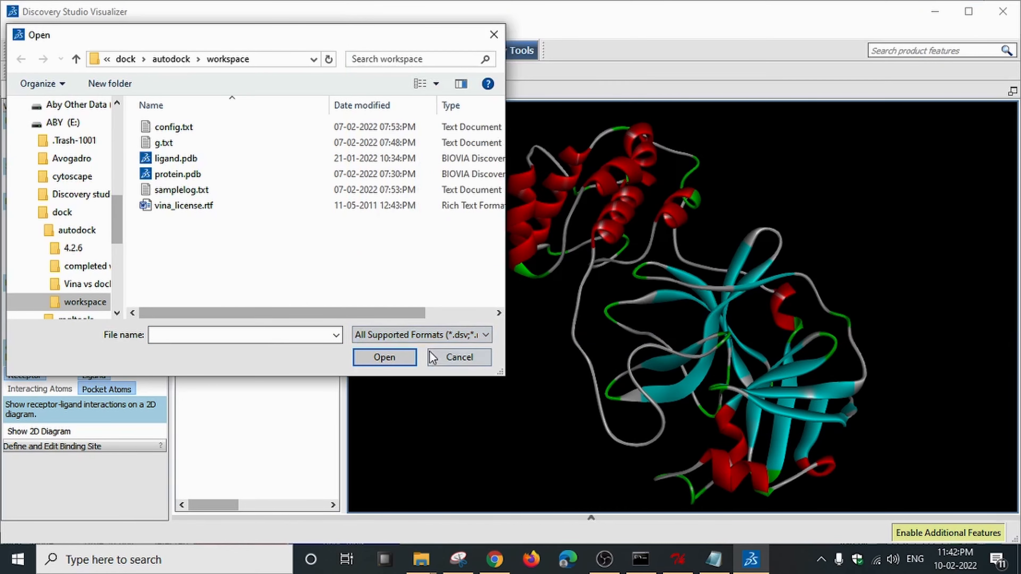
{"action": "left_click", "coordinate": [442, 342]}
{"action": "scroll", "coordinate": [422, 293], "scroll_direction": "down", "scroll_amount": 7}
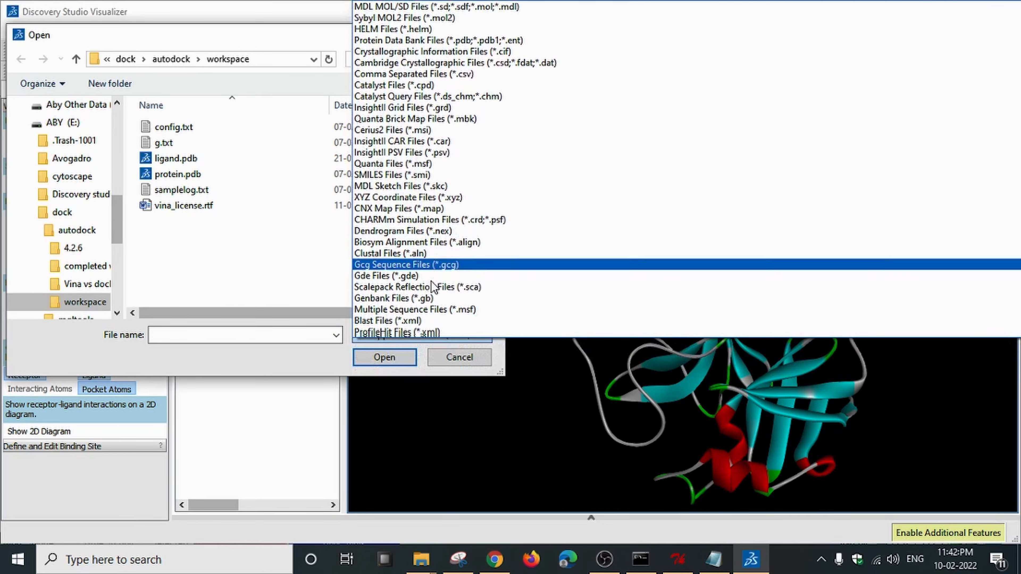
{"action": "left_click", "coordinate": [180, 295]}
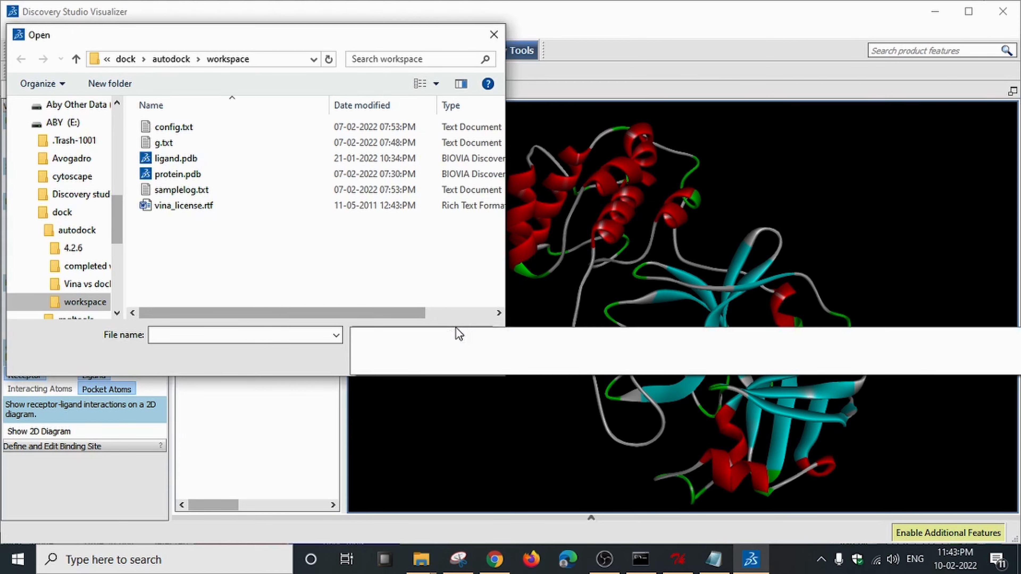
Set the file type to All Files (*.*) and open sampleout_ligand_1.pdbqt in a new tab.
{"action": "left_click", "coordinate": [456, 333]}
{"action": "left_click", "coordinate": [264, 264]}
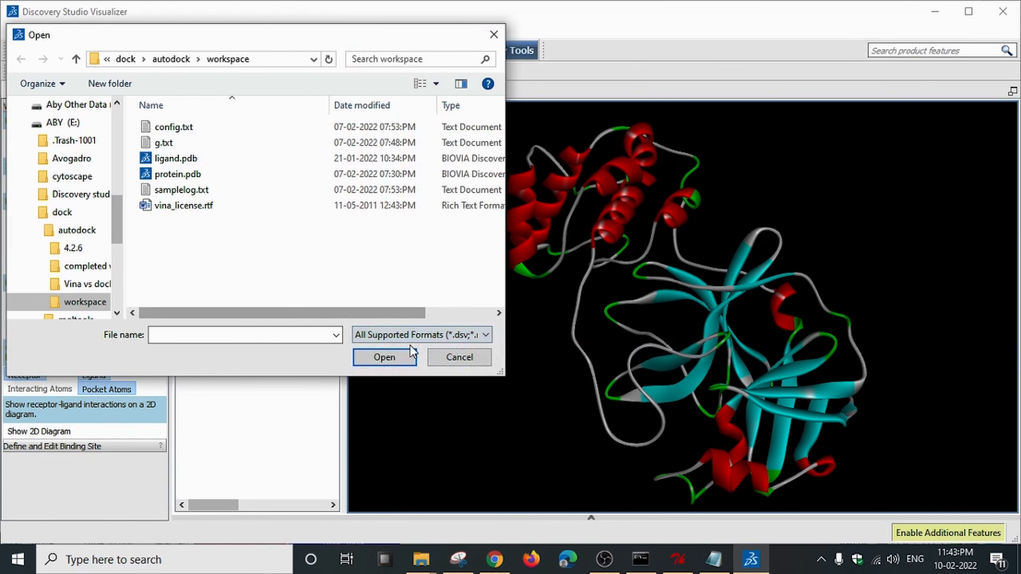
{"action": "left_click", "coordinate": [436, 338]}
{"action": "scroll", "coordinate": [402, 330], "scroll_direction": "down", "scroll_amount": 6}
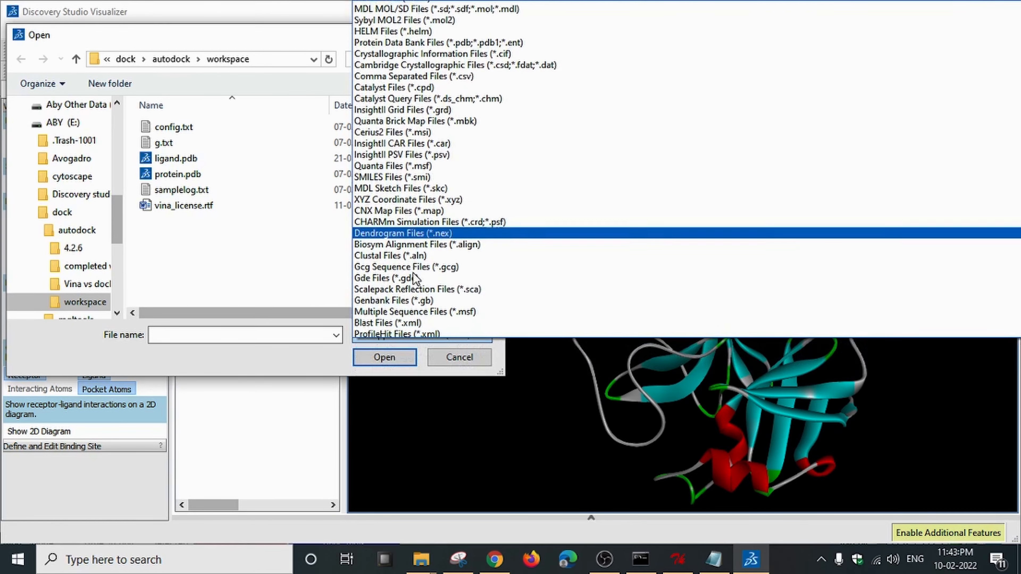
{"action": "left_click", "coordinate": [401, 332]}
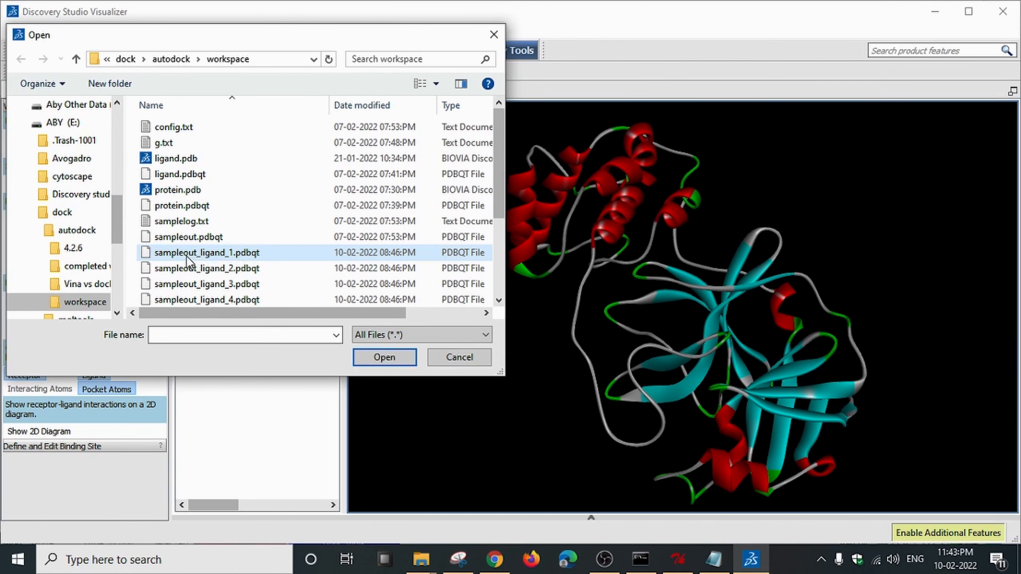
{"action": "double_click", "coordinate": [260, 253]}
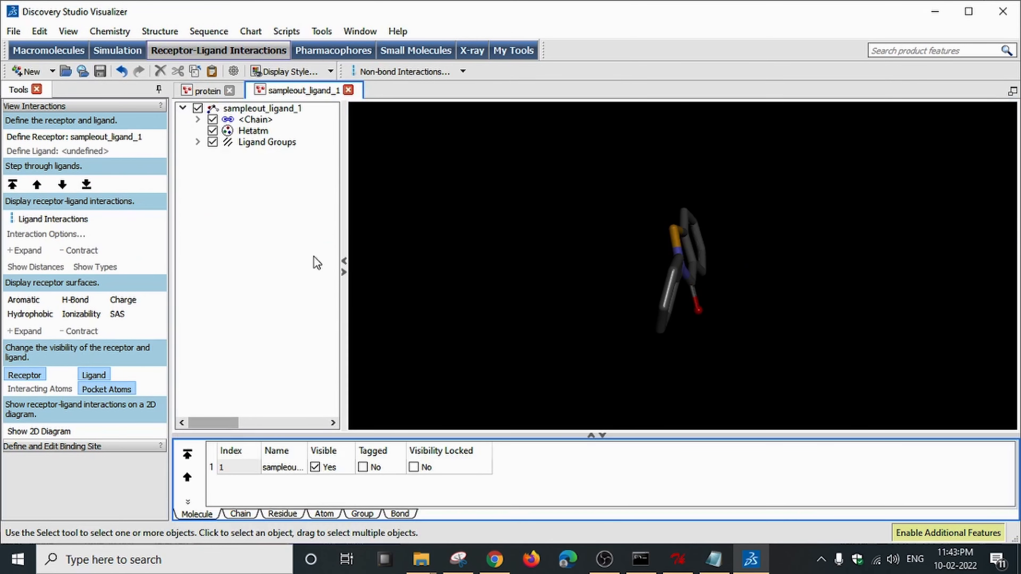
{"action": "mouse_move", "coordinate": [695, 279]}
{"action": "right_mouse_down"}
{"action": "mouse_move", "coordinate": [594, 276]}
{"action": "mouse_move", "coordinate": [575, 264]}
{"action": "mouse_move", "coordinate": [708, 278]}
{"action": "mouse_move", "coordinate": [721, 307]}
{"action": "mouse_move", "coordinate": [694, 241]}
{"action": "mouse_move", "coordinate": [695, 267]}
{"action": "right_mouse_up"}
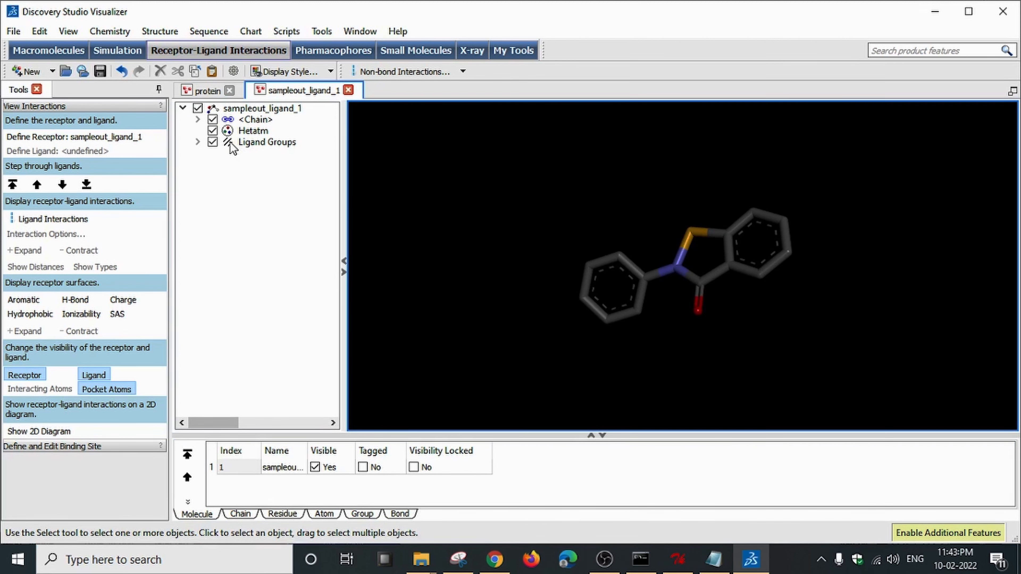
{"action": "left_click", "coordinate": [229, 133]}
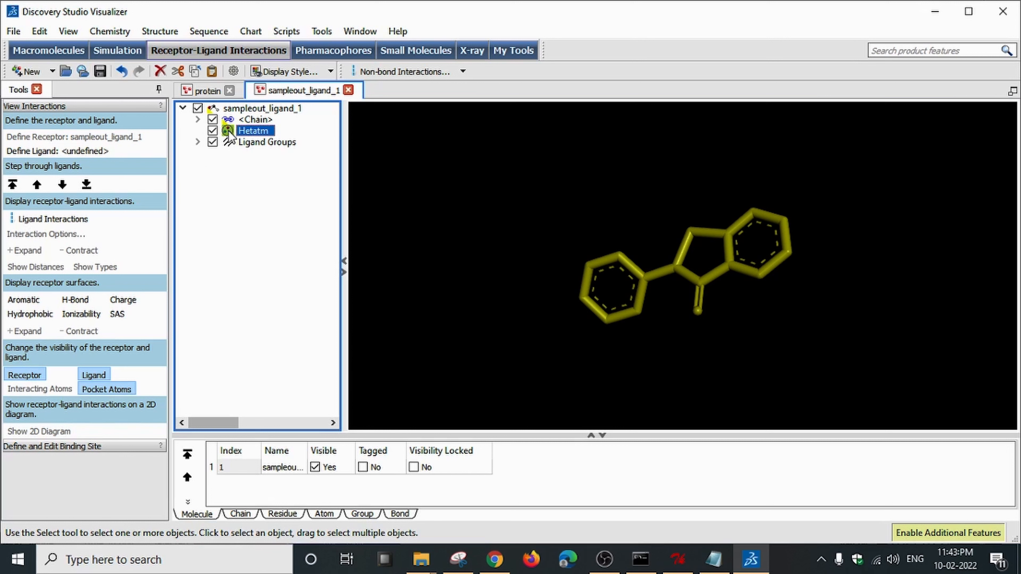
{"action": "left_click", "coordinate": [197, 119]}
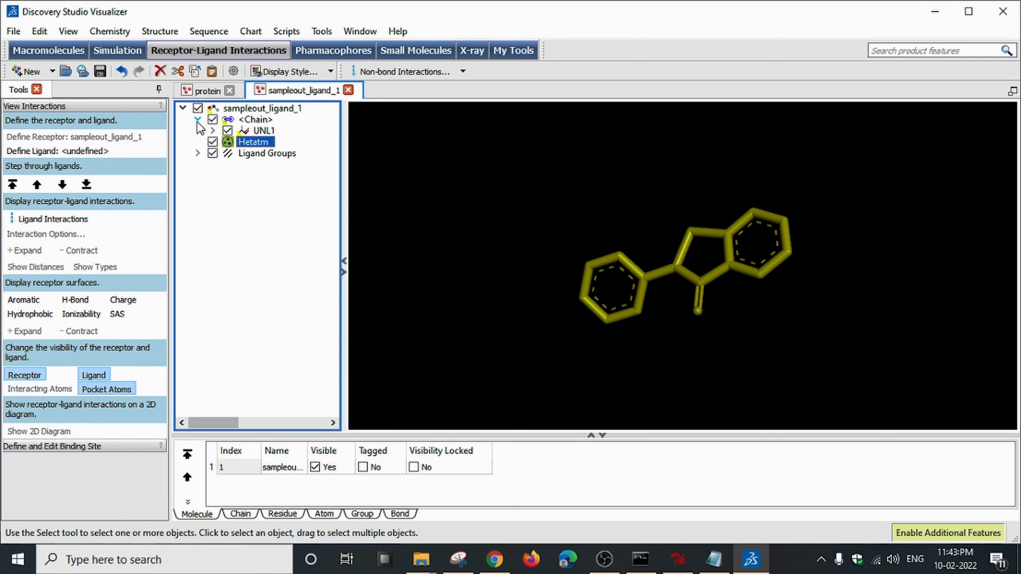
{"action": "left_click", "coordinate": [213, 131]}
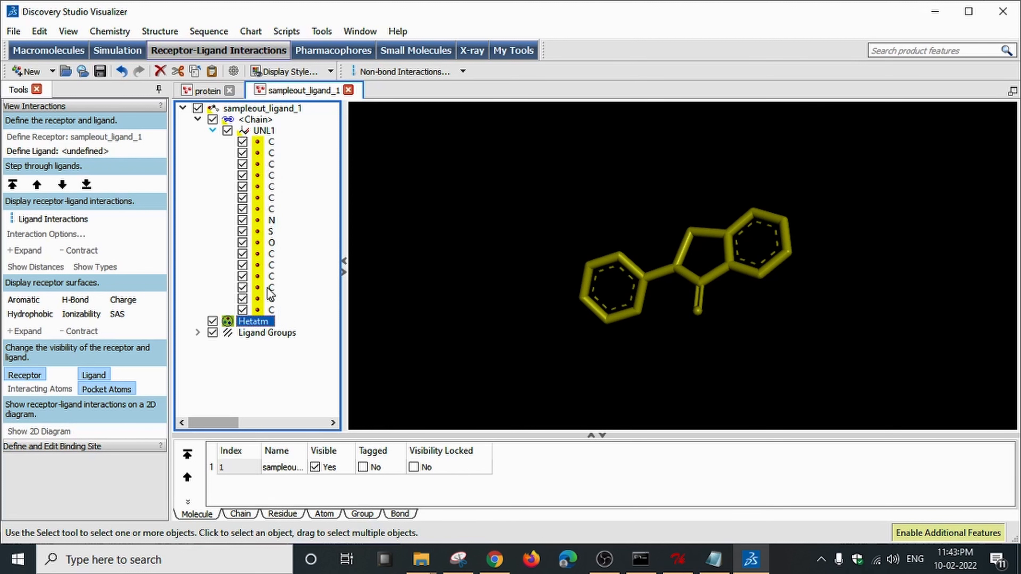
{"action": "left_click", "coordinate": [213, 130]}
{"action": "left_click", "coordinate": [197, 119]}
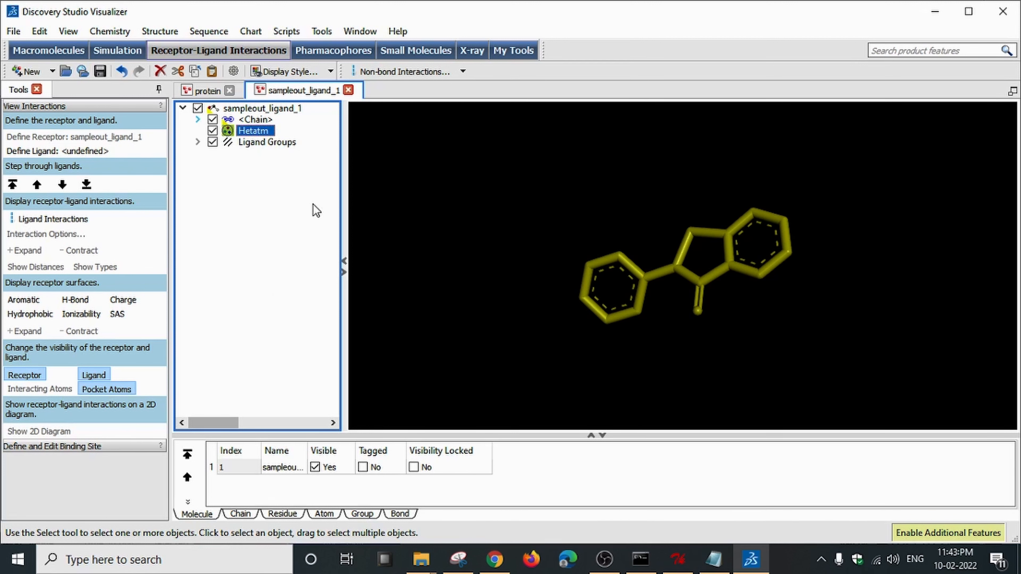
{"action": "left_click", "coordinate": [678, 559]}
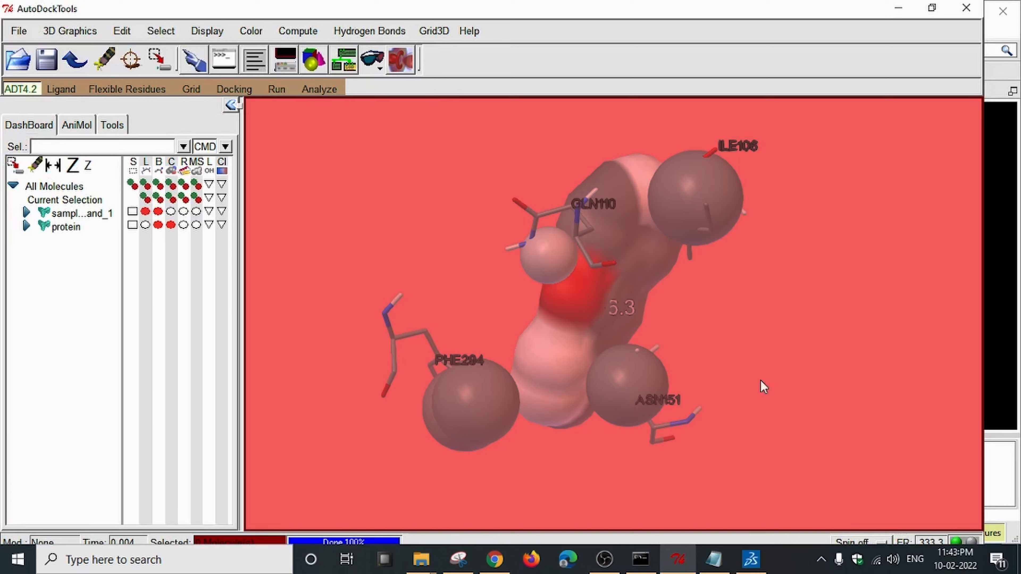
{"action": "left_click", "coordinate": [751, 559]}
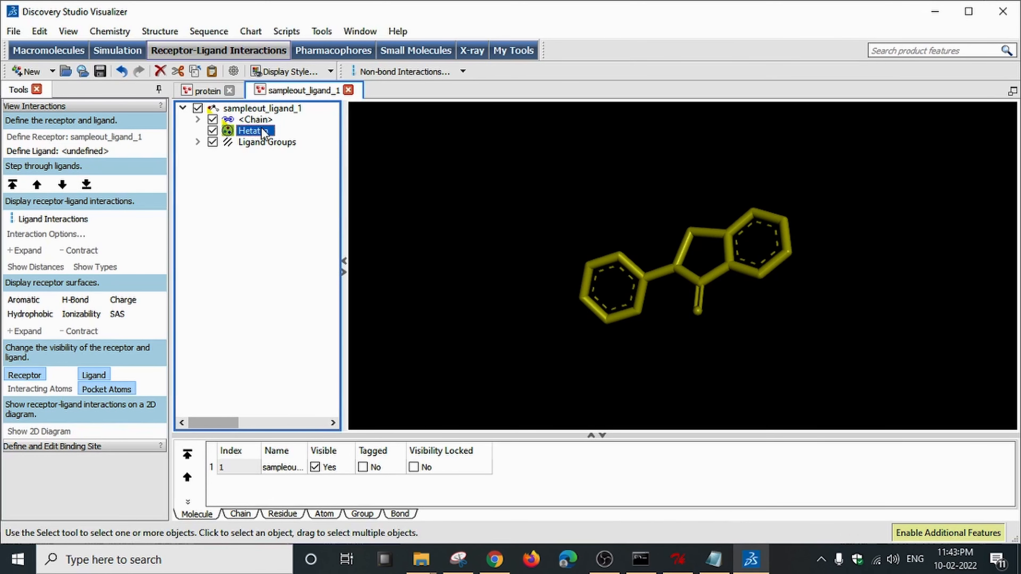
{"action": "left_click", "coordinate": [494, 210]}
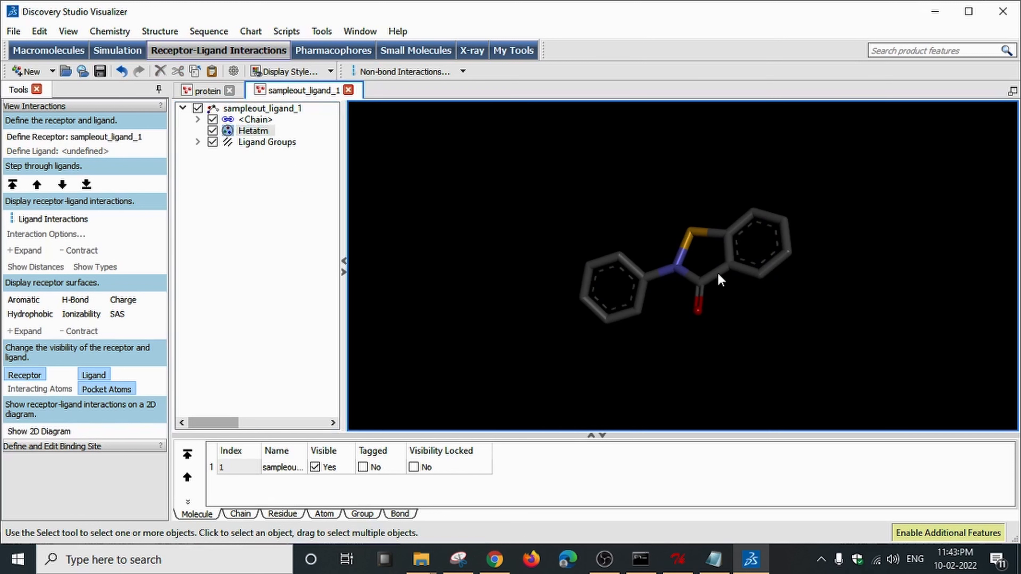
{"action": "left_click", "coordinate": [207, 90]}
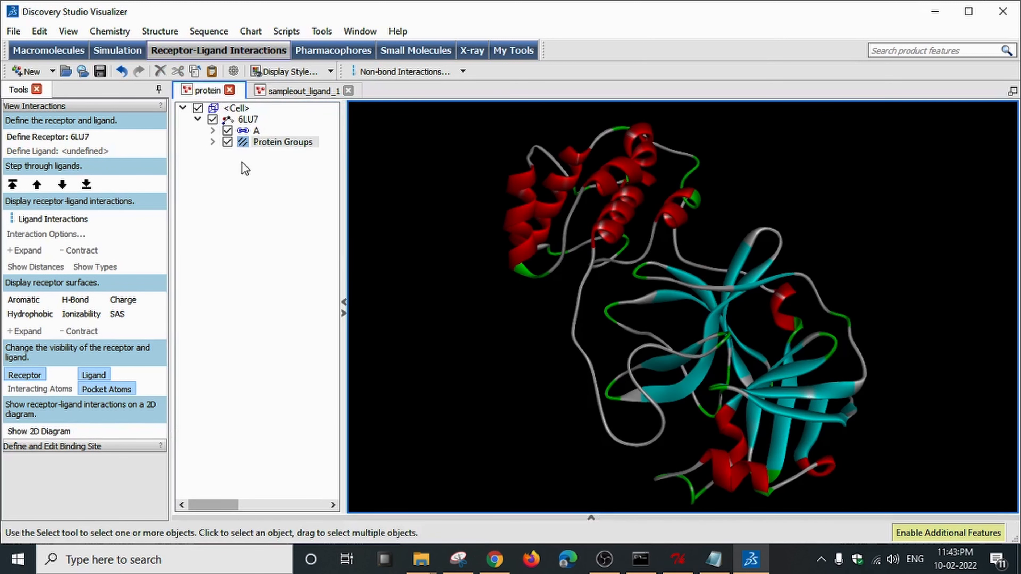
{"action": "left_click", "coordinate": [280, 95]}
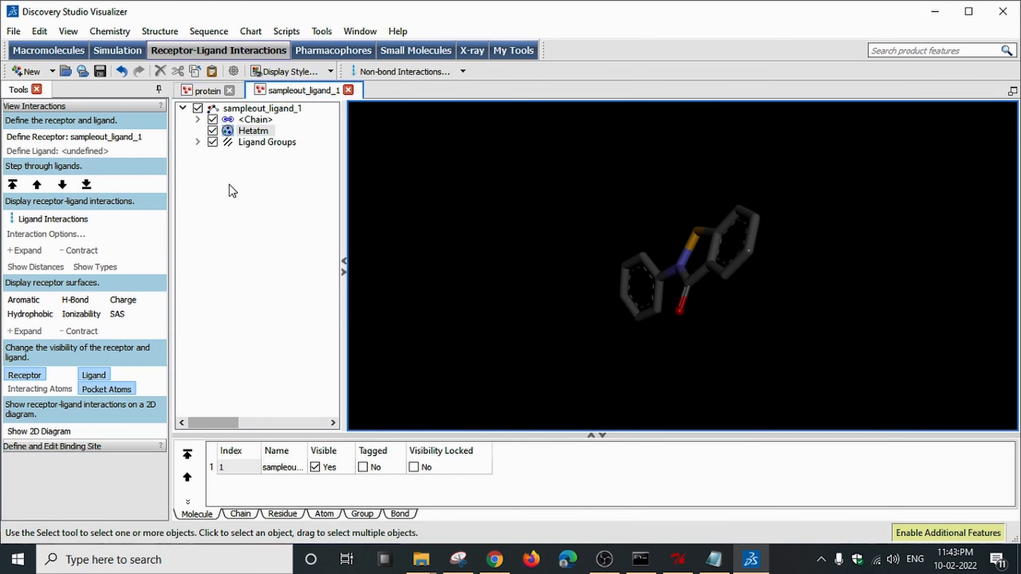
{"action": "right_click_drag", "start_coordinate": [507, 239], "coordinate": [801, 284]}
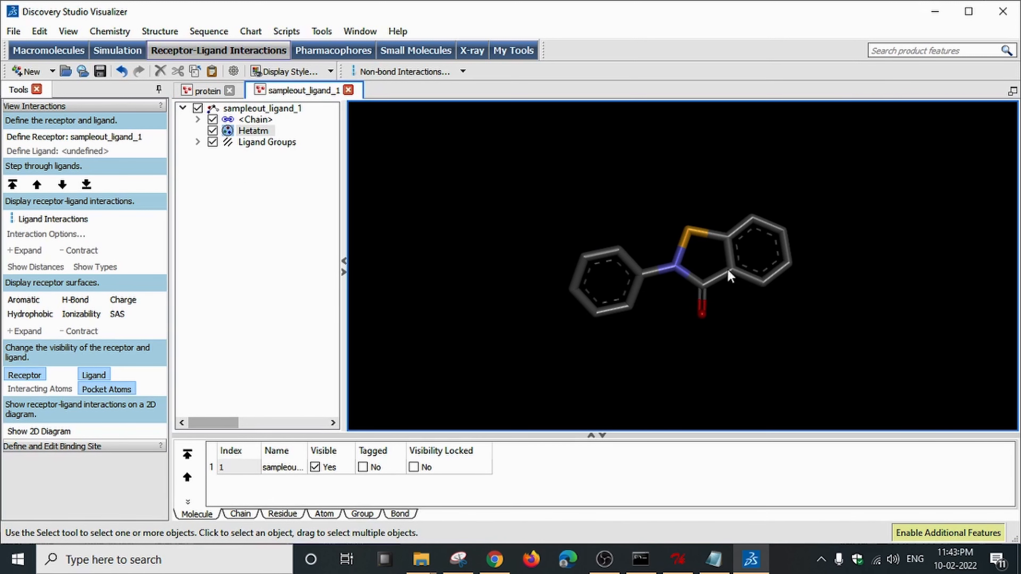
{"action": "left_click", "coordinate": [205, 91]}
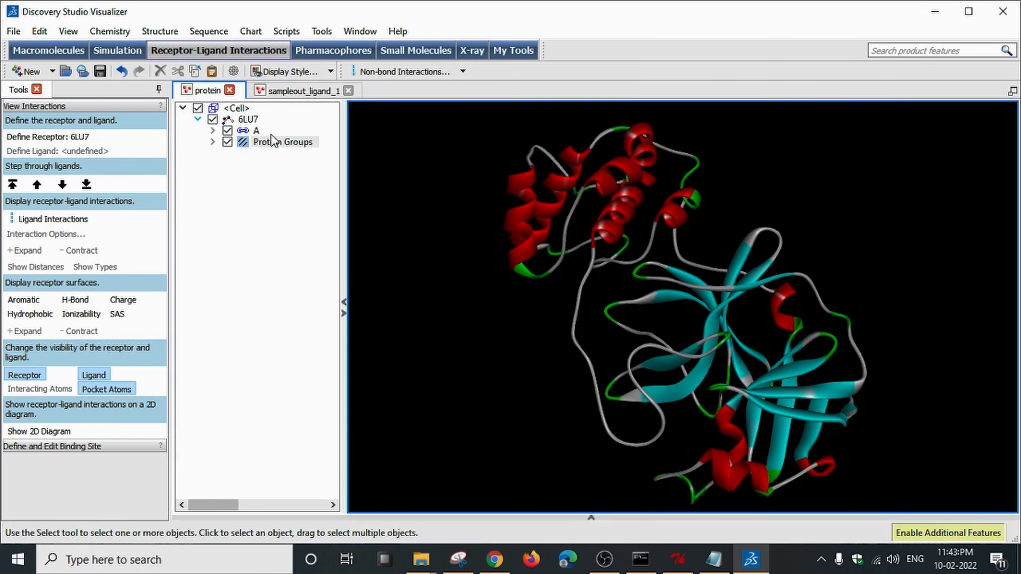
{"action": "left_click", "coordinate": [282, 96]}
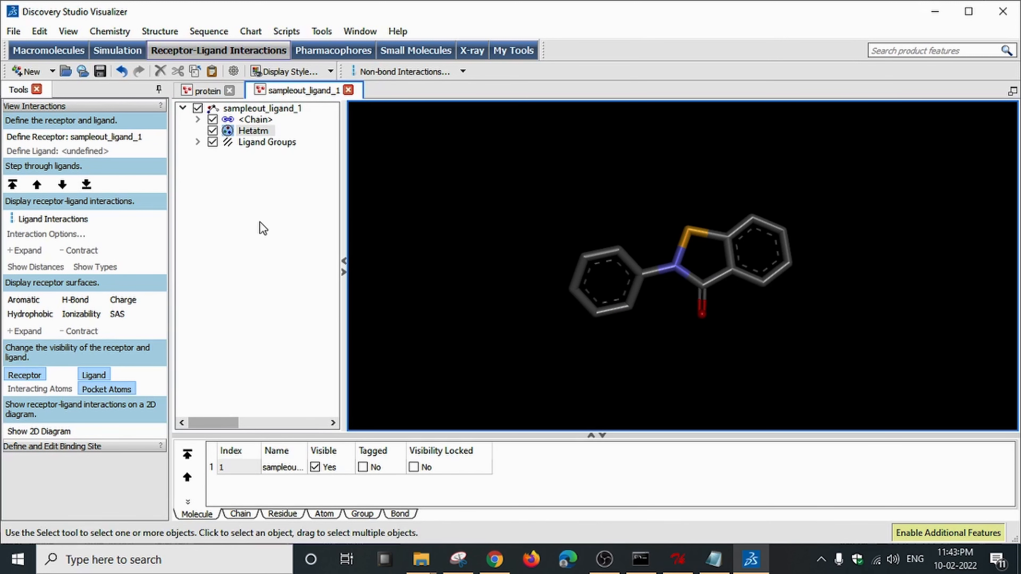
Copy the sampleout_ligand_1 Hetatm group from the ligand document's hierarchy.
{"action": "right_click", "coordinate": [246, 197]}
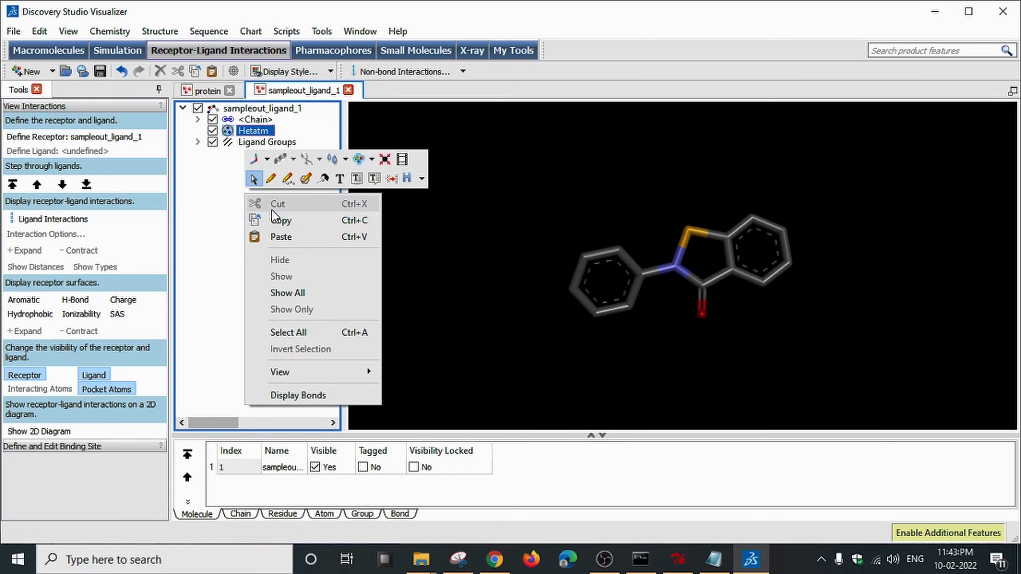
{"action": "left_click", "coordinate": [209, 226]}
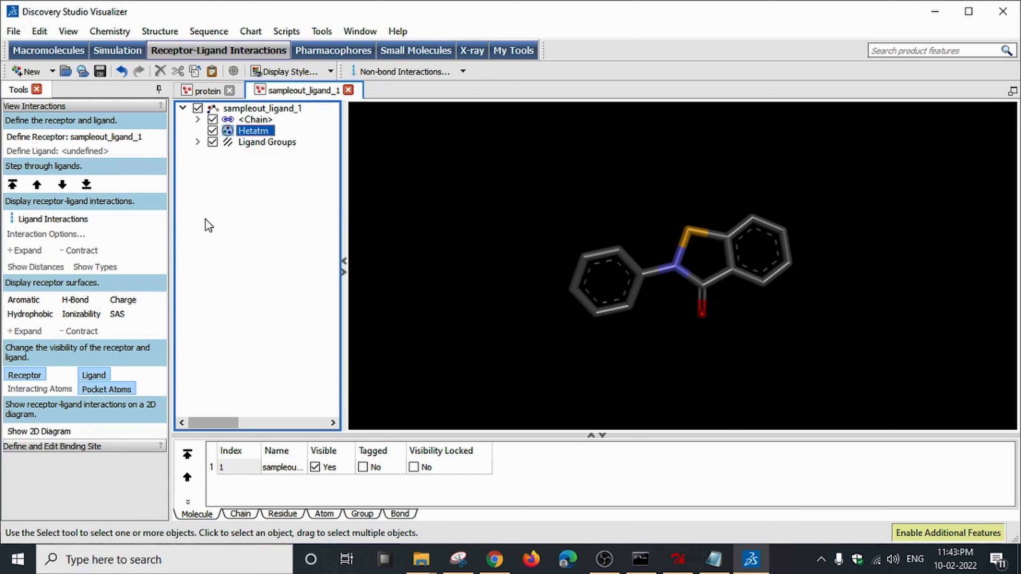
{"action": "left_click", "coordinate": [420, 235]}
{"action": "left_click", "coordinate": [285, 234]}
{"action": "left_click", "coordinate": [403, 236]}
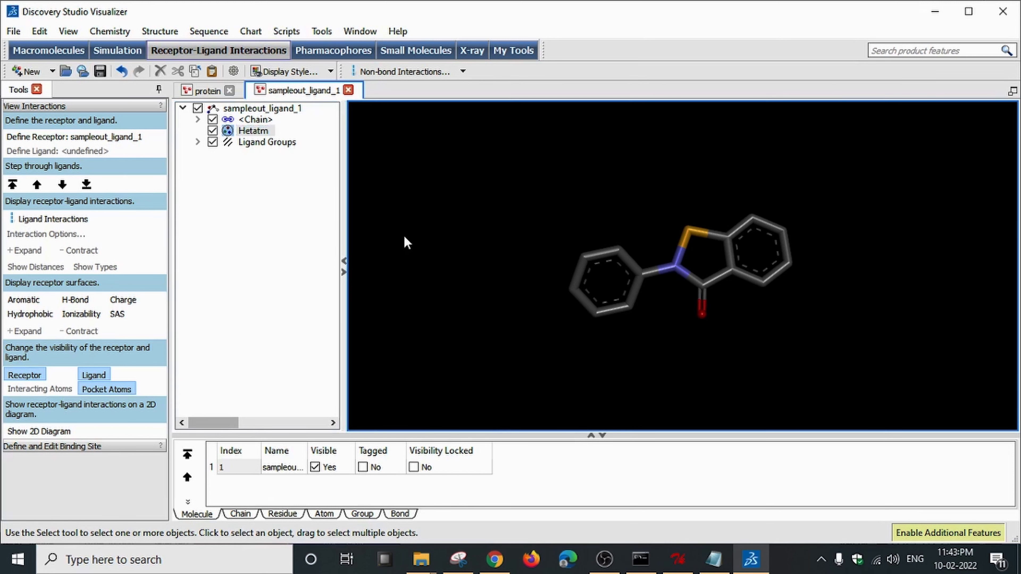
{"action": "right_click", "coordinate": [260, 237]}
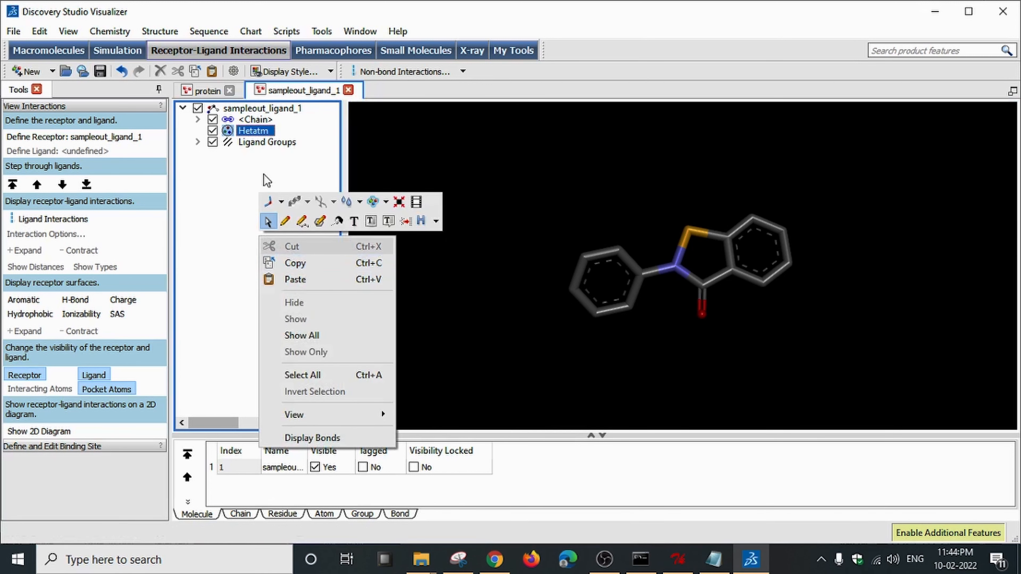
Paste the ligand into the 6LU7 protein hierarchy and rotate to view it in the pocket.
{"action": "left_click", "coordinate": [207, 90]}
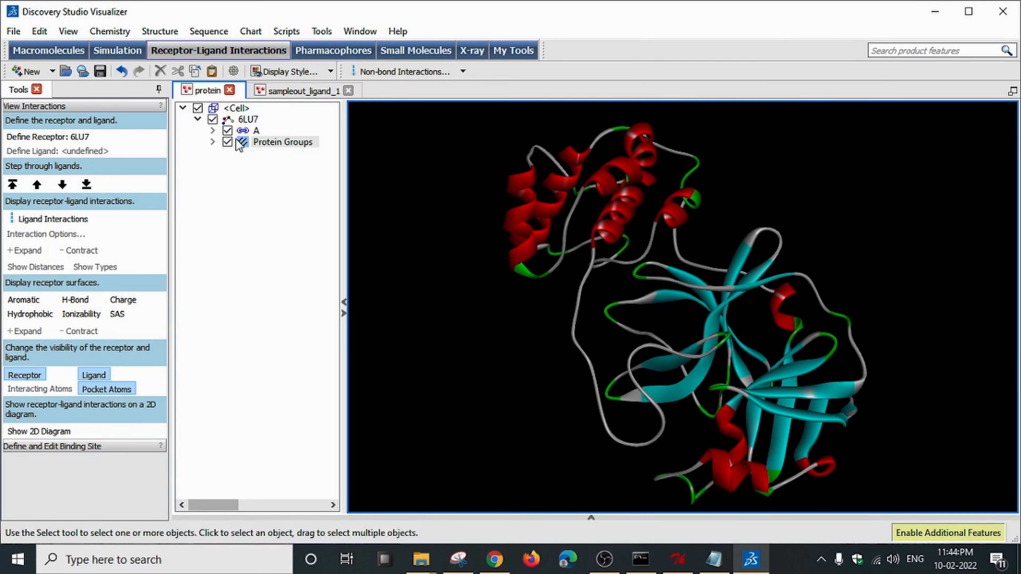
{"action": "right_click", "coordinate": [222, 230]}
{"action": "left_click", "coordinate": [254, 273]}
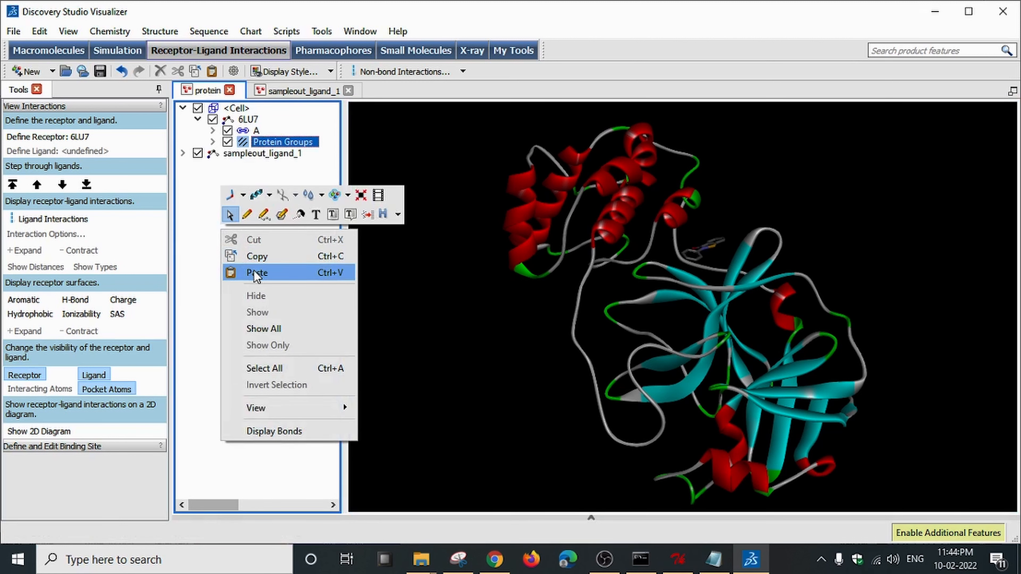
{"action": "left_click", "coordinate": [183, 261]}
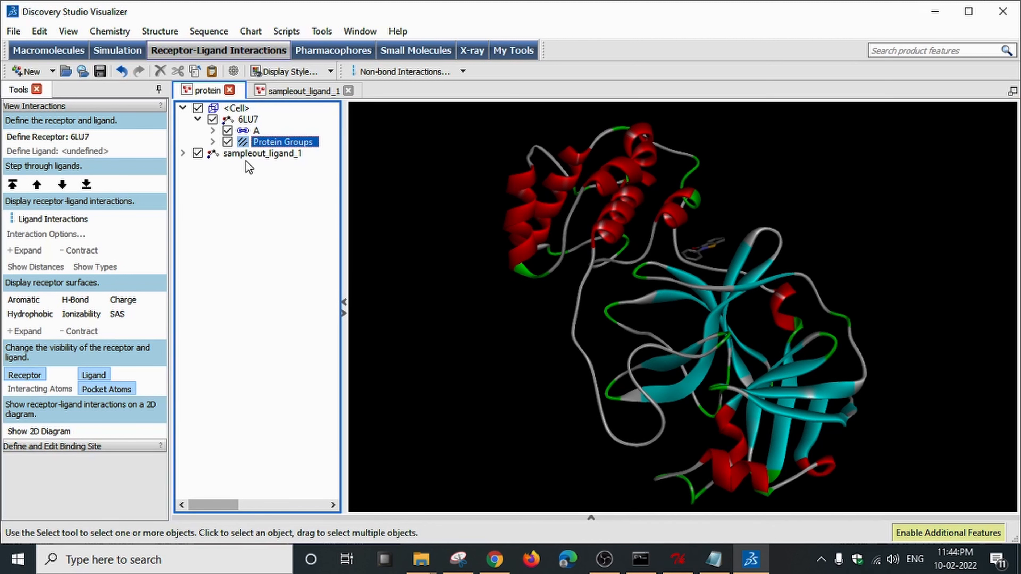
{"action": "right_click_drag", "start_coordinate": [792, 331], "coordinate": [740, 301]}
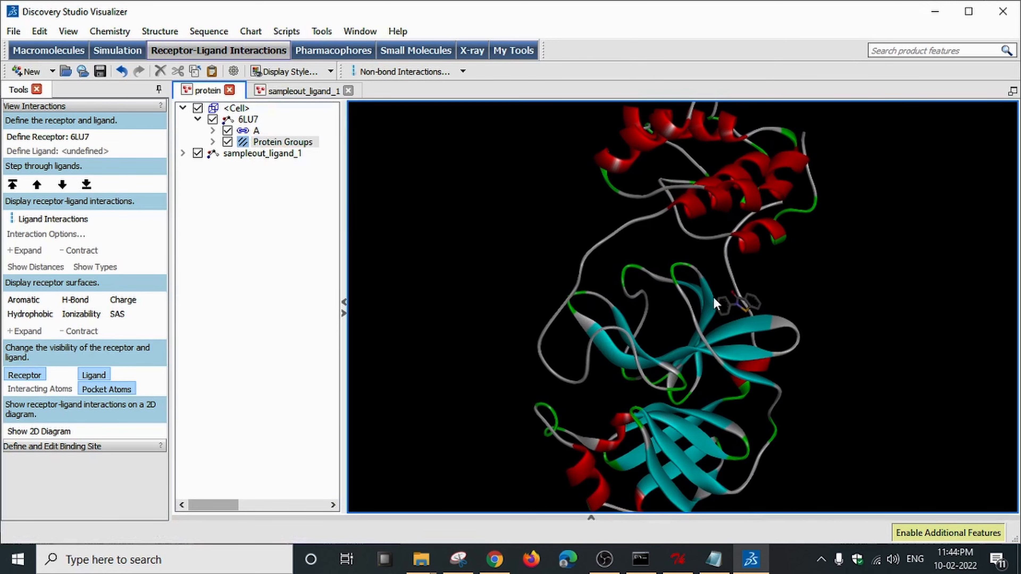
{"action": "right_click_drag", "start_coordinate": [710, 261], "coordinate": [684, 254]}
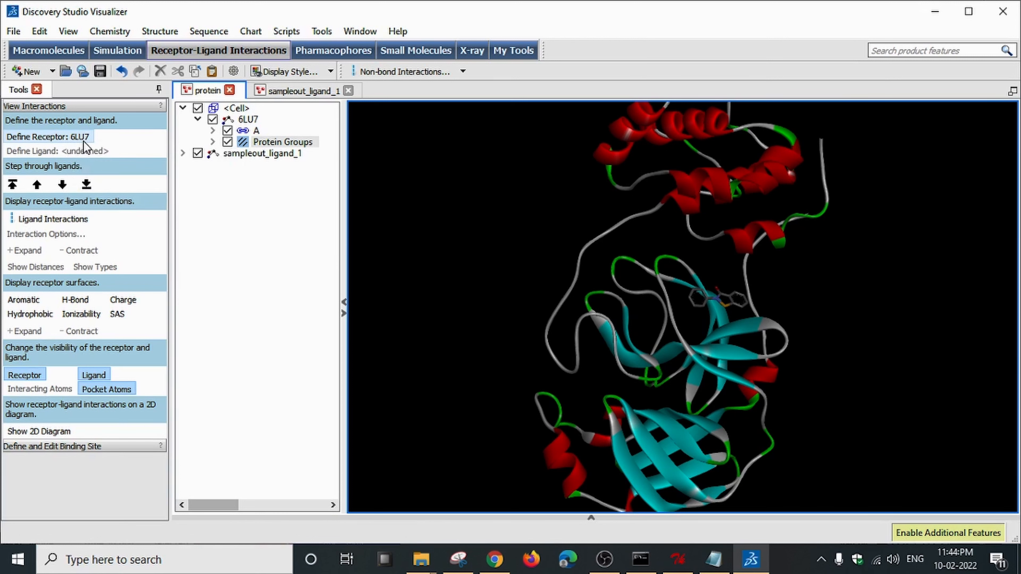
Define sampleout_ligand_1 as the ligand, show its hydrogen-bond and pi interactions, and rotate to inspect them.
{"action": "left_click", "coordinate": [258, 154]}
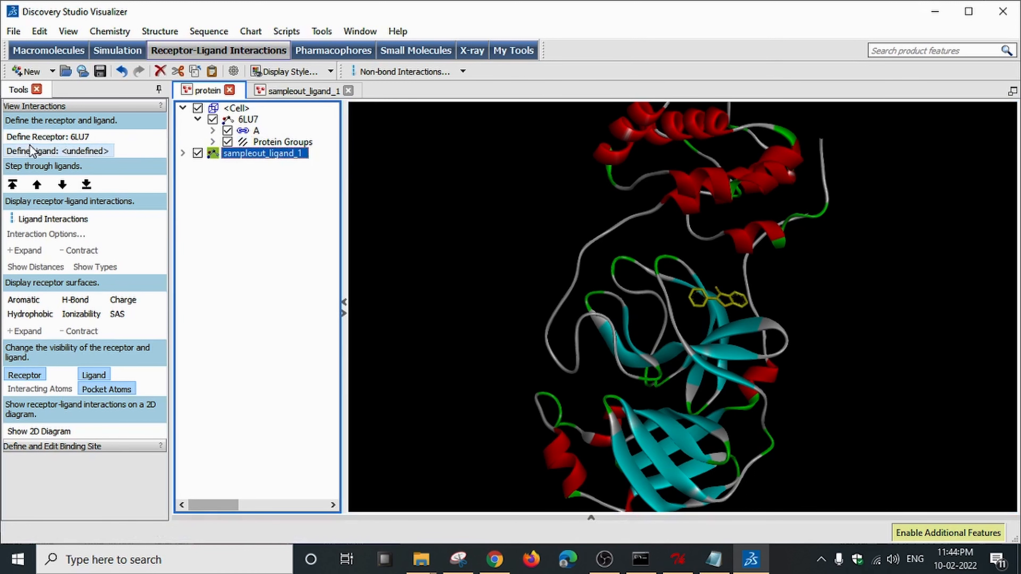
{"action": "left_click", "coordinate": [96, 151]}
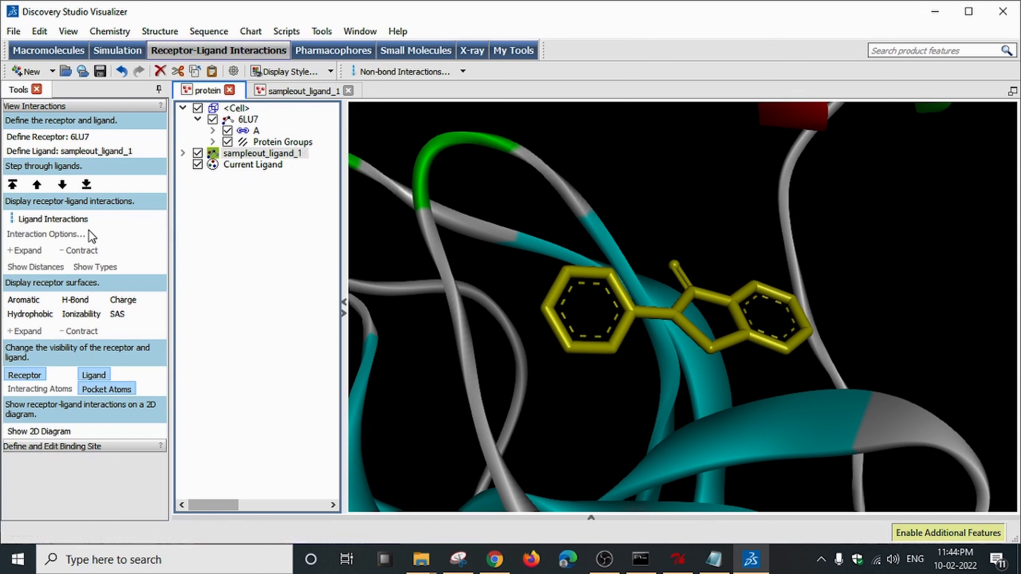
{"action": "left_click", "coordinate": [66, 219]}
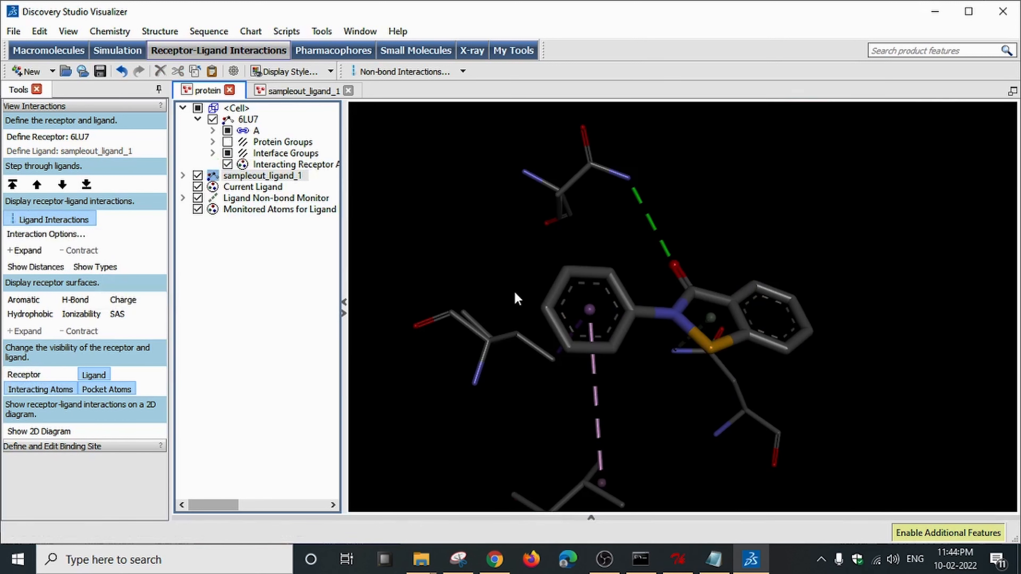
{"action": "left_click_drag", "start_coordinate": [515, 296], "coordinate": [663, 266]}
{"action": "left_click_drag", "start_coordinate": [721, 317], "coordinate": [737, 285]}
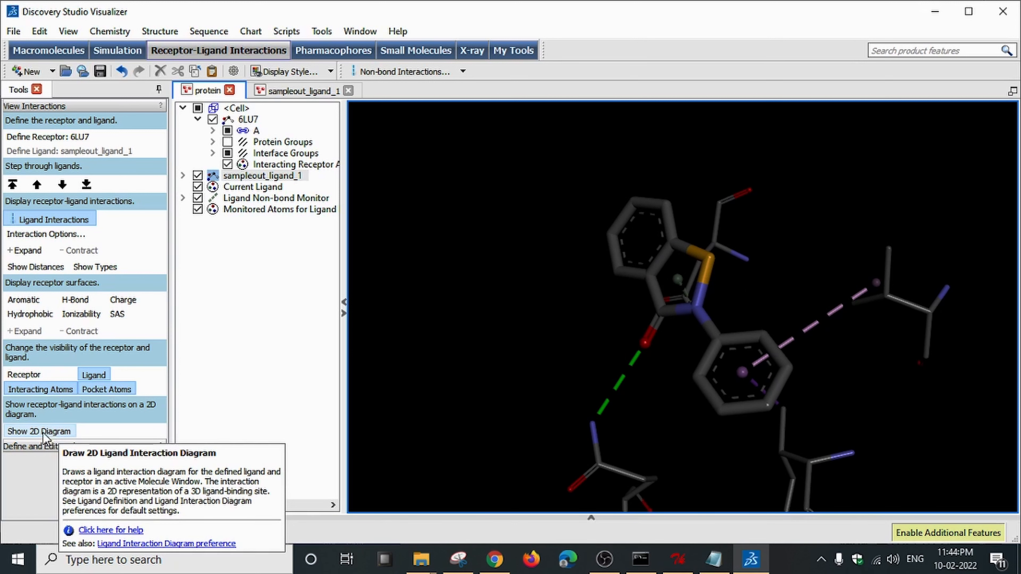
Show the 2D diagram linking the ligand to GLN110, VAL104, ILE106 and ASN151.
{"action": "left_click", "coordinate": [63, 433]}
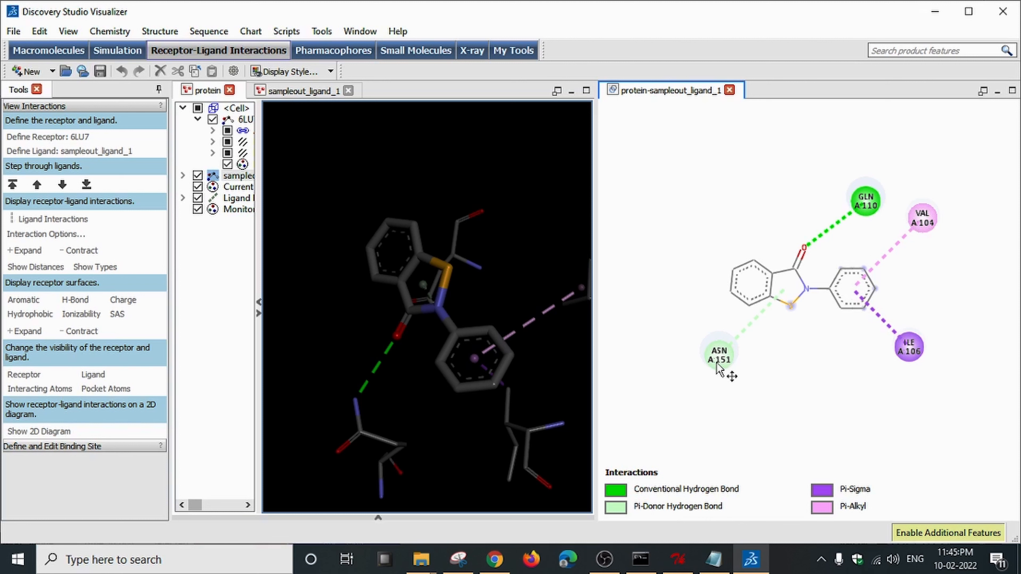
In AutoDockTools, display the docked ligand's binding-site interactions via Analyze > Dockings > Show Interactions.
{"action": "left_click", "coordinate": [678, 559]}
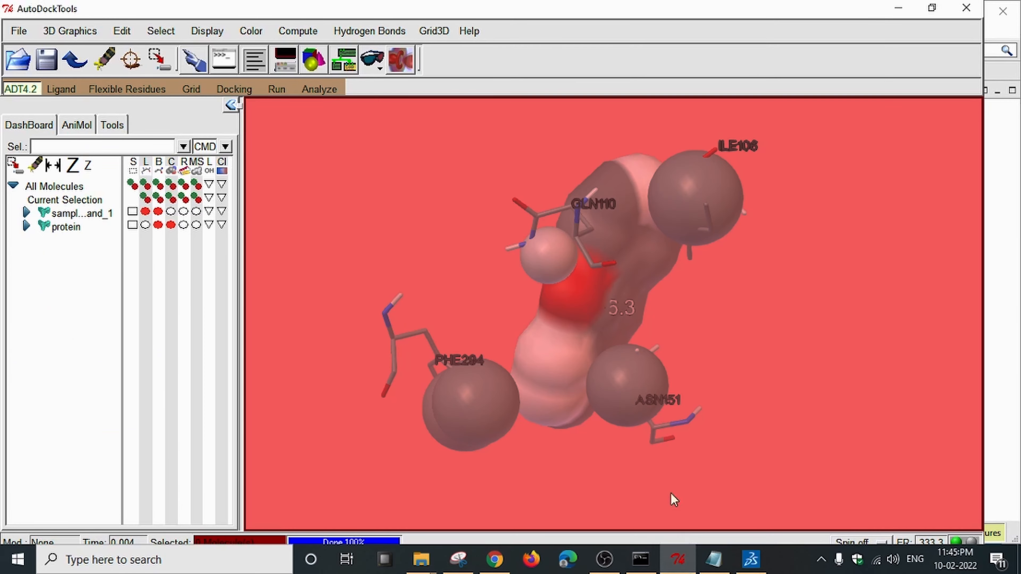
{"action": "left_click", "coordinate": [331, 86]}
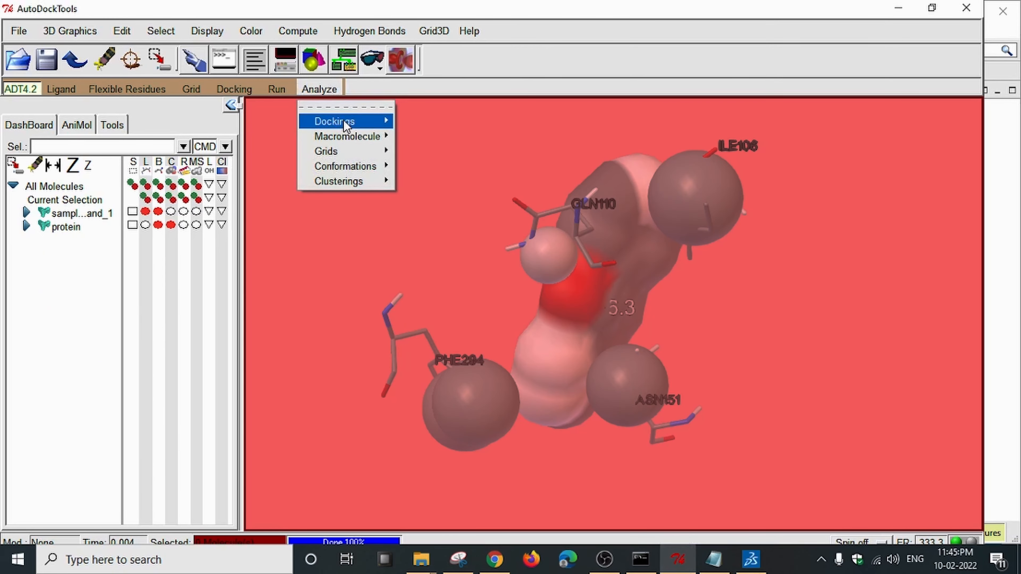
{"action": "mouse_move", "coordinate": [343, 120]}
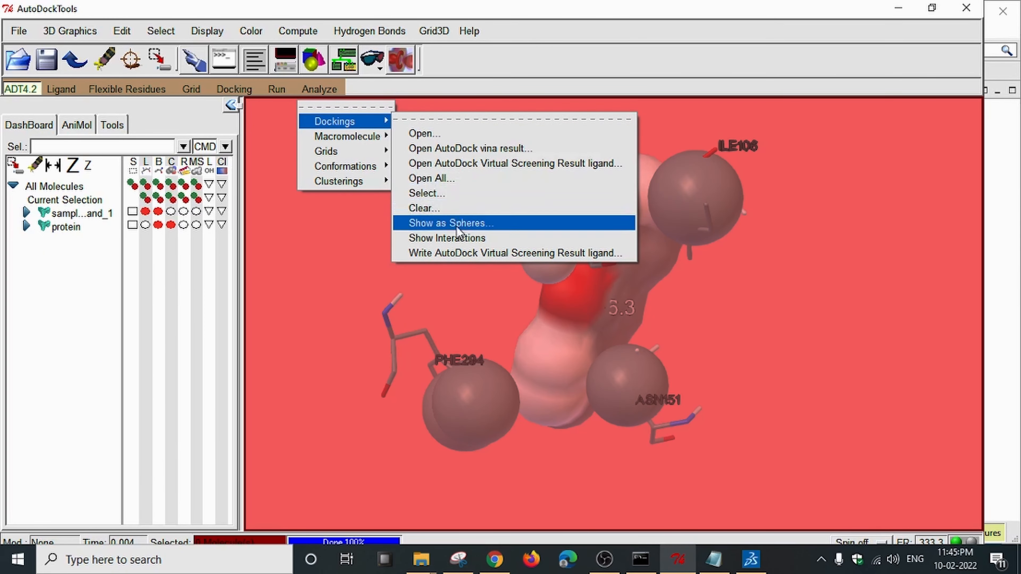
{"action": "left_click", "coordinate": [479, 237]}
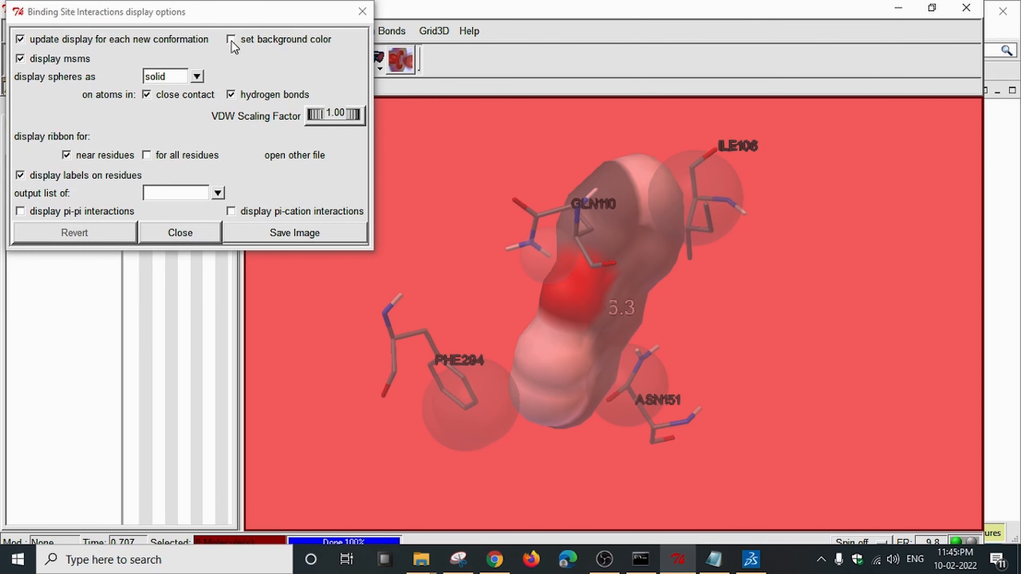
Change the viewer background from red to white and compare the residues against Discovery Studio.
{"action": "left_click", "coordinate": [231, 39]}
{"action": "left_click", "coordinate": [650, 168]}
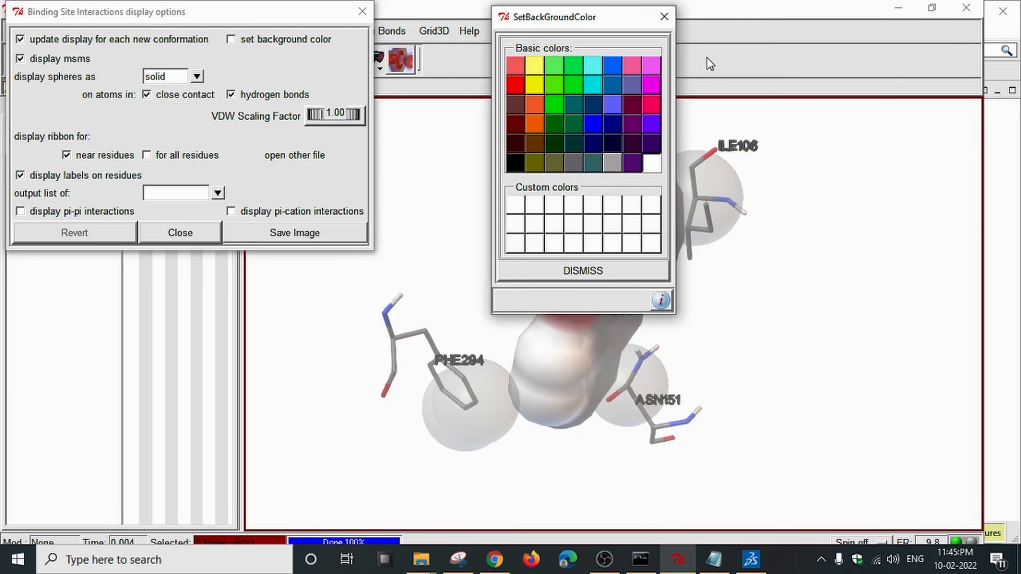
{"action": "left_click", "coordinate": [664, 17]}
{"action": "left_click", "coordinate": [362, 11]}
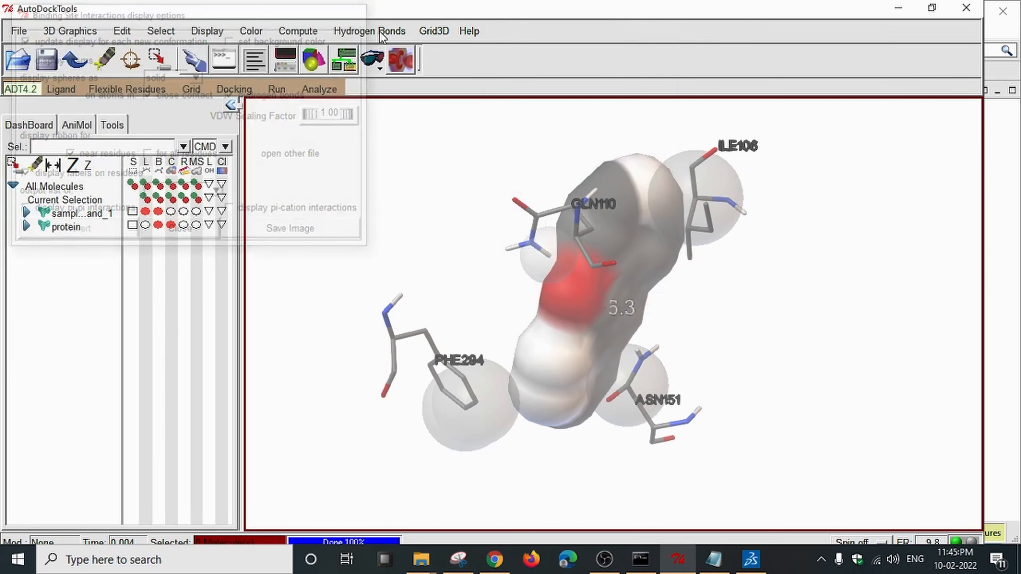
{"action": "right_click_drag", "start_coordinate": [724, 311], "coordinate": [679, 280]}
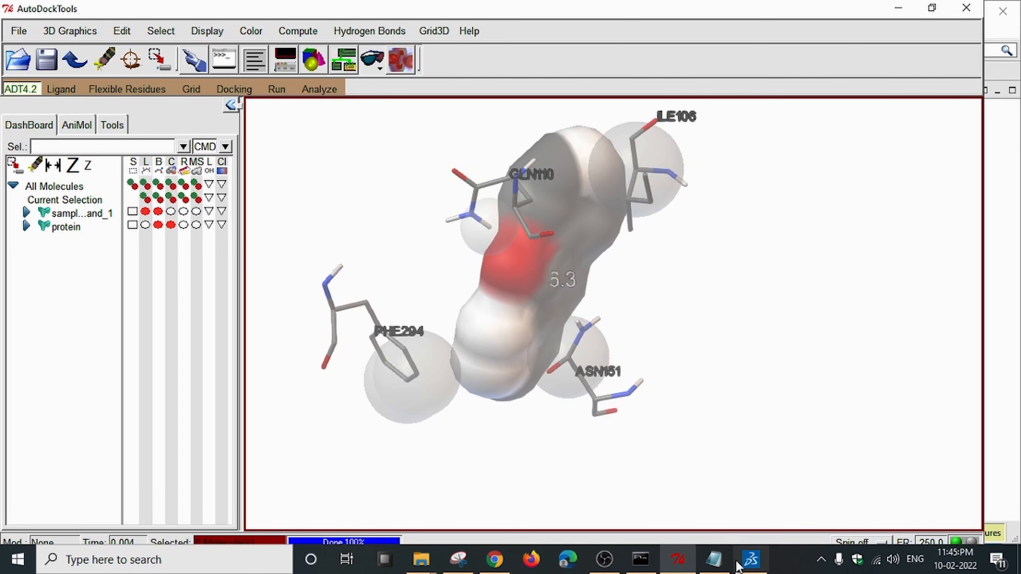
{"action": "left_click", "coordinate": [751, 559]}
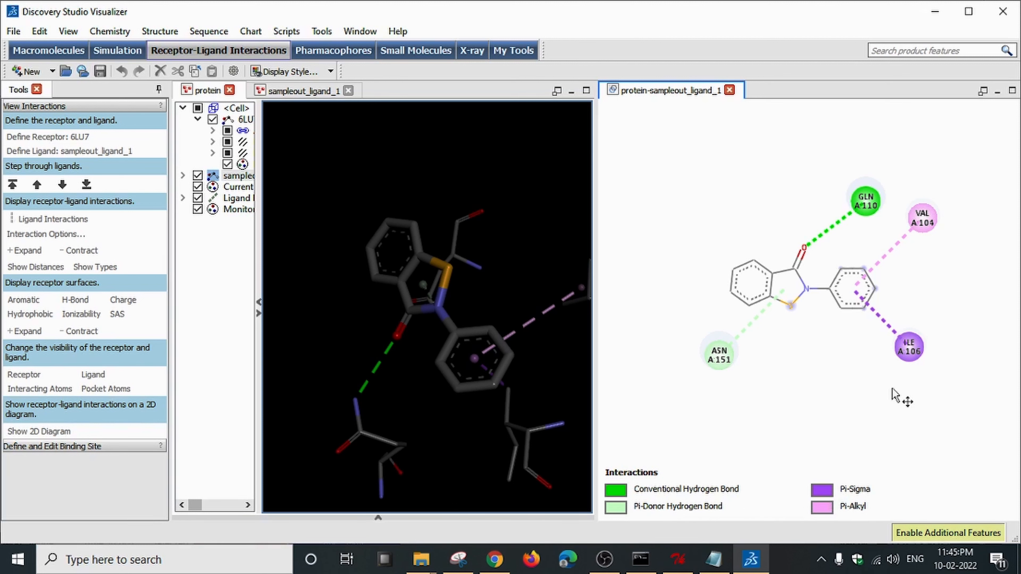
{"action": "left_click", "coordinate": [678, 559]}
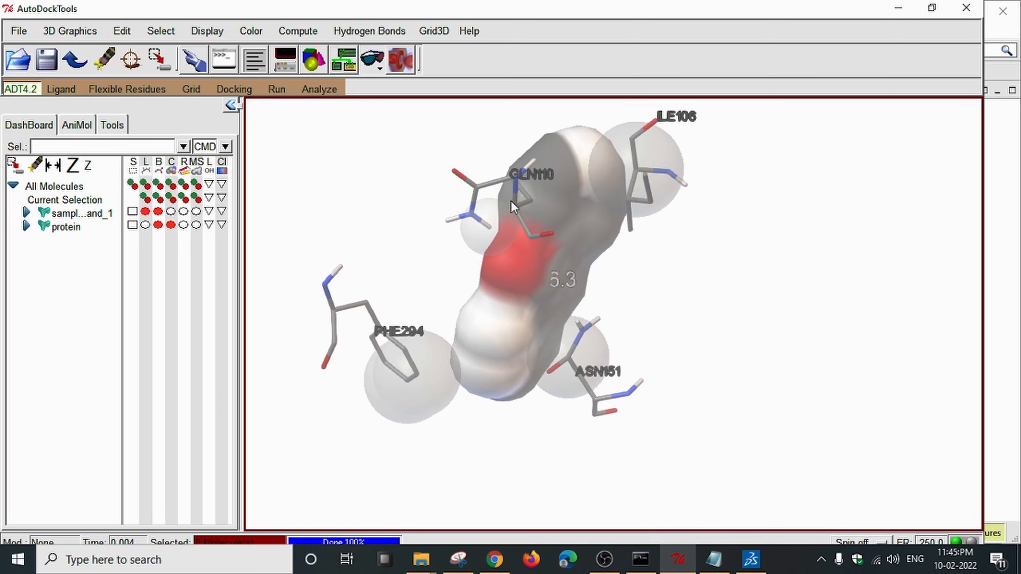
Switch to the Discovery Studio Visualizer window from the taskbar.
{"action": "left_click", "coordinate": [750, 559]}
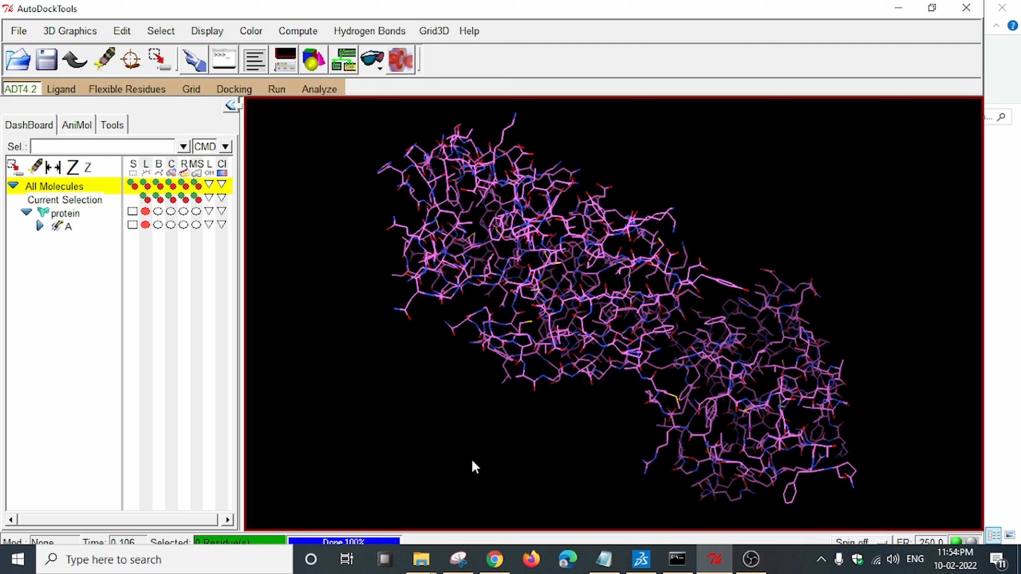
Expand chain A in the Dashboard and select residue ILE106.
{"action": "left_click_drag", "start_coordinate": [577, 290], "coordinate": [554, 349]}
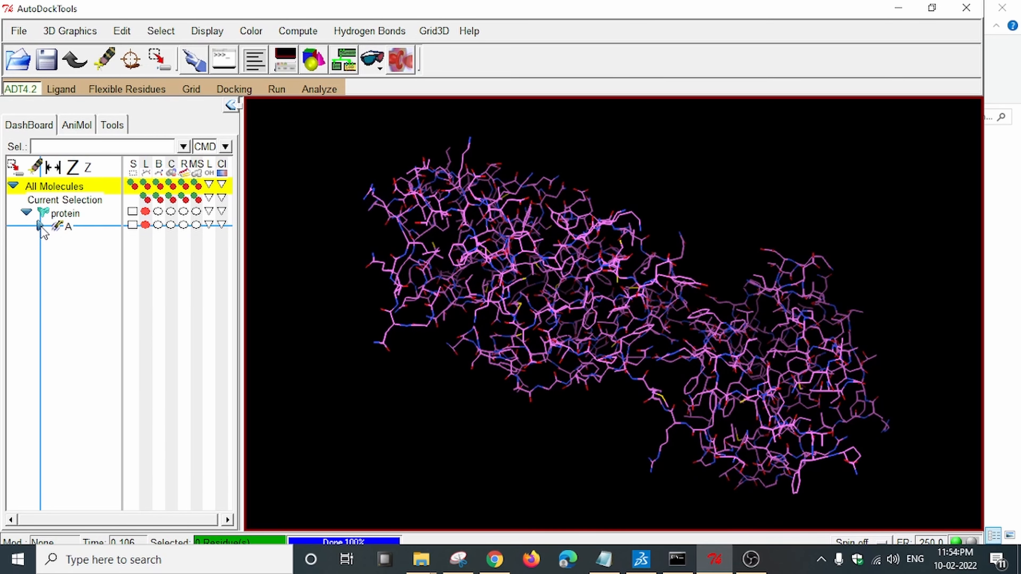
{"action": "left_click", "coordinate": [40, 226]}
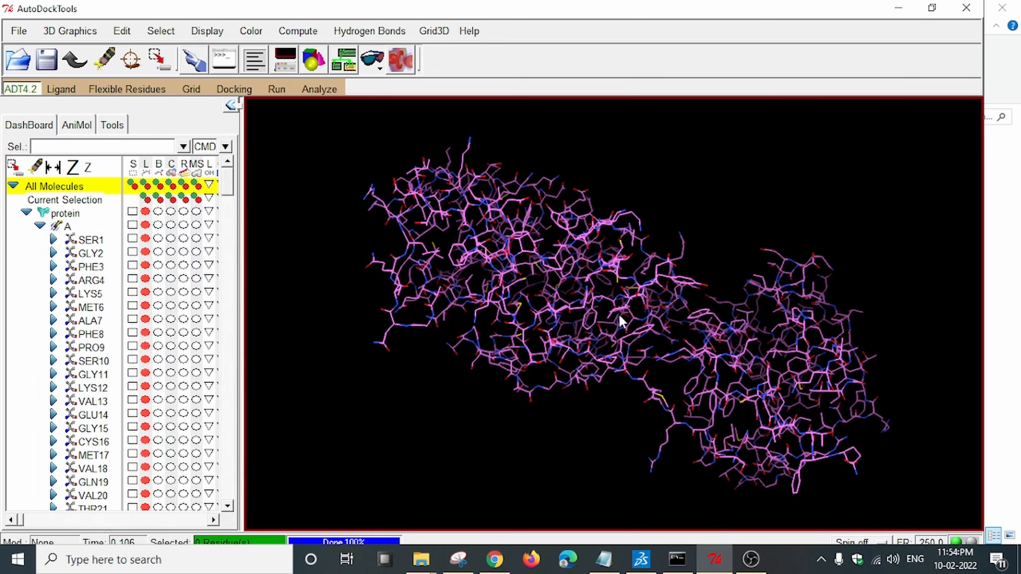
{"action": "left_click_drag", "start_coordinate": [621, 319], "coordinate": [524, 296]}
{"action": "scroll", "coordinate": [132, 297], "scroll_direction": "down", "scroll_amount": 4}
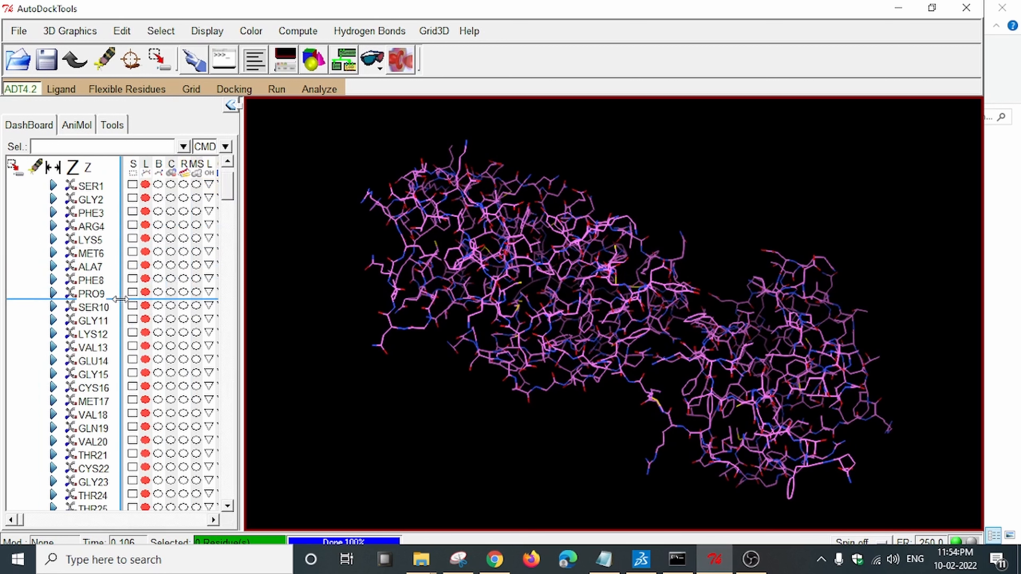
{"action": "scroll", "coordinate": [162, 288], "scroll_direction": "down", "scroll_amount": 2}
{"action": "left_click_drag", "start_coordinate": [228, 199], "coordinate": [239, 337]}
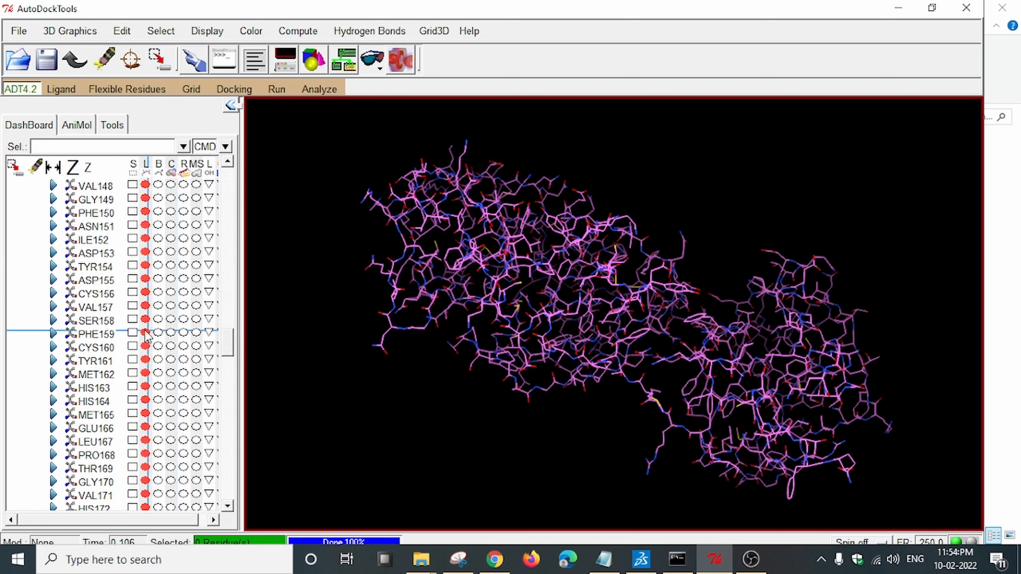
{"action": "scroll", "coordinate": [117, 297], "scroll_direction": "up", "scroll_amount": 2}
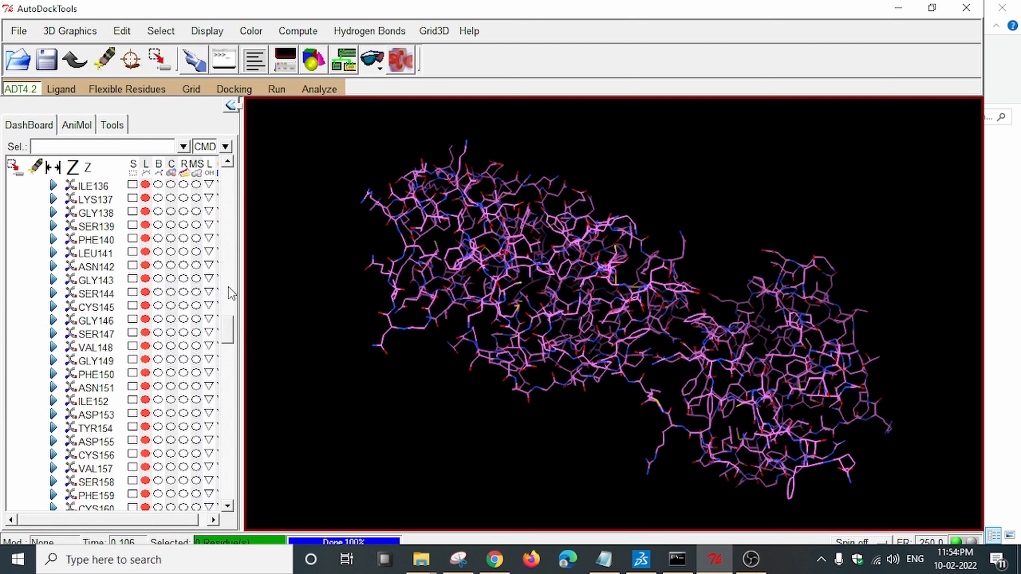
{"action": "left_click_drag", "start_coordinate": [227, 292], "coordinate": [229, 255]}
{"action": "scroll", "coordinate": [132, 350], "scroll_direction": "down", "scroll_amount": 3}
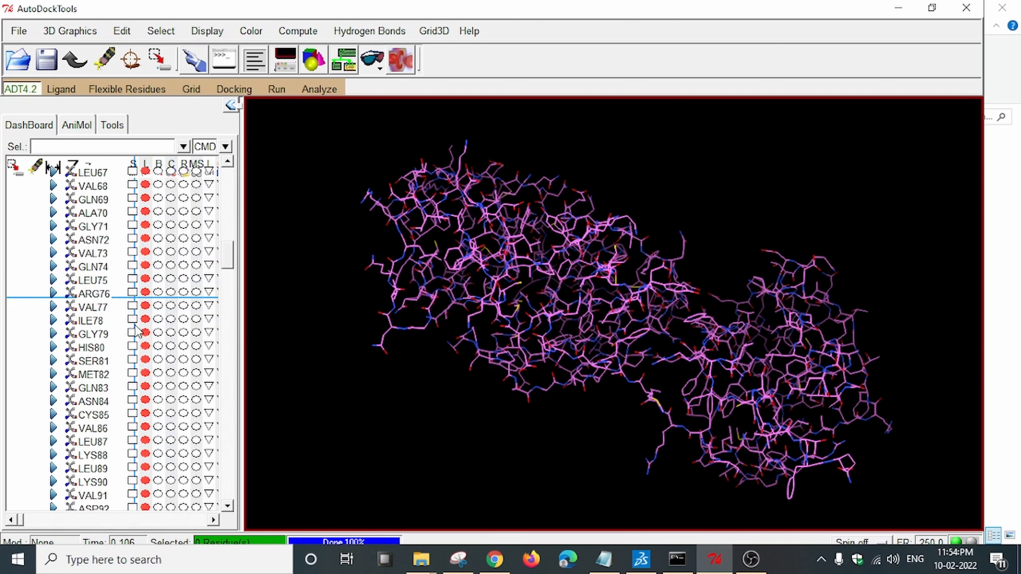
{"action": "scroll", "coordinate": [132, 354], "scroll_direction": "down", "scroll_amount": 8}
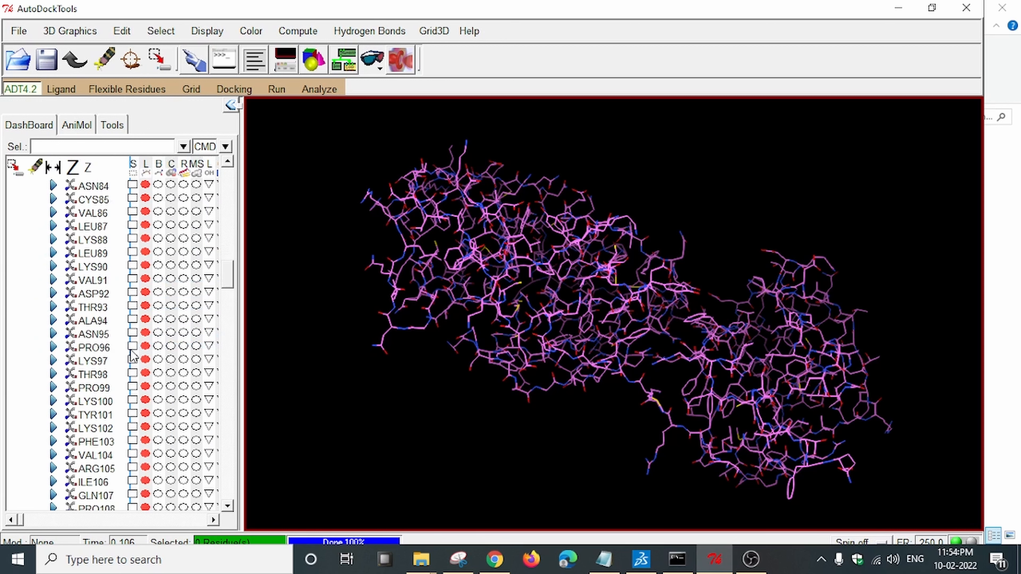
{"action": "scroll", "coordinate": [132, 354], "scroll_direction": "down", "scroll_amount": 2}
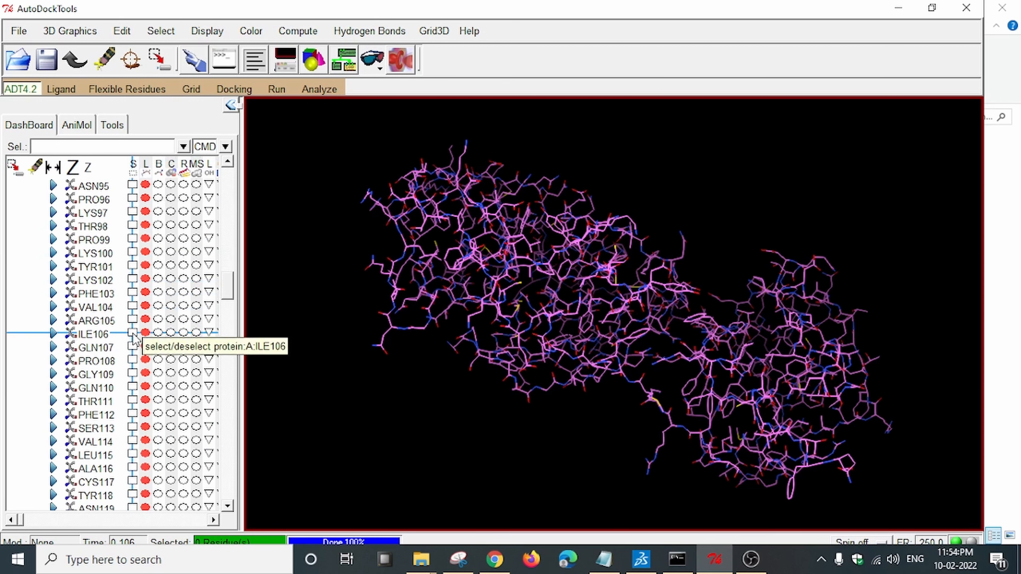
{"action": "left_click", "coordinate": [132, 333]}
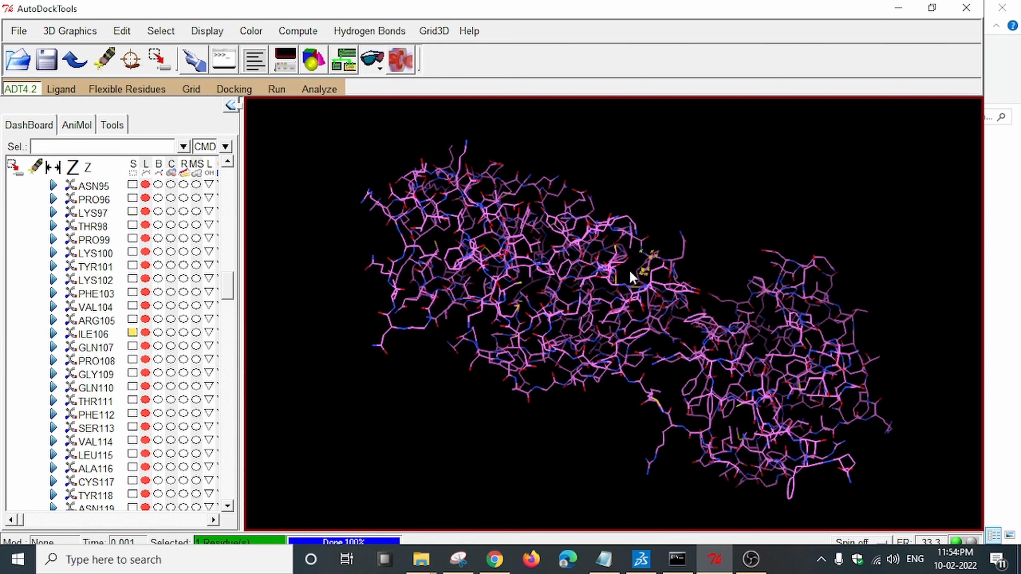
Add GLN110 to the selection and scroll the residue list down toward ASN151.
{"action": "scroll", "coordinate": [644, 268], "scroll_direction": "up", "scroll_amount": 5}
{"action": "left_click_drag", "start_coordinate": [678, 247], "coordinate": [680, 257]}
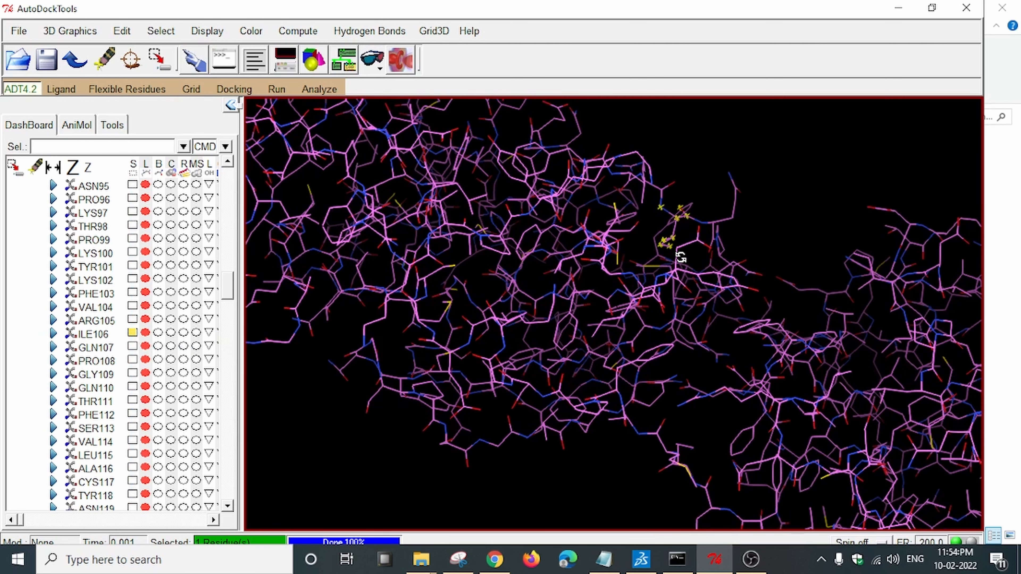
{"action": "left_click", "coordinate": [132, 386]}
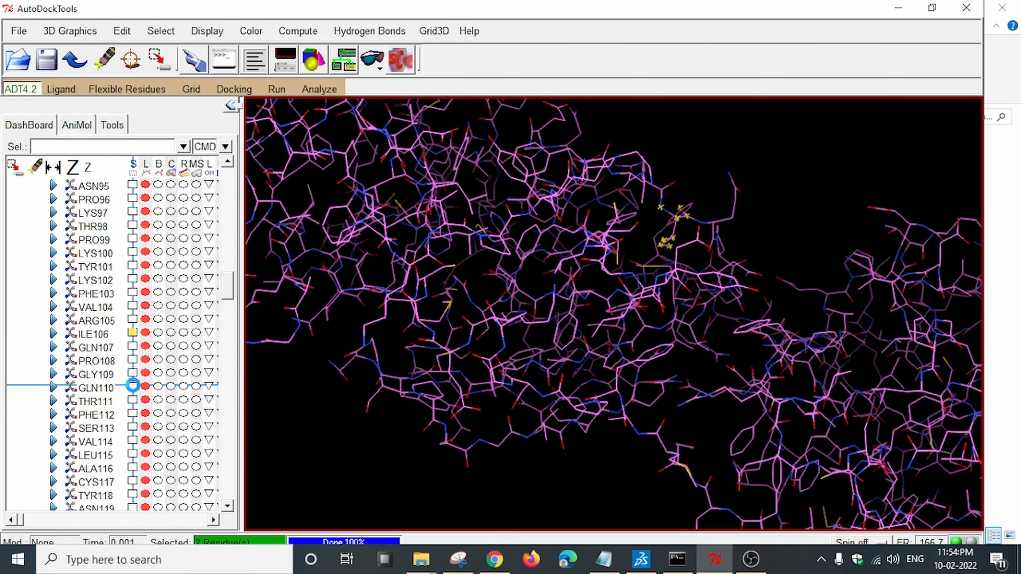
{"action": "scroll", "coordinate": [115, 389], "scroll_direction": "down", "scroll_amount": 5}
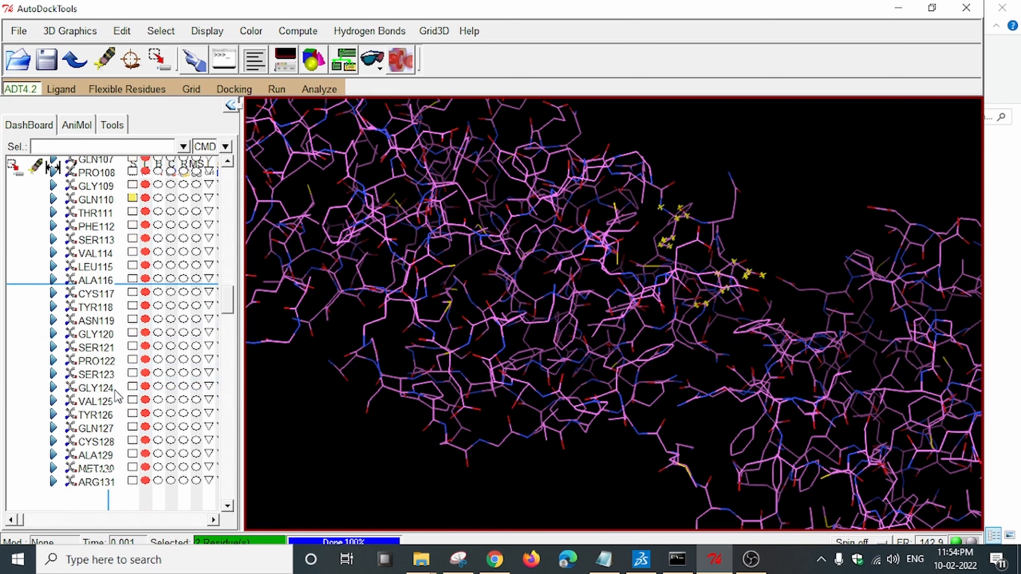
{"action": "scroll", "coordinate": [115, 389], "scroll_direction": "down", "scroll_amount": 6}
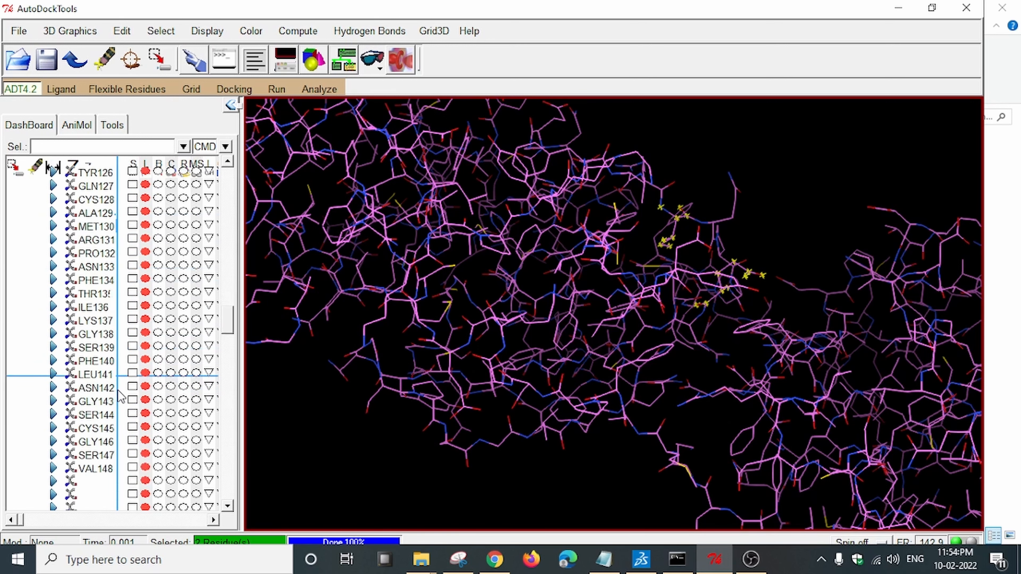
{"action": "scroll", "coordinate": [118, 390], "scroll_direction": "down", "scroll_amount": 3}
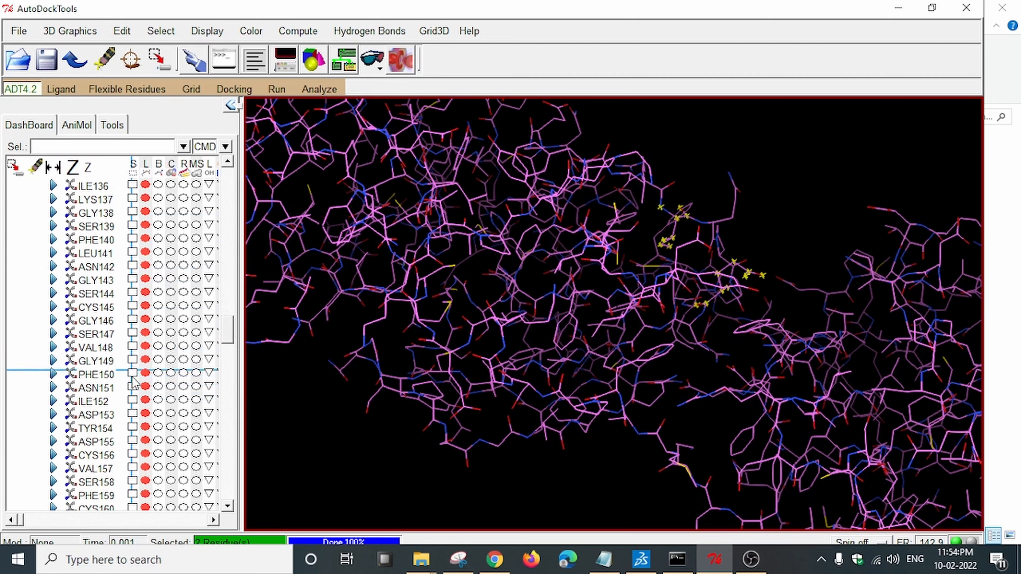
{"action": "left_click_drag", "start_coordinate": [648, 290], "coordinate": [685, 324]}
{"action": "scroll", "coordinate": [157, 357], "scroll_direction": "down", "scroll_amount": 5}
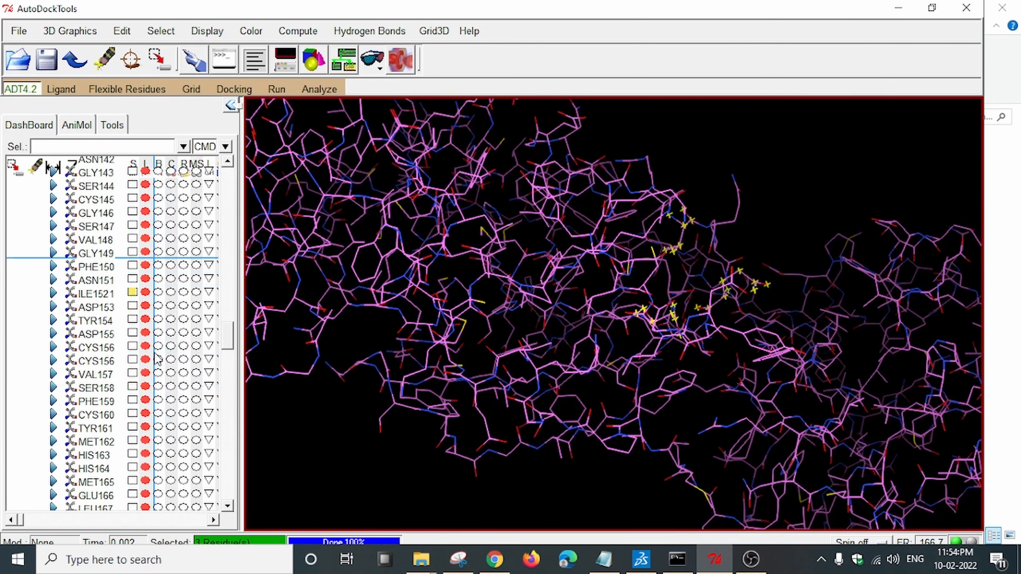
{"action": "left_click_drag", "start_coordinate": [228, 346], "coordinate": [233, 448]}
{"action": "scroll", "coordinate": [177, 444], "scroll_direction": "down", "scroll_amount": 6}
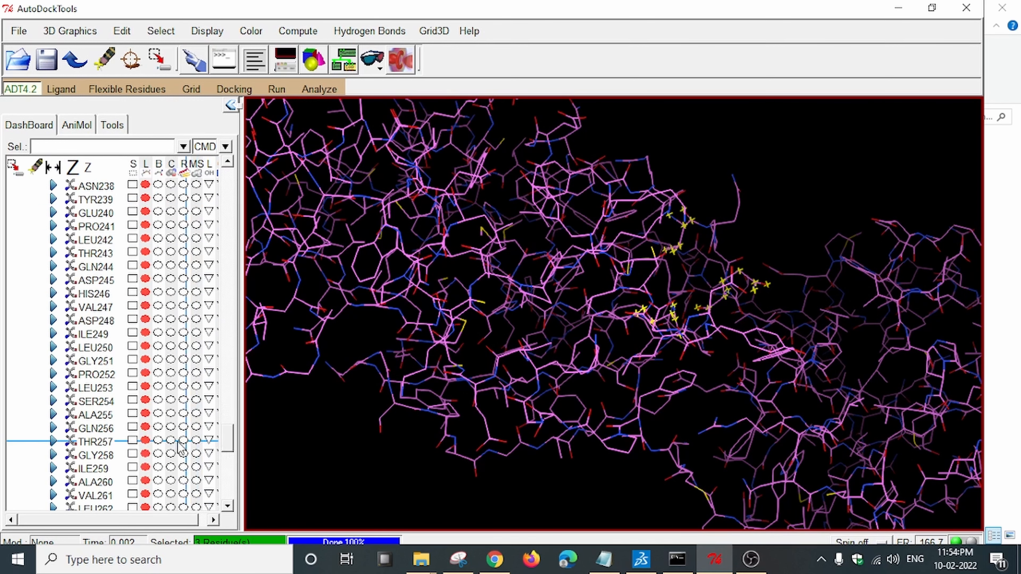
{"action": "scroll", "coordinate": [133, 438], "scroll_direction": "down", "scroll_amount": 5}
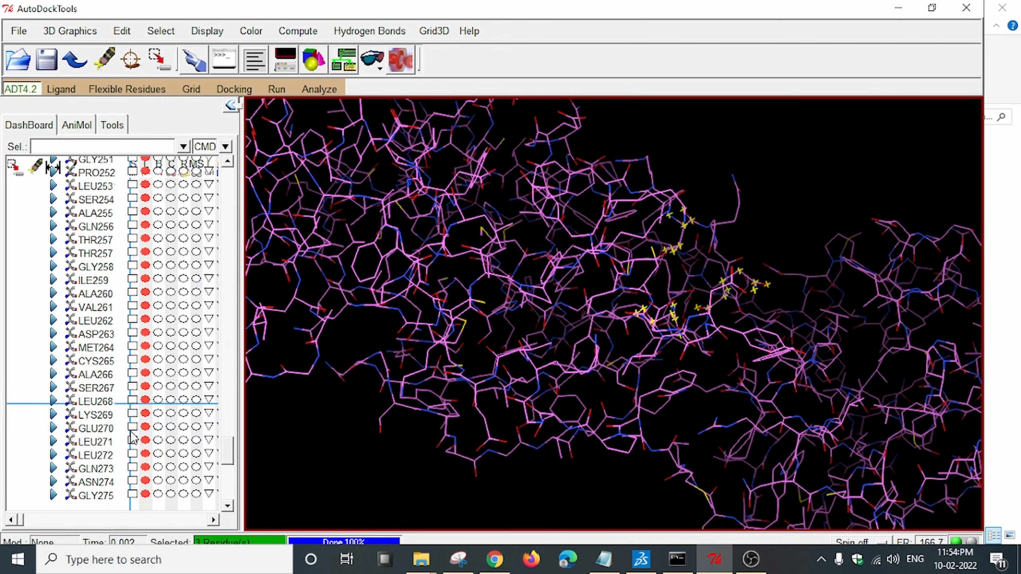
{"action": "scroll", "coordinate": [133, 438], "scroll_direction": "down", "scroll_amount": 2}
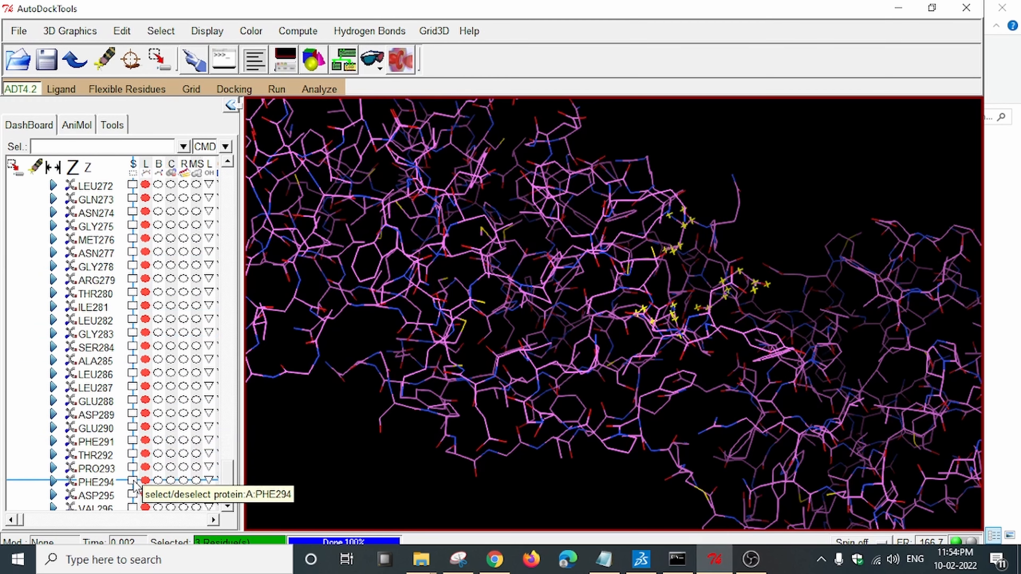
Add PHE294 as the fourth selected residue and rotate the protein to view the pocket.
{"action": "left_click", "coordinate": [133, 482]}
{"action": "middle_click_drag", "start_coordinate": [798, 398], "coordinate": [711, 296]}
{"action": "scroll", "coordinate": [668, 310], "scroll_direction": "up", "scroll_amount": 3}
{"action": "middle_click_drag", "start_coordinate": [787, 277], "coordinate": [579, 305]}
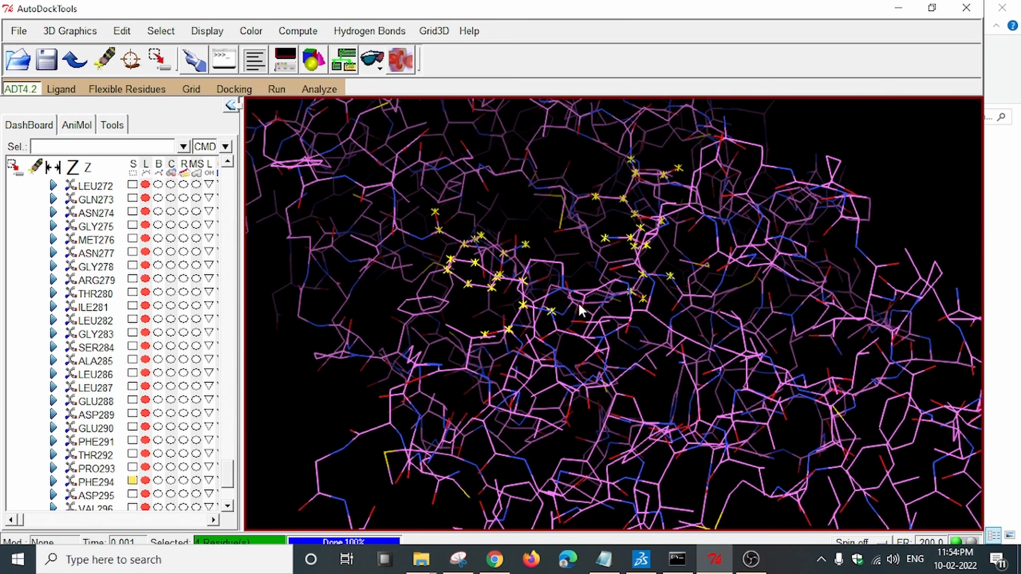
{"action": "scroll", "coordinate": [680, 365], "scroll_direction": "down", "scroll_amount": 2}
{"action": "middle_click_drag", "start_coordinate": [720, 372], "coordinate": [753, 371]}
{"action": "scroll", "coordinate": [736, 365], "scroll_direction": "down", "scroll_amount": 5}
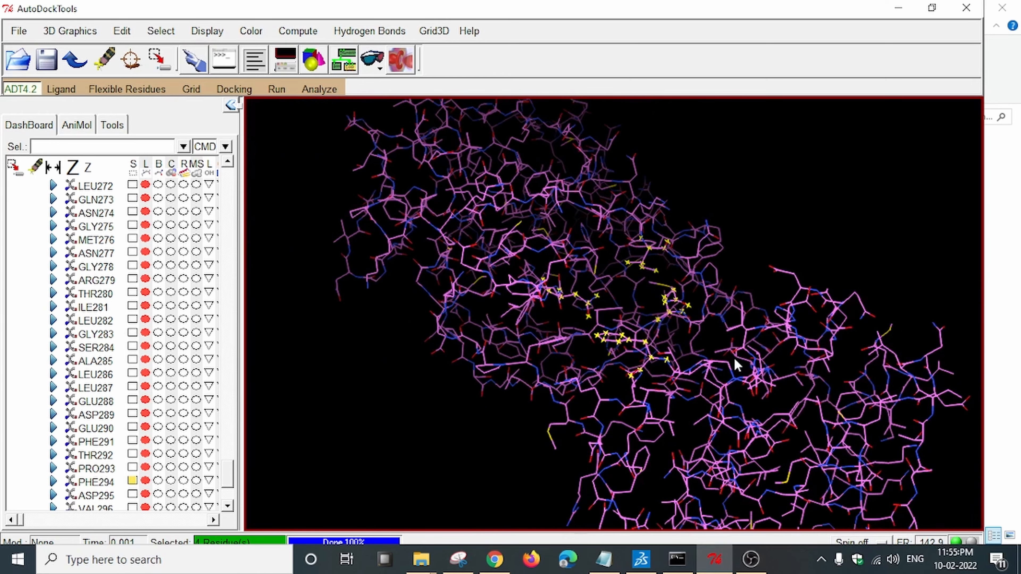
{"action": "middle_click_drag", "start_coordinate": [478, 276], "coordinate": [605, 344]}
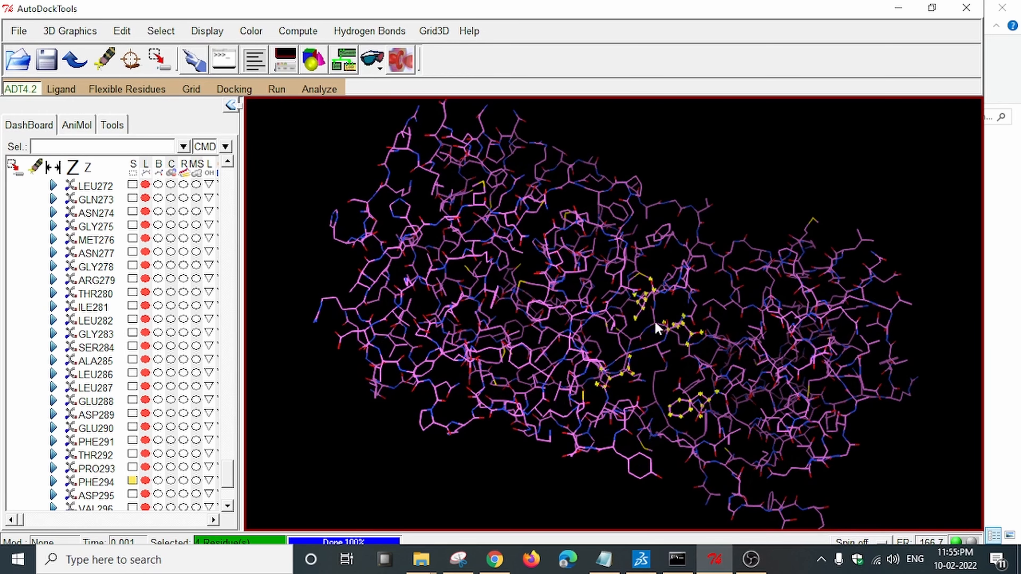
{"action": "middle_click_drag", "start_coordinate": [622, 294], "coordinate": [595, 320]}
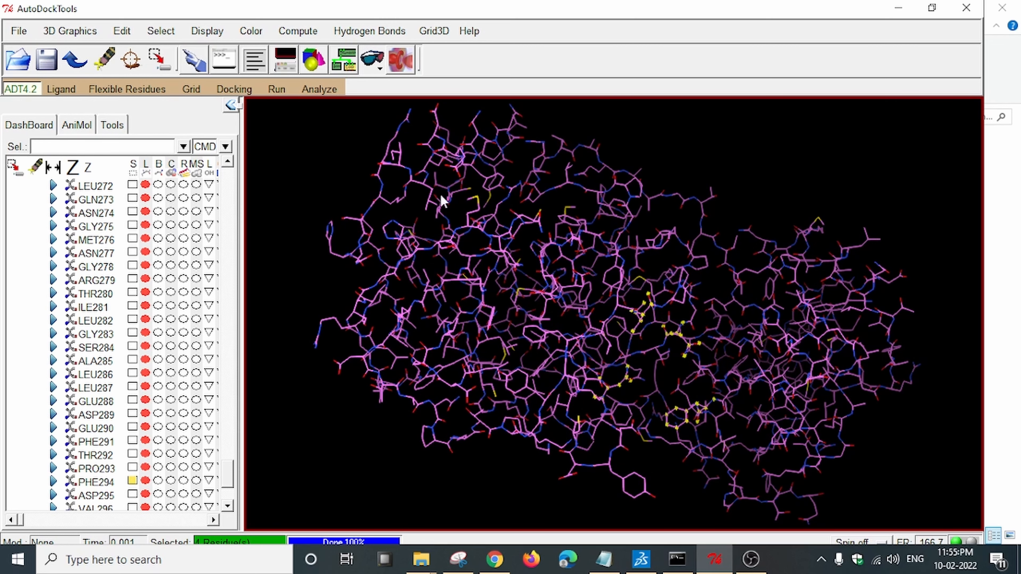
{"action": "middle_click_drag", "start_coordinate": [575, 418], "coordinate": [774, 290]}
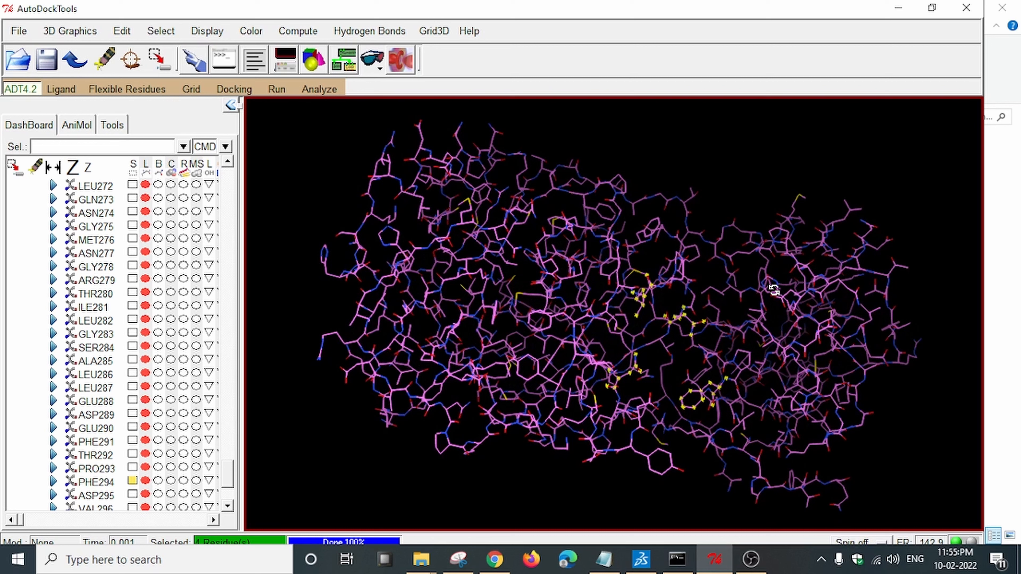
{"action": "middle_click_drag", "start_coordinate": [762, 364], "coordinate": [639, 294]}
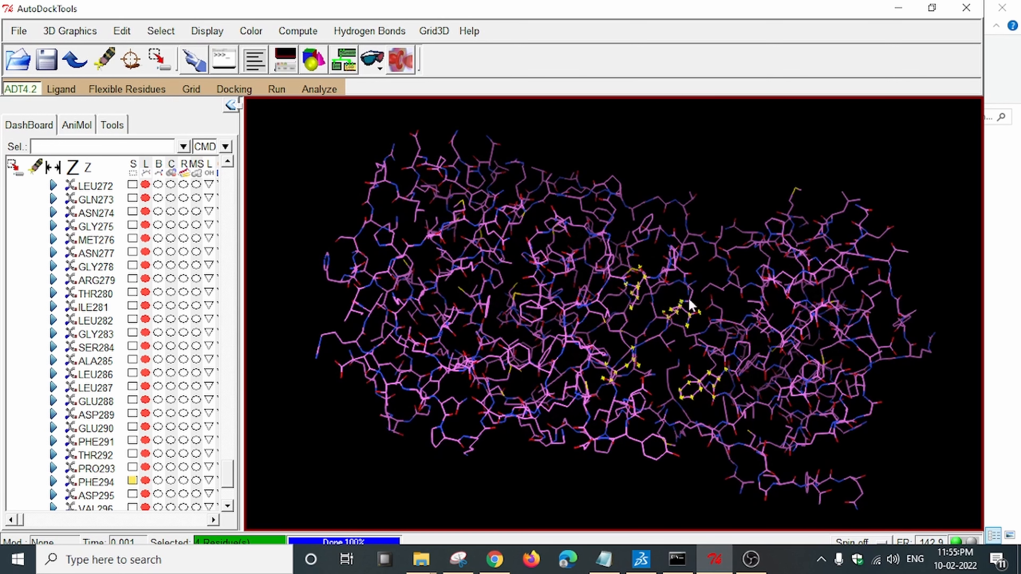
{"action": "middle_click_drag", "start_coordinate": [672, 355], "coordinate": [755, 332]}
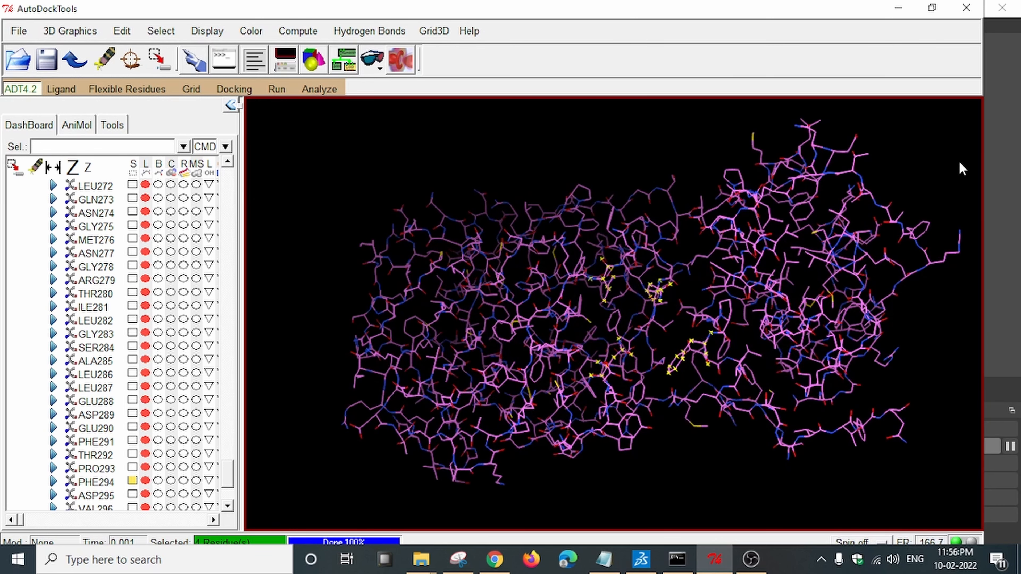
Open the Grid Box settings from the Grid menu.
{"action": "left_click", "coordinate": [194, 89]}
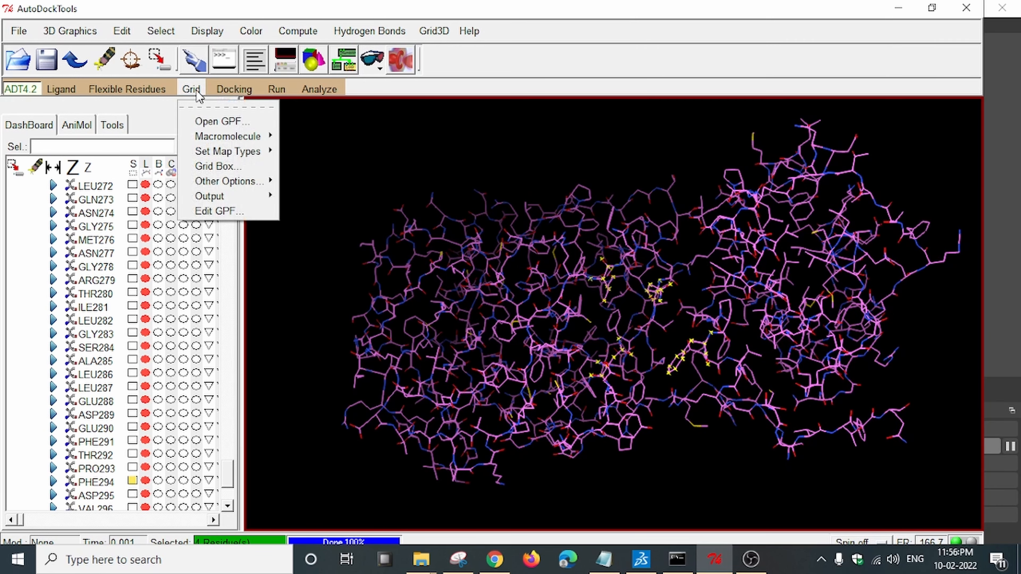
{"action": "left_click", "coordinate": [225, 165]}
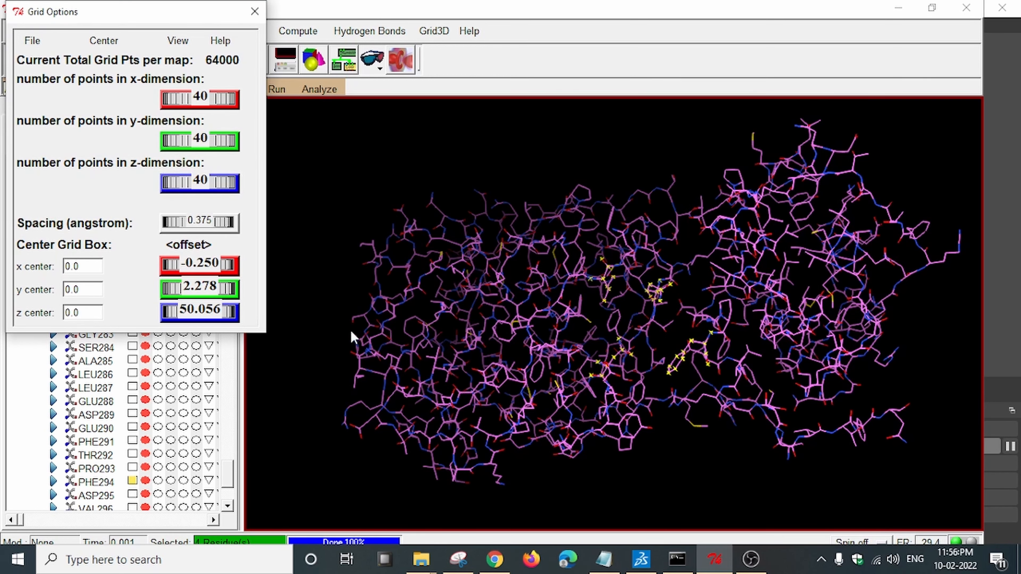
{"action": "left_click_drag", "start_coordinate": [737, 392], "coordinate": [728, 419]}
{"action": "scroll", "coordinate": [728, 419], "scroll_direction": "down", "scroll_amount": 4}
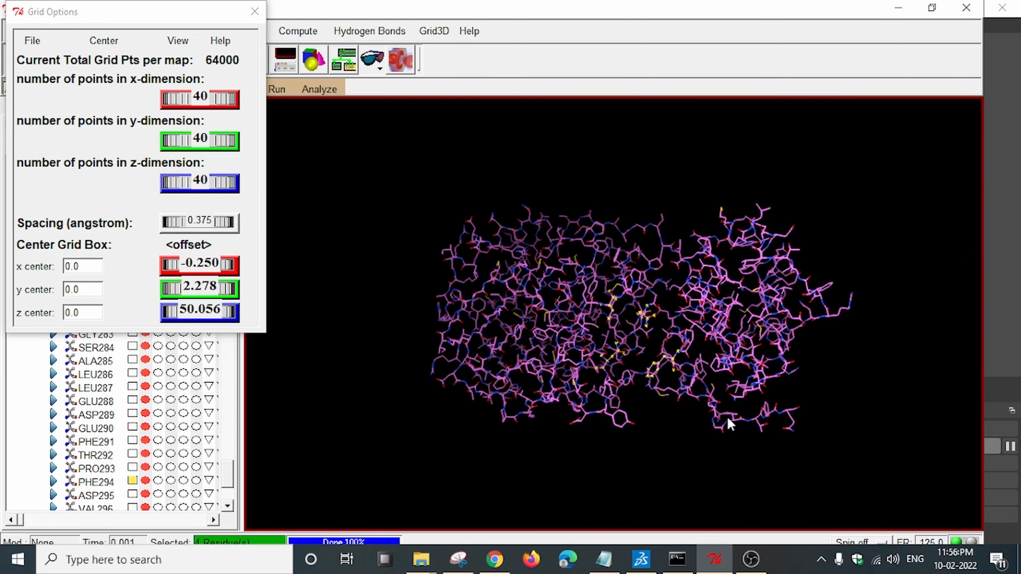
{"action": "scroll", "coordinate": [728, 419], "scroll_direction": "down", "scroll_amount": 3}
{"action": "scroll", "coordinate": [358, 341], "scroll_direction": "up", "scroll_amount": 2}
Set grid spacing 0.644 Å and centre x -19.722, y 12.225, z 35 at 40×40×40 points.
{"action": "left_click_drag", "start_coordinate": [177, 218], "coordinate": [249, 230]}
{"action": "mouse_move", "coordinate": [177, 259]}
{"action": "left_mouse_down"}
{"action": "mouse_move", "coordinate": [201, 262]}
{"action": "mouse_move", "coordinate": [169, 265]}
{"action": "left_mouse_up"}
{"action": "left_click_drag", "start_coordinate": [176, 313], "coordinate": [235, 314]}
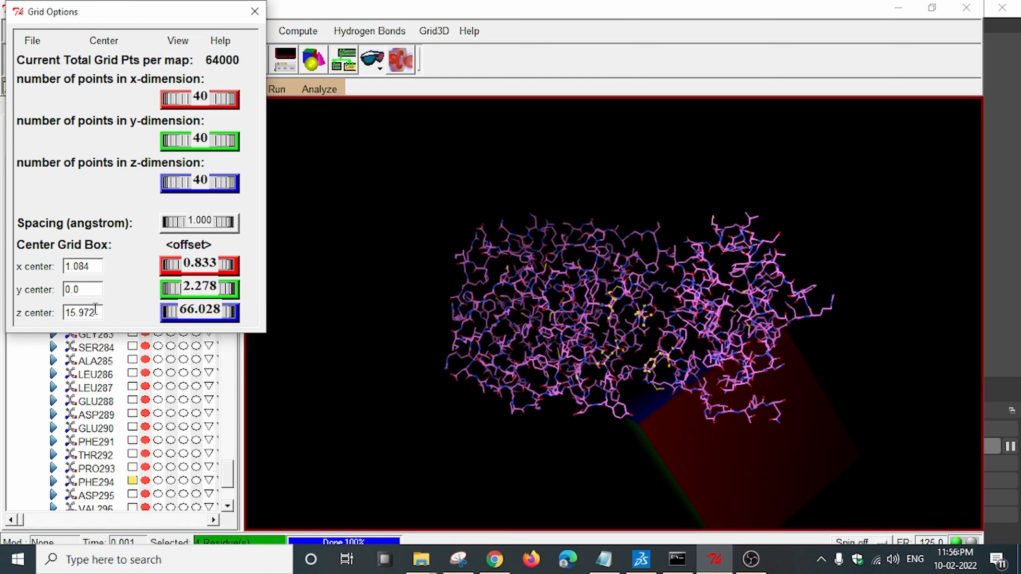
{"action": "left_click_drag", "start_coordinate": [95, 310], "coordinate": [57, 311]}
{"action": "type", "text": "25"}
{"action": "key", "text": "Return"}
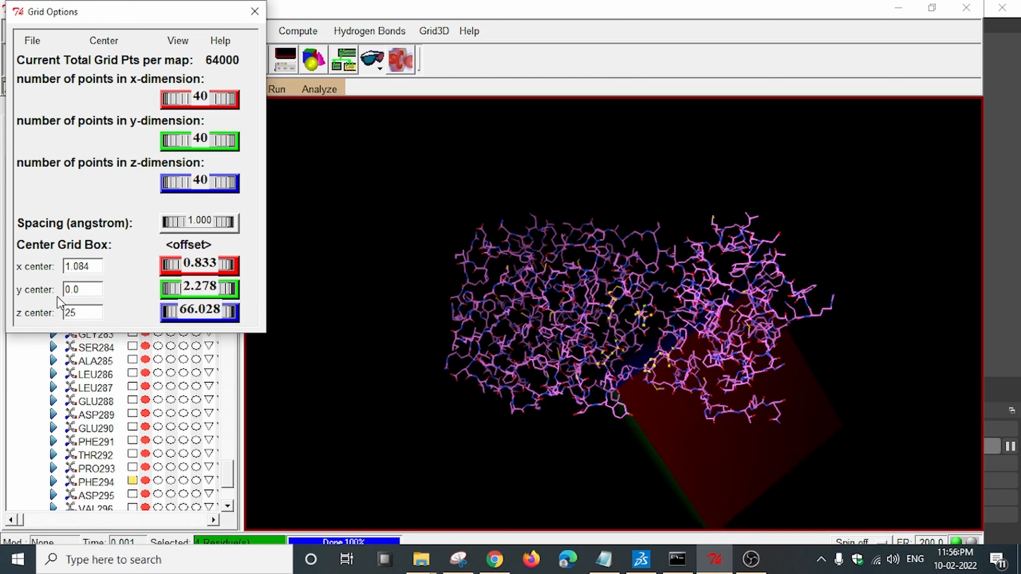
{"action": "left_click_drag", "start_coordinate": [173, 289], "coordinate": [209, 287]}
{"action": "left_click_drag", "start_coordinate": [563, 349], "coordinate": [658, 401]}
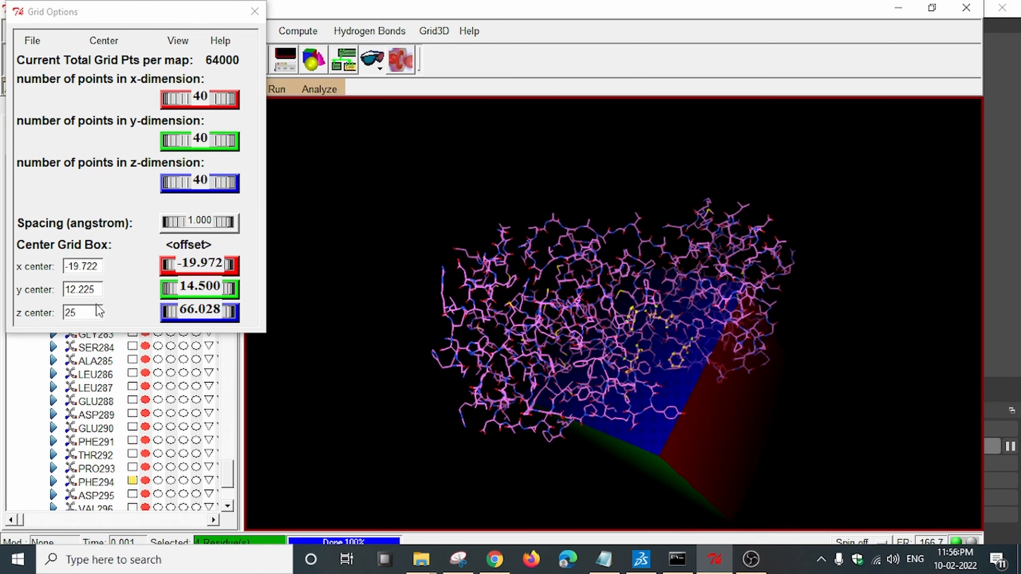
{"action": "left_click", "coordinate": [79, 312]}
{"action": "type", "text": "-35"}
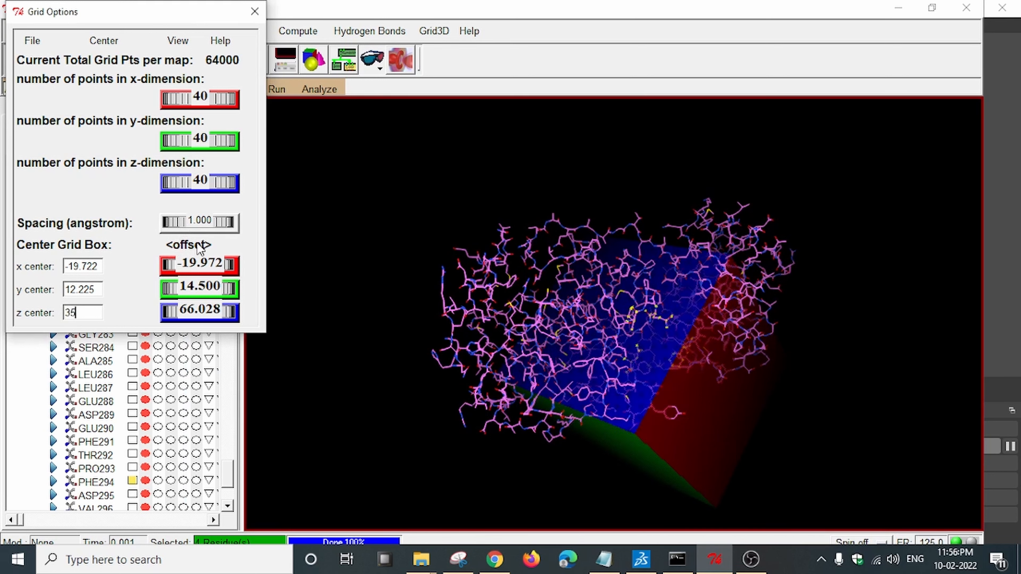
{"action": "left_click_drag", "start_coordinate": [205, 221], "coordinate": [178, 219]}
{"action": "mouse_move", "coordinate": [648, 362]}
{"action": "middle_mouse_down"}
{"action": "mouse_move", "coordinate": [576, 344]}
{"action": "mouse_move", "coordinate": [652, 365]}
{"action": "middle_mouse_up"}
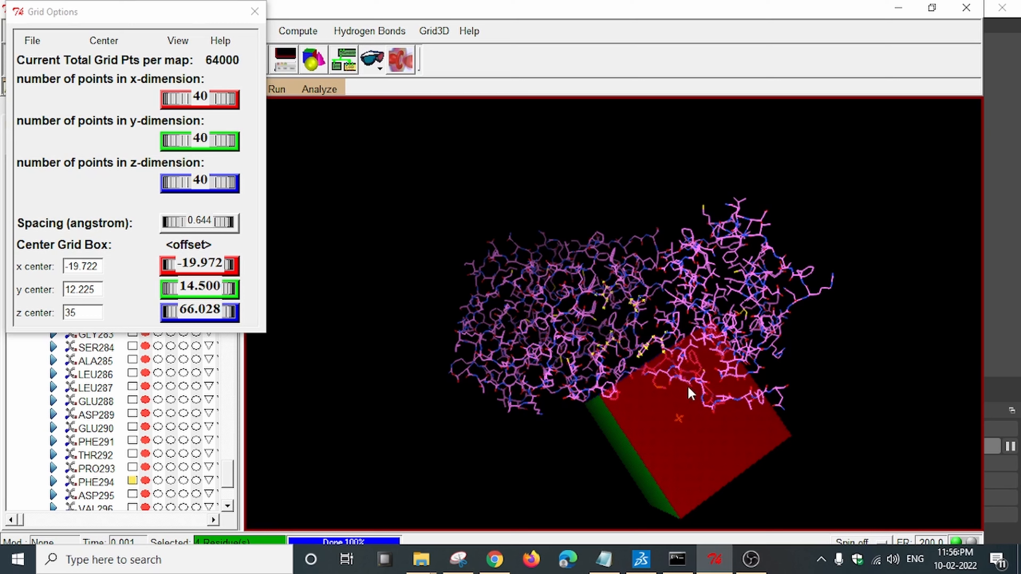
{"action": "left_click", "coordinate": [256, 13]}
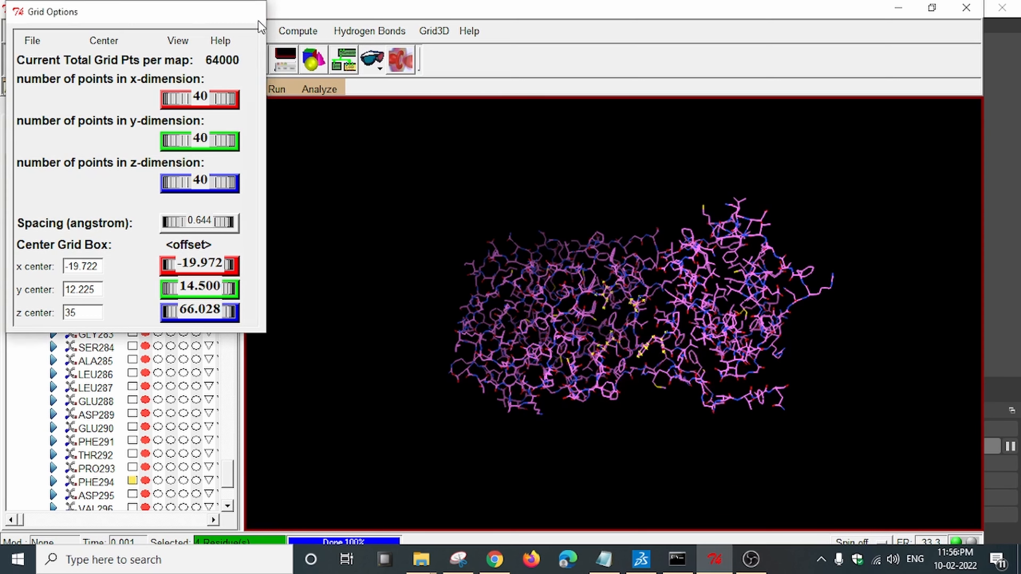
Rotate the protein to a side-on view, then bring up Discovery Studio's 2D interaction diagram.
{"action": "middle_click_drag", "start_coordinate": [748, 280], "coordinate": [682, 298]}
{"action": "mouse_move", "coordinate": [591, 303]}
{"action": "middle_mouse_down"}
{"action": "mouse_move", "coordinate": [641, 321]}
{"action": "mouse_move", "coordinate": [606, 297]}
{"action": "middle_mouse_up"}
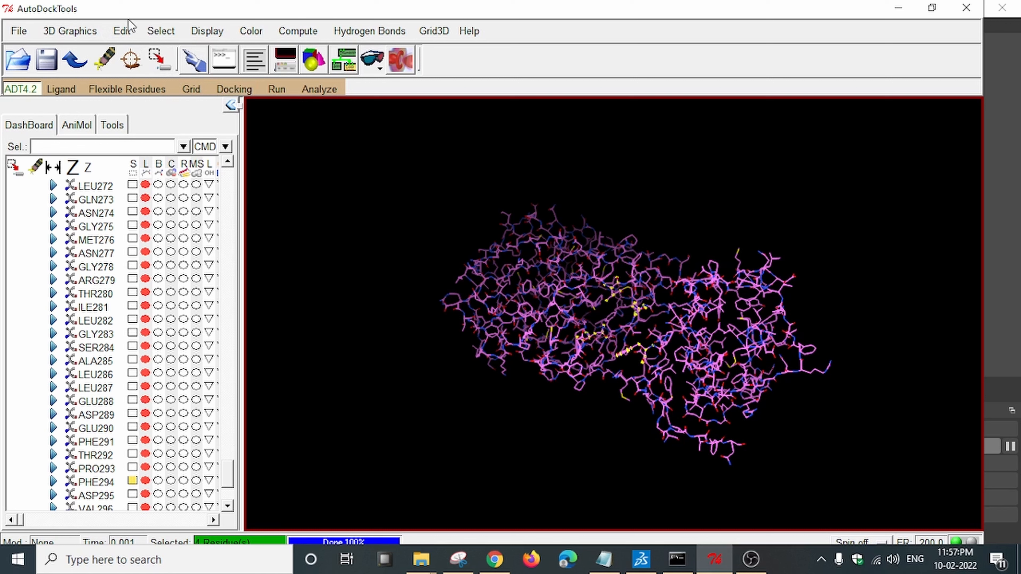
{"action": "left_click", "coordinate": [641, 559]}
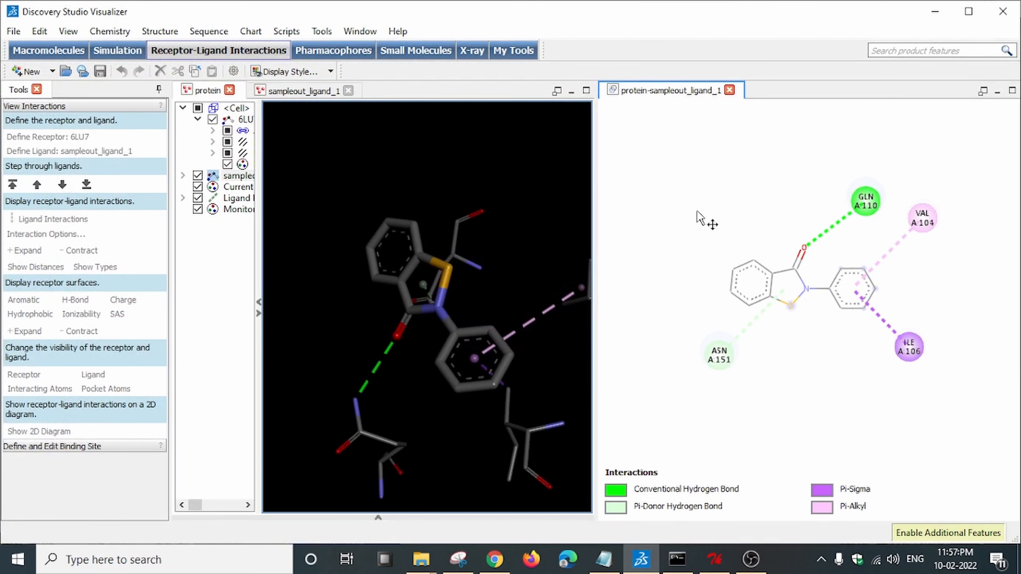